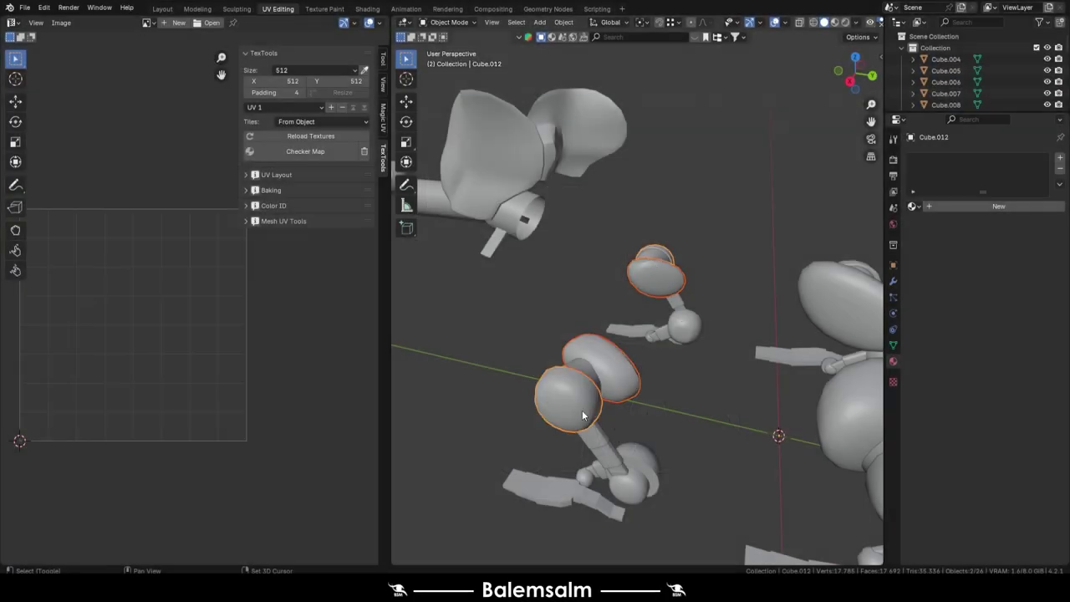
Box-select the jointed limb pieces of the robot on the left of the viewport
{"action": "left_click_drag", "start_coordinate": [532, 383], "coordinate": [657, 567]}
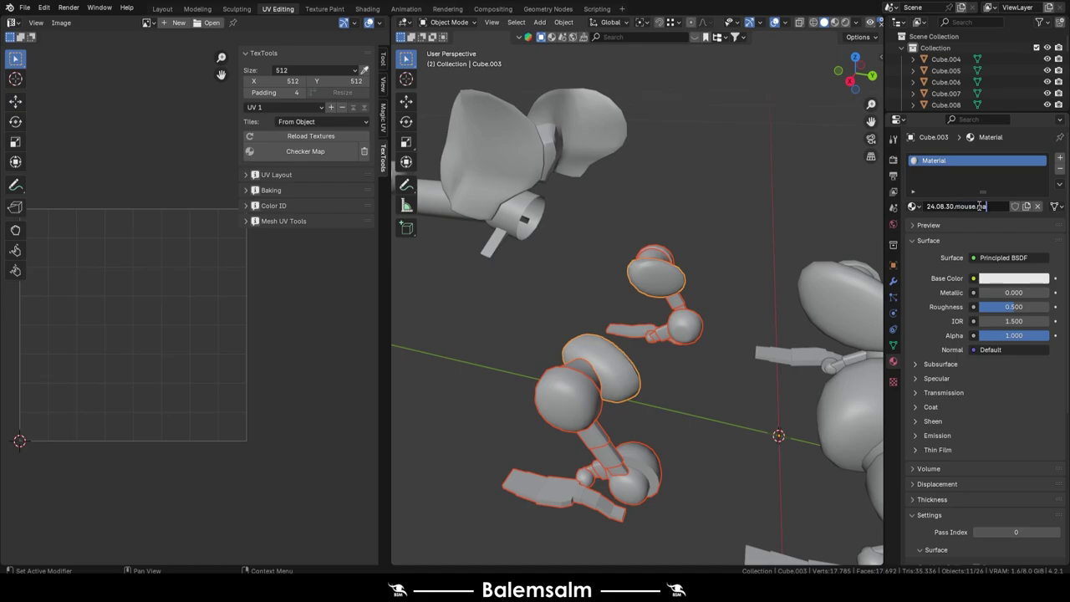
Name the material 24.08.30.mouse.mat.03 and Smart UV Project the limb pieces
{"action": "key", "text": "ctrl+l"}
{"action": "key", "text": "Tab"}
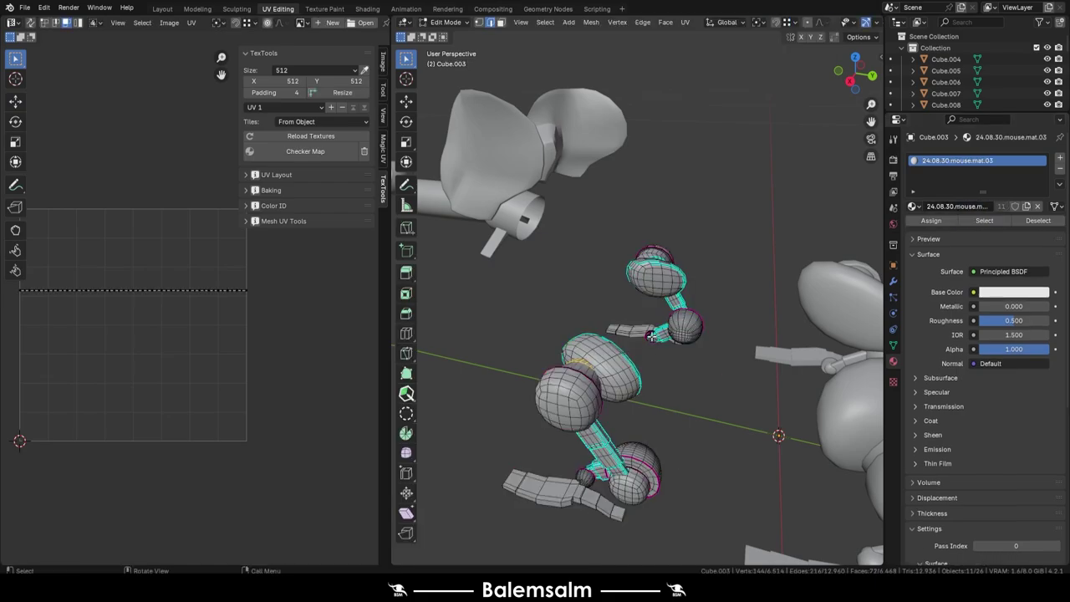
{"action": "key", "text": "u"}
{"action": "left_click", "coordinate": [633, 340]}
{"action": "left_click", "coordinate": [623, 342]}
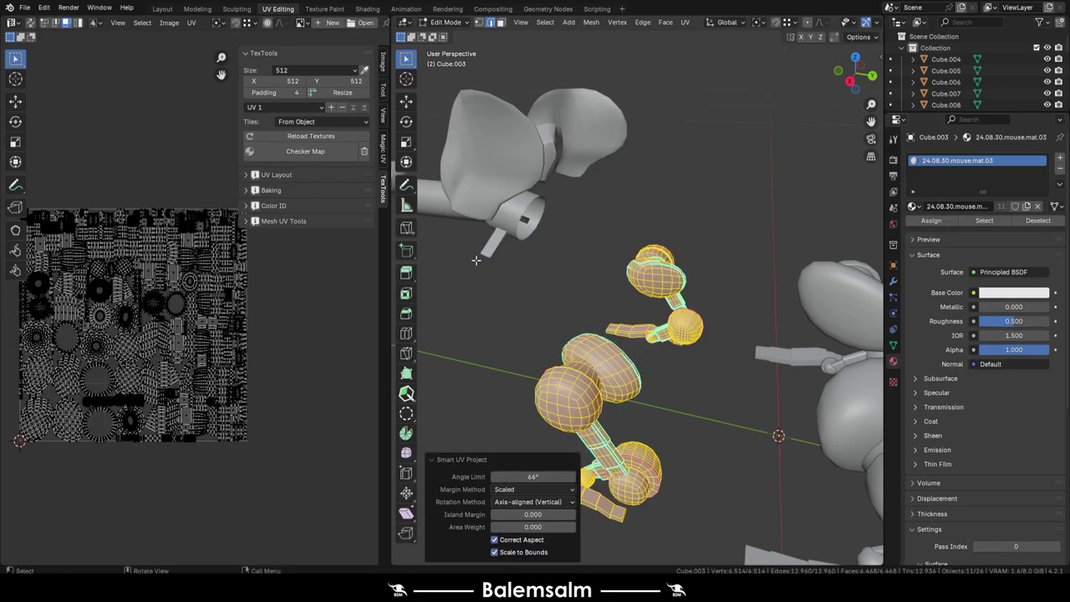
Check the limbs' unwrap with a checker map, save, then select the other robot's limbs
{"action": "left_click", "coordinate": [305, 152]}
{"action": "mouse_move", "coordinate": [456, 296]}
{"action": "middle_mouse_down"}
{"action": "mouse_move", "coordinate": [652, 319]}
{"action": "mouse_move", "coordinate": [654, 301]}
{"action": "mouse_move", "coordinate": [545, 301]}
{"action": "middle_mouse_up"}
{"action": "key", "text": "ctrl+s"}
{"action": "left_click", "coordinate": [654, 301]}
{"action": "left_click_drag", "start_coordinate": [568, 254], "coordinate": [702, 567], "text": "shift"}
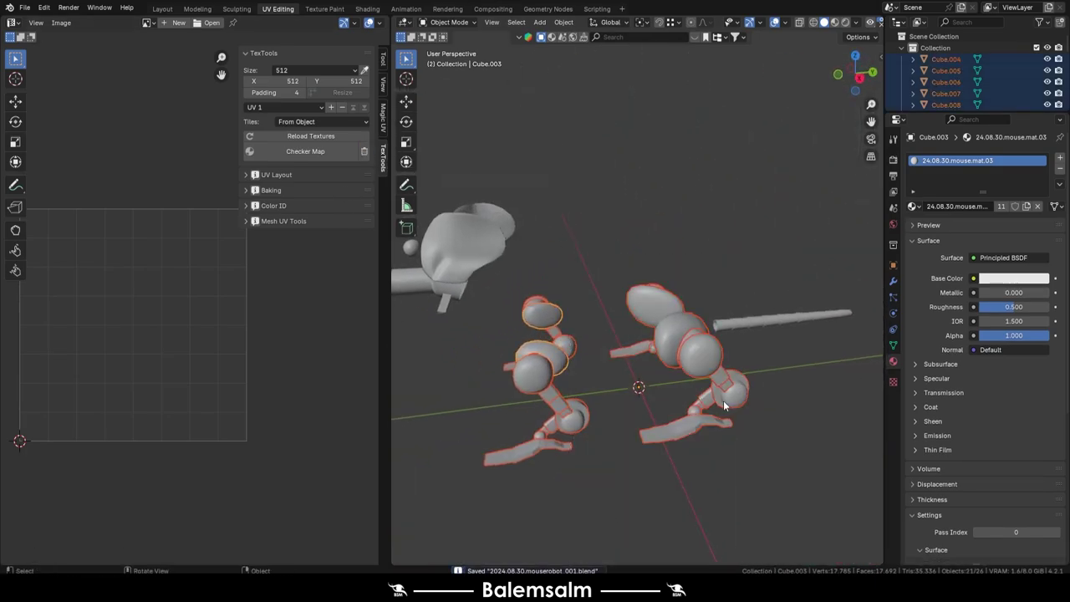
Select and frame the long tube and assign it the mouse material from the list
{"action": "left_click", "coordinate": [726, 330]}
{"action": "key", "text": "KP_Decimal"}
{"action": "double_click", "coordinate": [956, 205]}
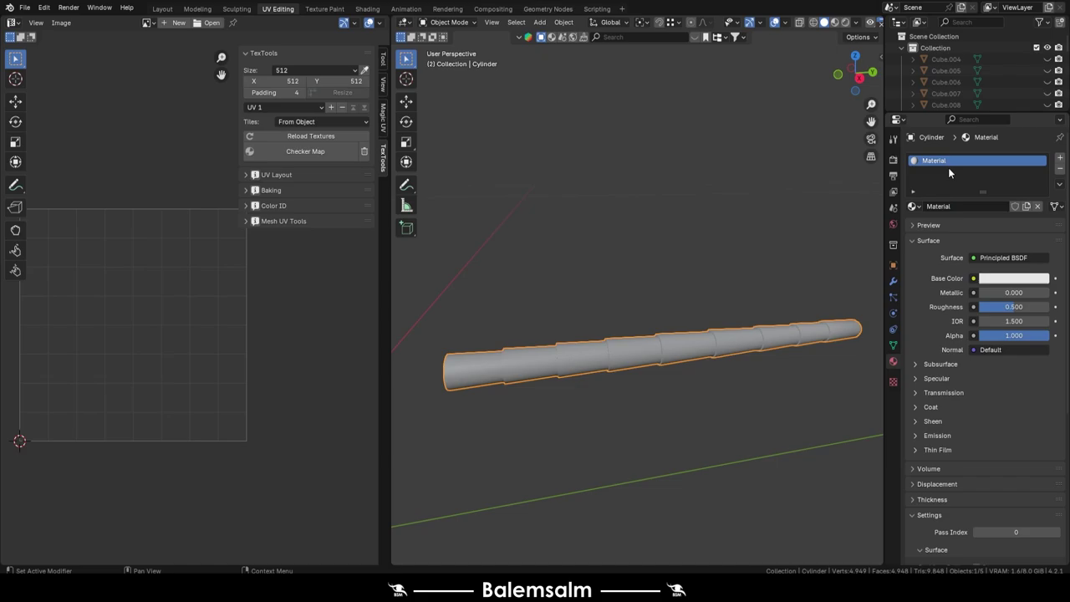
{"action": "left_click", "coordinate": [913, 206]}
{"action": "left_click", "coordinate": [953, 244]}
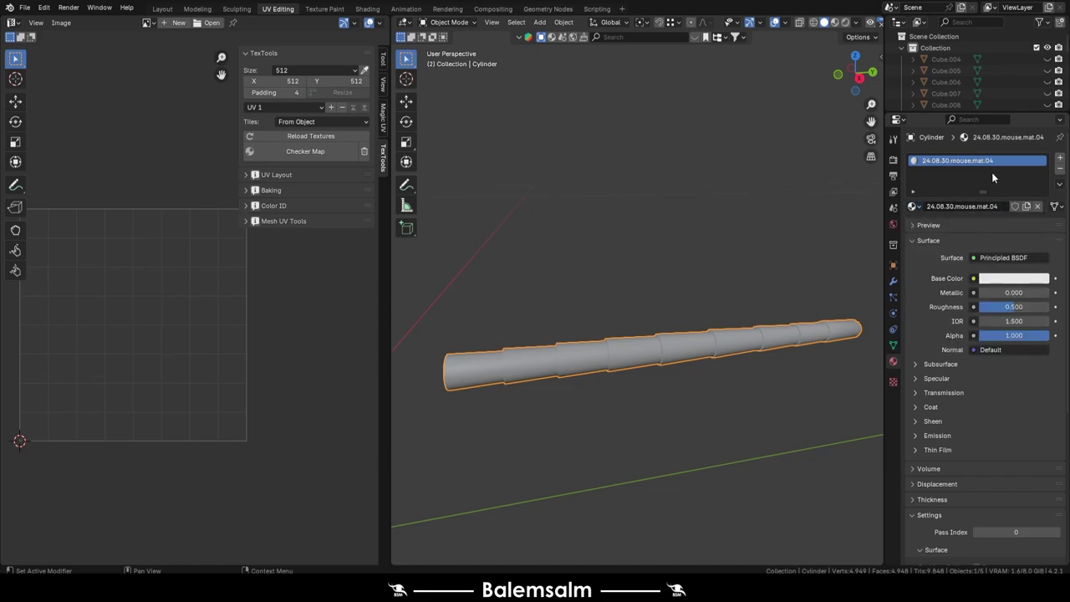
Unwrap the tube's UVs in Edit Mode and inspect the checker from the end
{"action": "key", "text": "Tab"}
{"action": "left_click", "coordinate": [330, 152]}
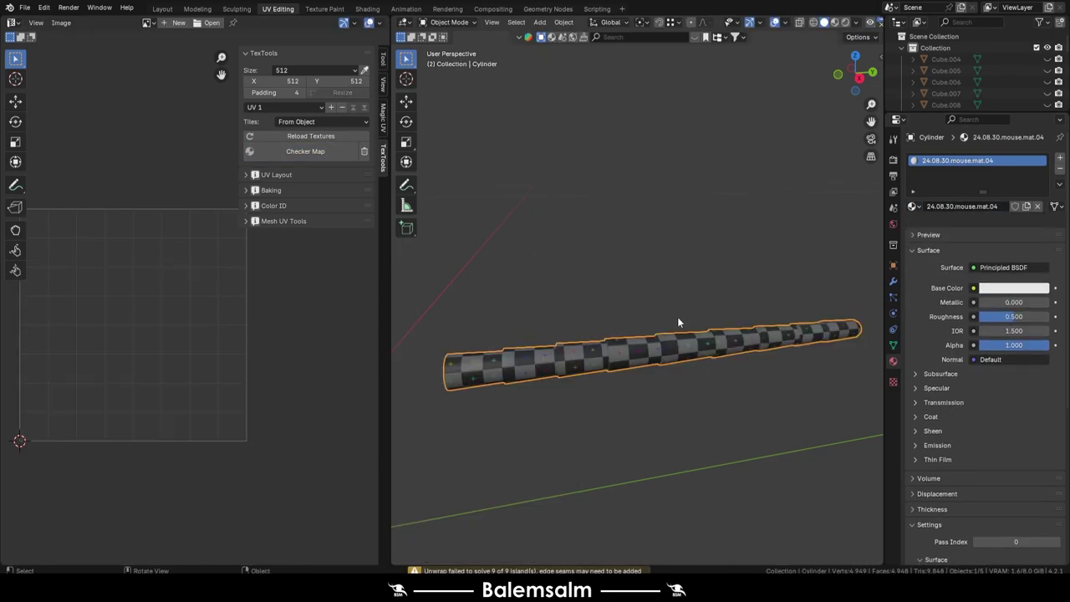
{"action": "middle_click_drag", "start_coordinate": [677, 317], "coordinate": [608, 428]}
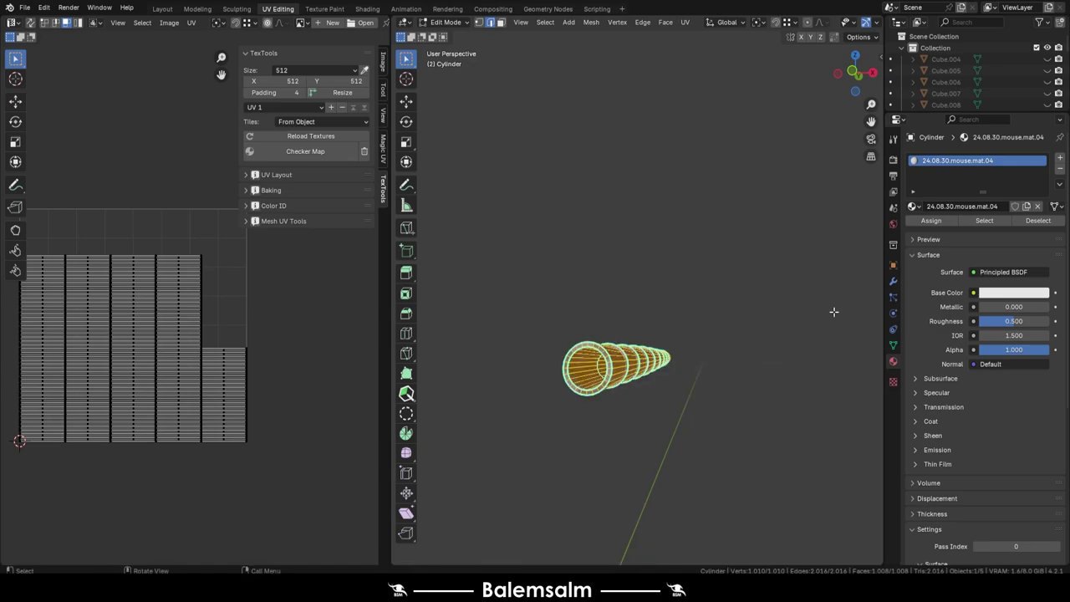
{"action": "left_click", "coordinate": [638, 358]}
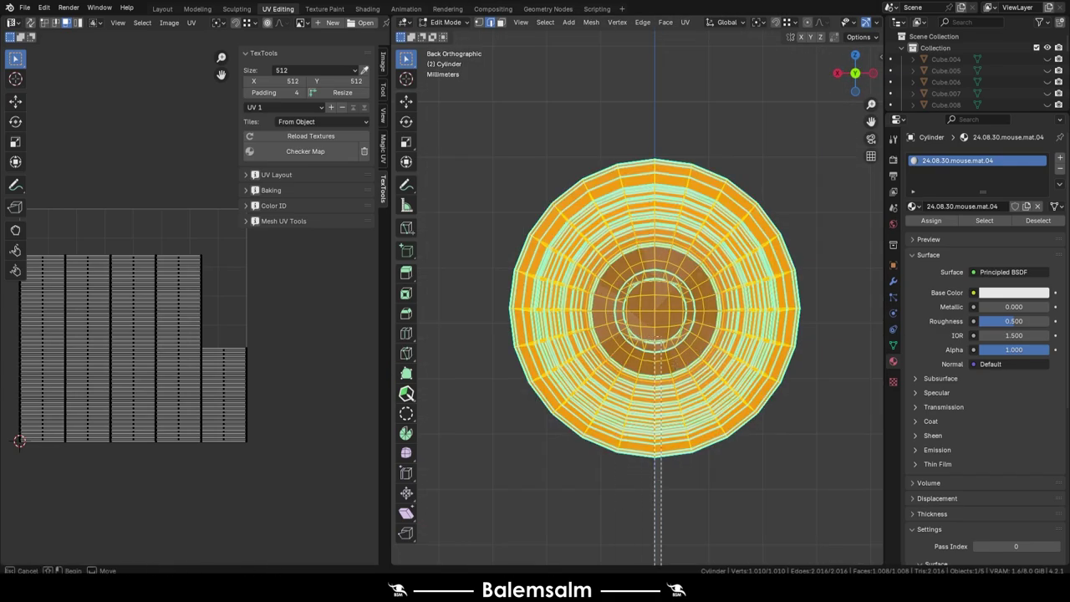
{"action": "key", "text": "alt+a"}
{"action": "middle_click_drag", "start_coordinate": [656, 338], "coordinate": [603, 263]}
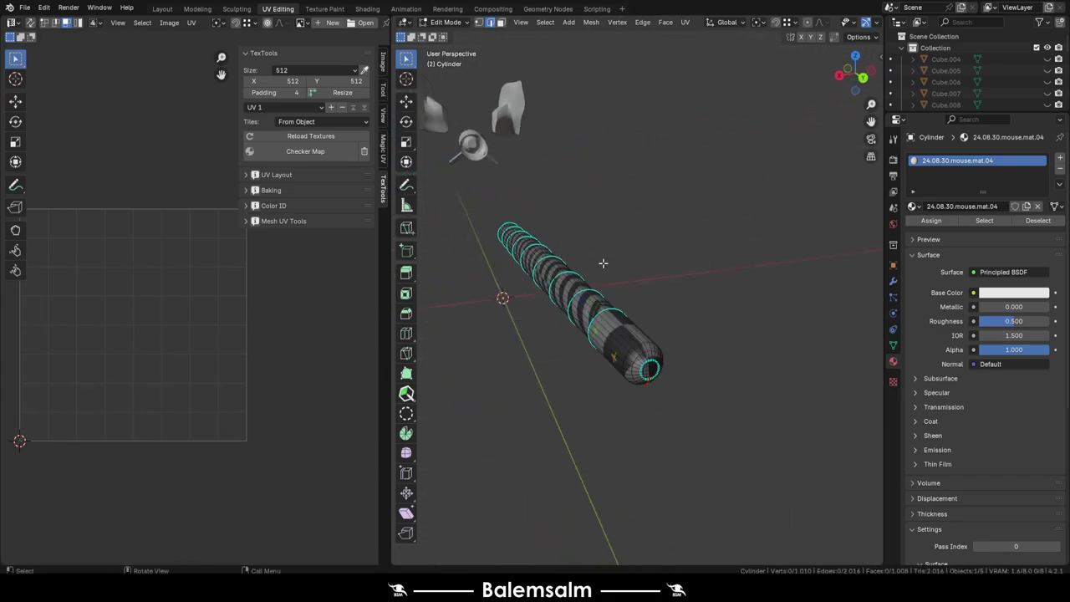
Re-unwrap the whole tube and select one lengthwise edge to use as a seam
{"action": "key", "text": "a"}
{"action": "key", "text": "u"}
{"action": "left_click", "coordinate": [607, 143]}
{"action": "mouse_move", "coordinate": [607, 142]}
{"action": "middle_mouse_down"}
{"action": "mouse_move", "coordinate": [631, 234]}
{"action": "mouse_move", "coordinate": [544, 306]}
{"action": "mouse_move", "coordinate": [577, 382]}
{"action": "mouse_move", "coordinate": [762, 385]}
{"action": "mouse_move", "coordinate": [678, 387]}
{"action": "mouse_move", "coordinate": [655, 463]}
{"action": "middle_mouse_up"}
{"action": "scroll", "coordinate": [577, 382], "scroll_direction": "up", "scroll_amount": 5}
{"action": "left_click", "coordinate": [538, 364]}
{"action": "scroll", "coordinate": [654, 462], "scroll_direction": "up", "scroll_amount": 5}
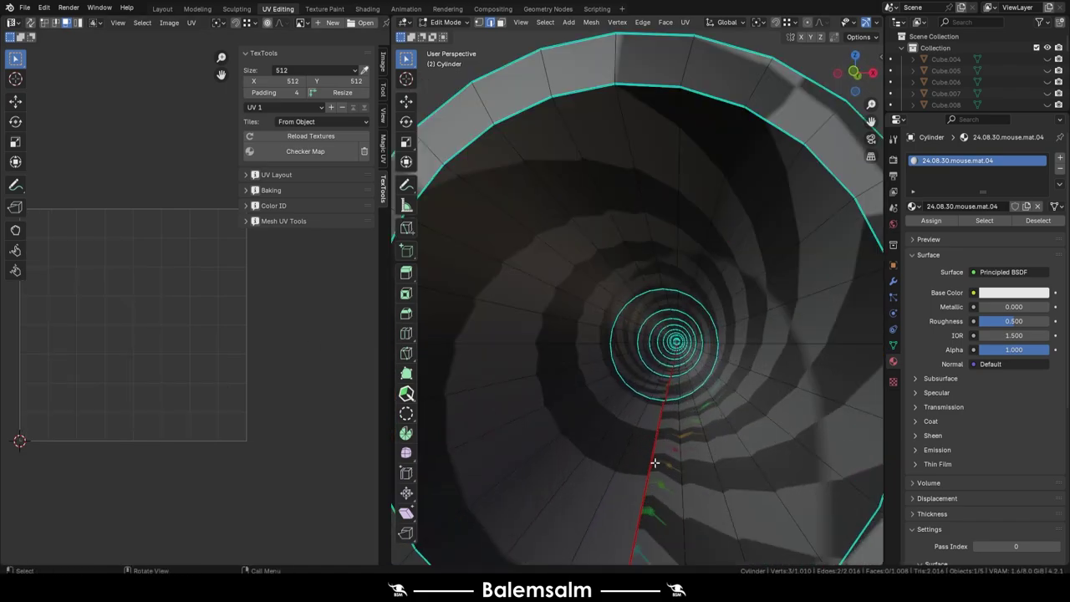
{"action": "scroll", "coordinate": [655, 462], "scroll_direction": "down", "scroll_amount": 8}
Mark the chosen edge as a seam, unwrap the tube, and apply Follow Active Quads
{"action": "key", "text": "a"}
{"action": "left_click", "coordinate": [656, 343]}
{"action": "key", "text": "u"}
{"action": "left_click", "coordinate": [117, 395]}
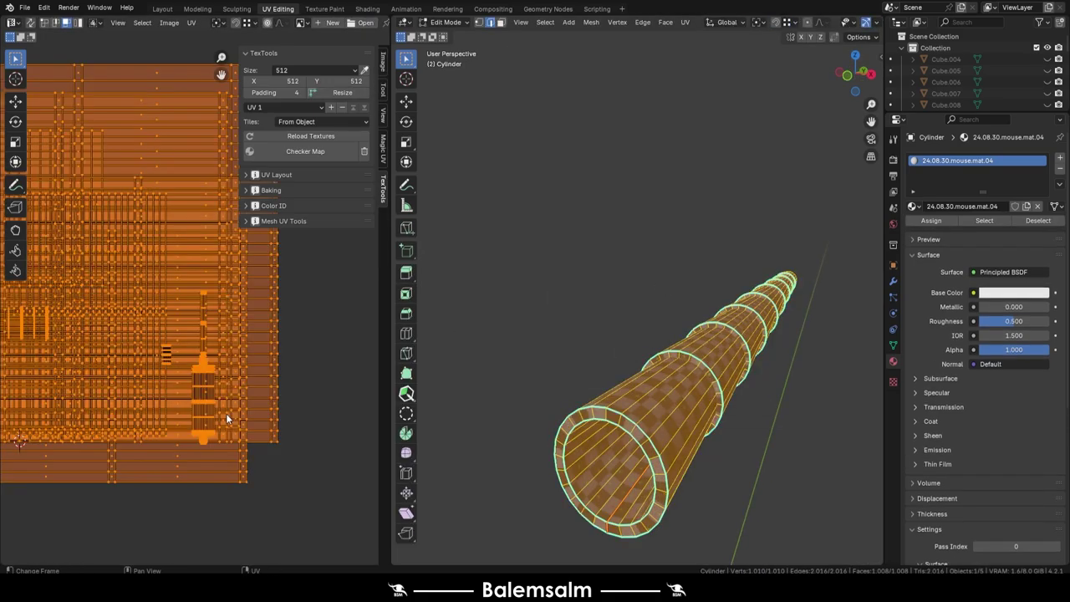
{"action": "left_click", "coordinate": [159, 375]}
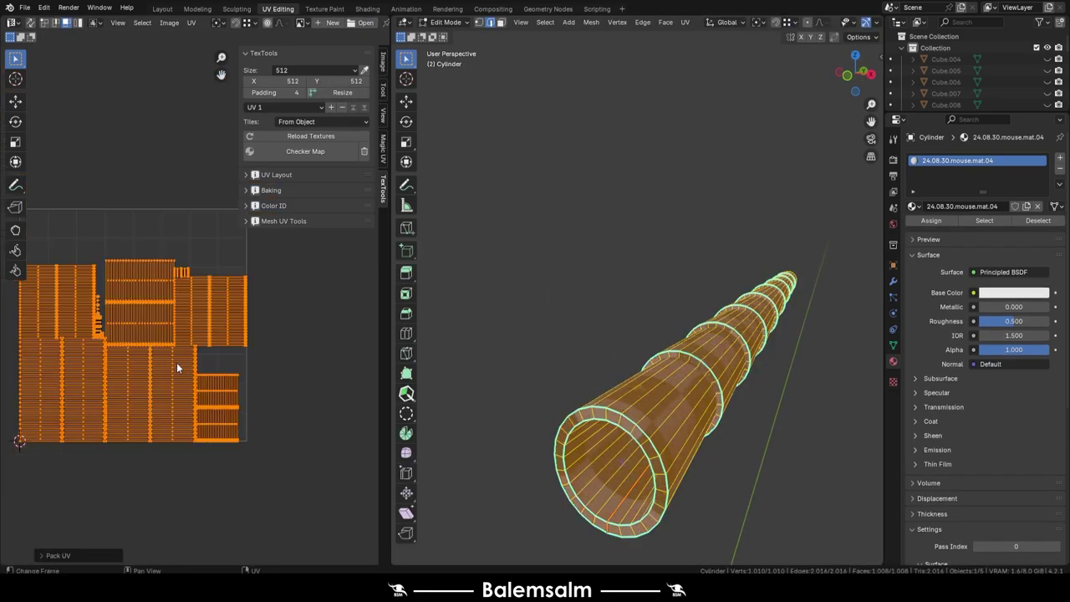
{"action": "key", "text": "Tab"}
Re-unwrap the tube's UVs and check the result from another angle
{"action": "mouse_move", "coordinate": [614, 374]}
{"action": "middle_mouse_down"}
{"action": "mouse_move", "coordinate": [478, 110]}
{"action": "mouse_move", "coordinate": [551, 230]}
{"action": "mouse_move", "coordinate": [502, 259]}
{"action": "middle_mouse_up"}
{"action": "key", "text": "Tab"}
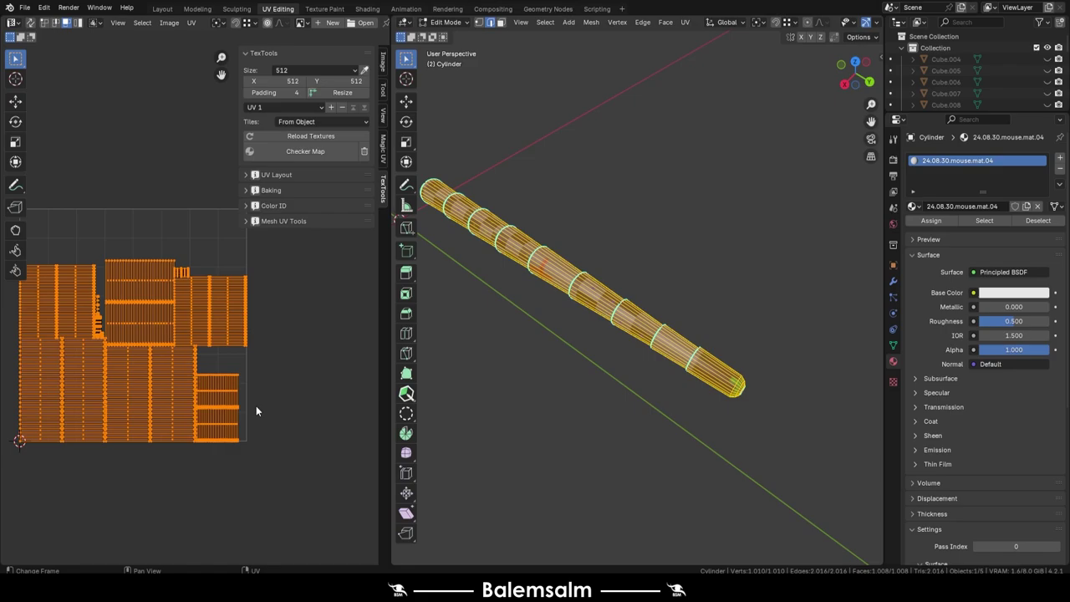
{"action": "key", "text": "u"}
{"action": "left_click", "coordinate": [251, 382]}
{"action": "key", "text": "Tab"}
{"action": "key", "text": "Tab"}
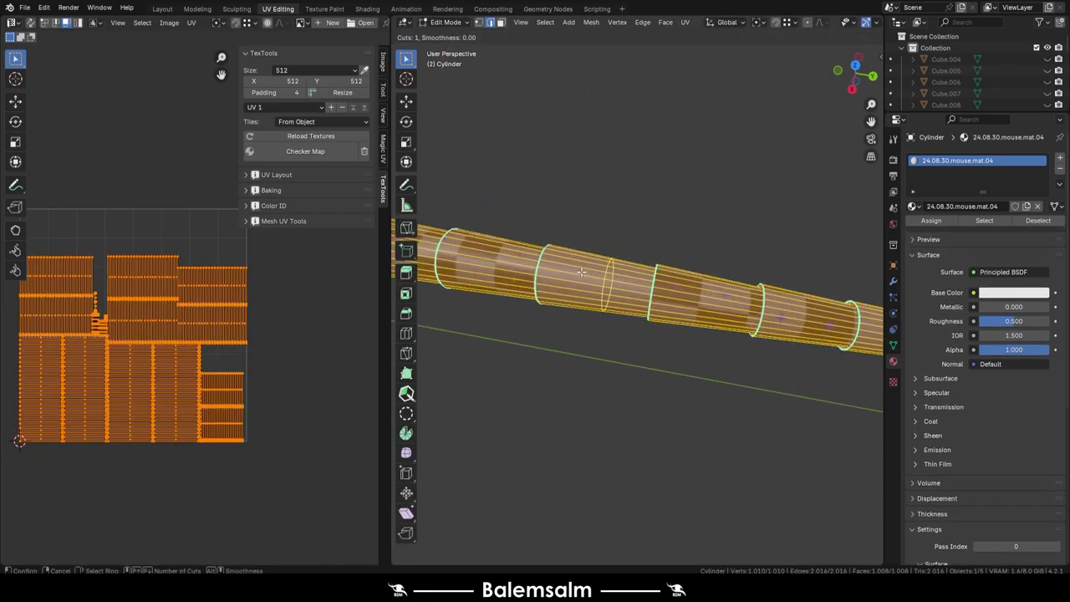
{"action": "key", "text": "ctrl+z"}
{"action": "key", "text": "ctrl+shift+z"}
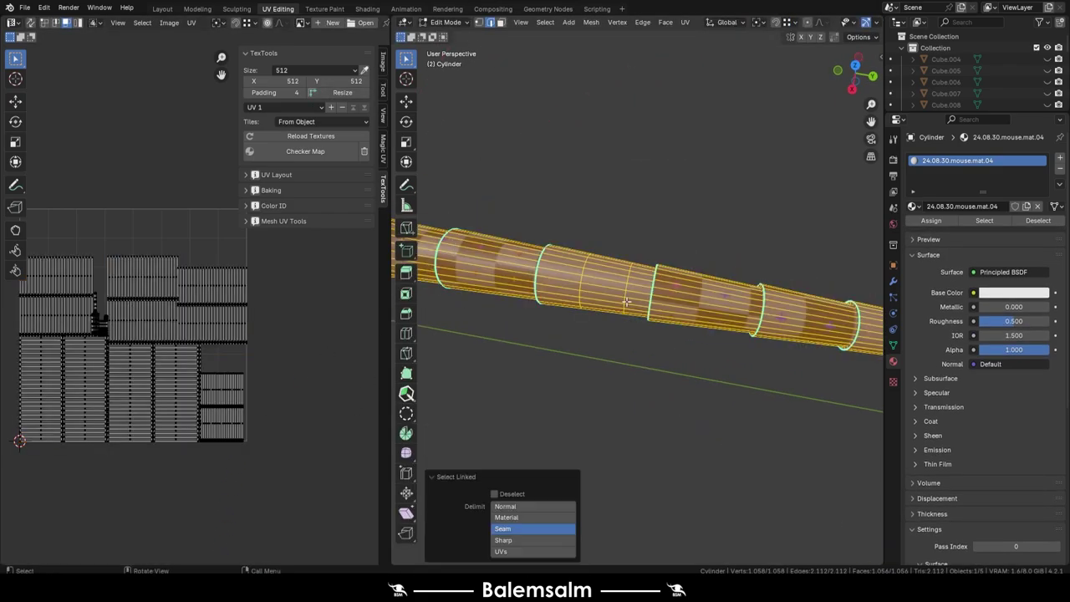
Enlarge the UV island of one seam-bounded tube section
{"action": "left_click", "coordinate": [626, 303]}
{"action": "key", "text": "ctrl+l"}
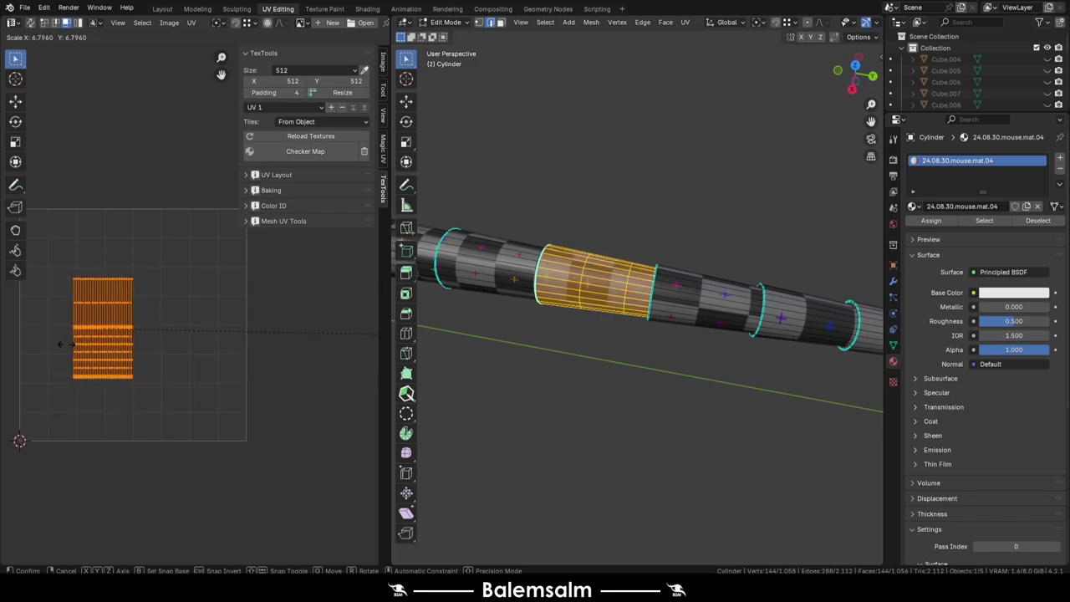
{"action": "key", "text": "Escape"}
{"action": "key", "text": "a"}
{"action": "key", "text": "Tab"}
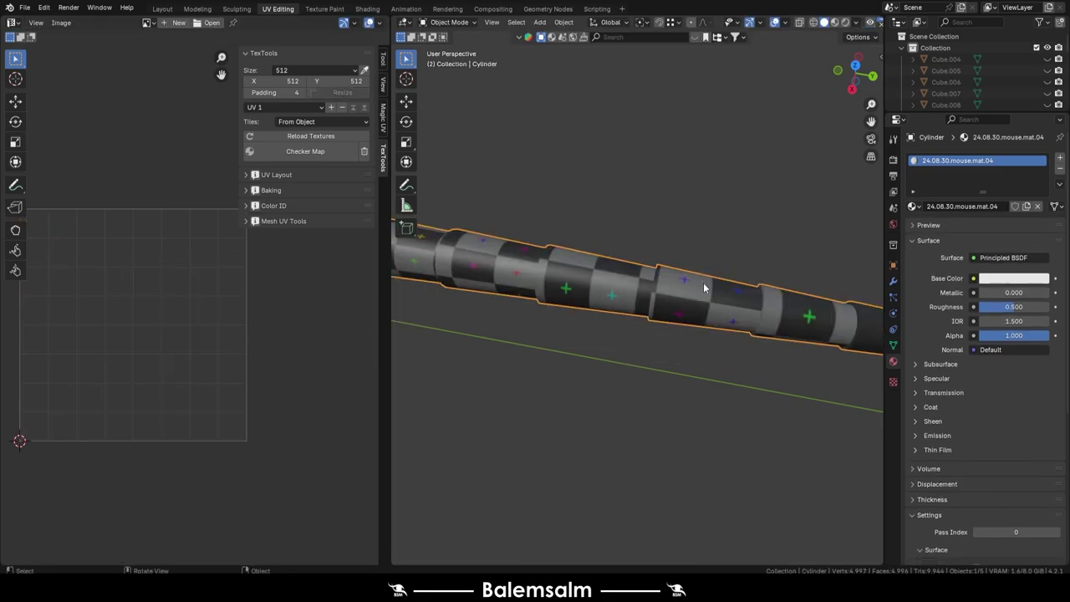
{"action": "middle_click_drag", "start_coordinate": [704, 285], "coordinate": [578, 279]}
{"action": "key", "text": "Tab"}
Rescale the tip section's UV island, then select the whole tube and pack its islands
{"action": "key", "text": "l"}
{"action": "key", "text": "s"}
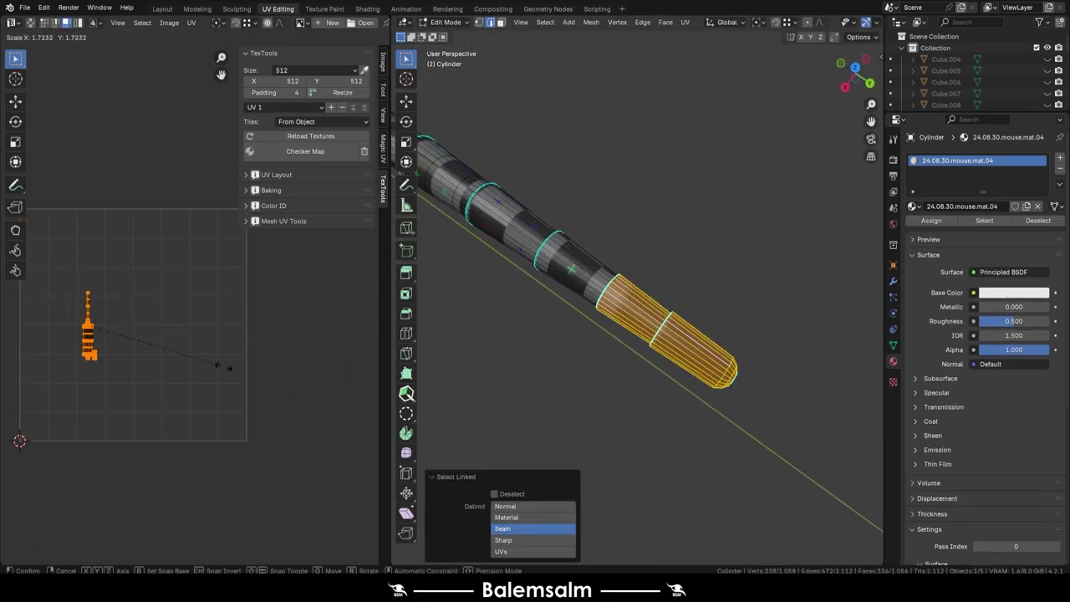
{"action": "left_click", "coordinate": [143, 404]}
{"action": "key", "text": "s"}
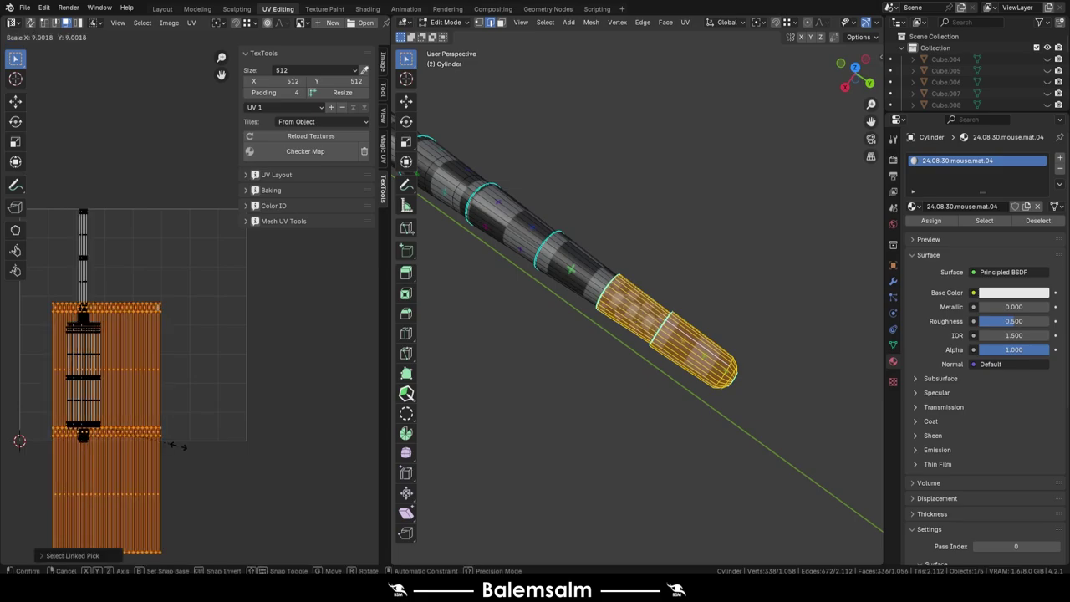
{"action": "left_click", "coordinate": [647, 230]}
{"action": "key", "text": "a"}
{"action": "left_click", "coordinate": [661, 126]}
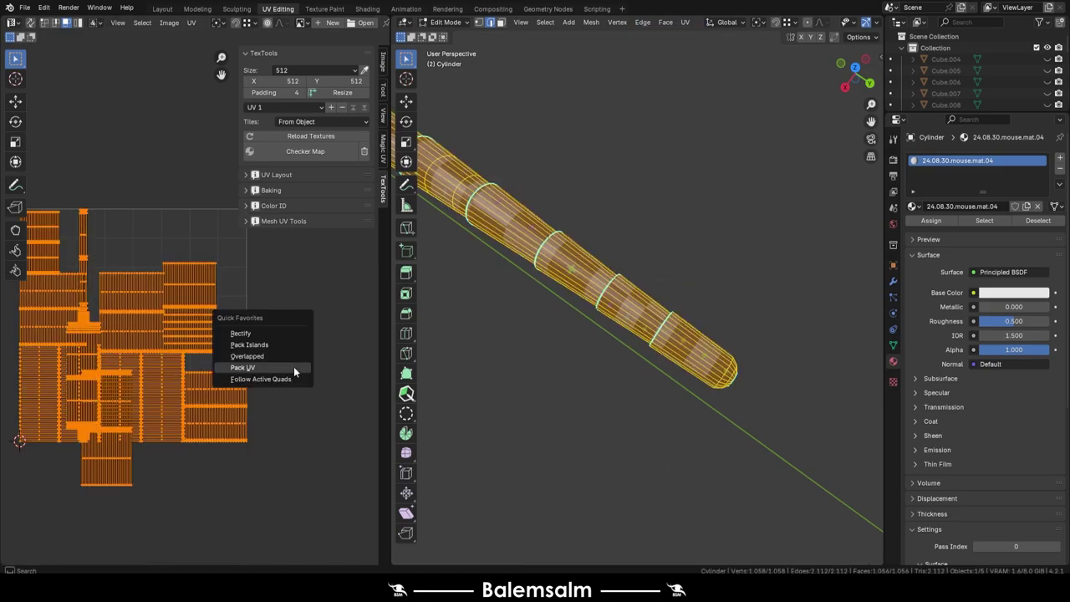
{"action": "key", "text": "Tab"}
{"action": "middle_click_drag", "start_coordinate": [583, 273], "coordinate": [476, 134]}
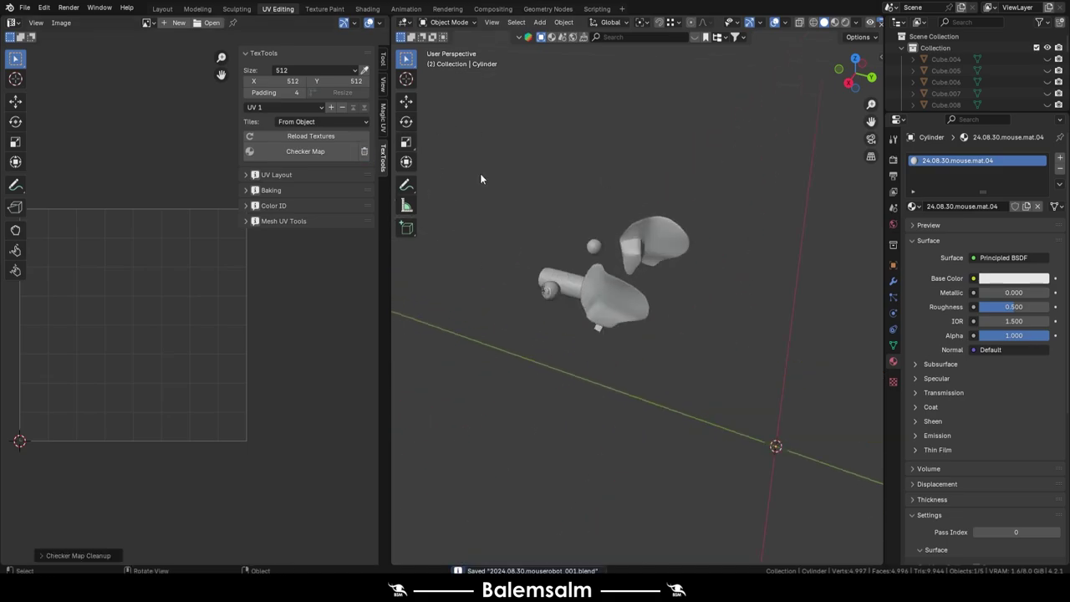
Give the two curved shell pieces the material 24.08.30.mouse.mat.05
{"action": "scroll", "coordinate": [481, 178], "scroll_direction": "up", "scroll_amount": 3}
{"action": "left_click", "coordinate": [704, 279]}
{"action": "left_click", "coordinate": [505, 334], "text": "shift"}
{"action": "left_click", "coordinate": [917, 207]}
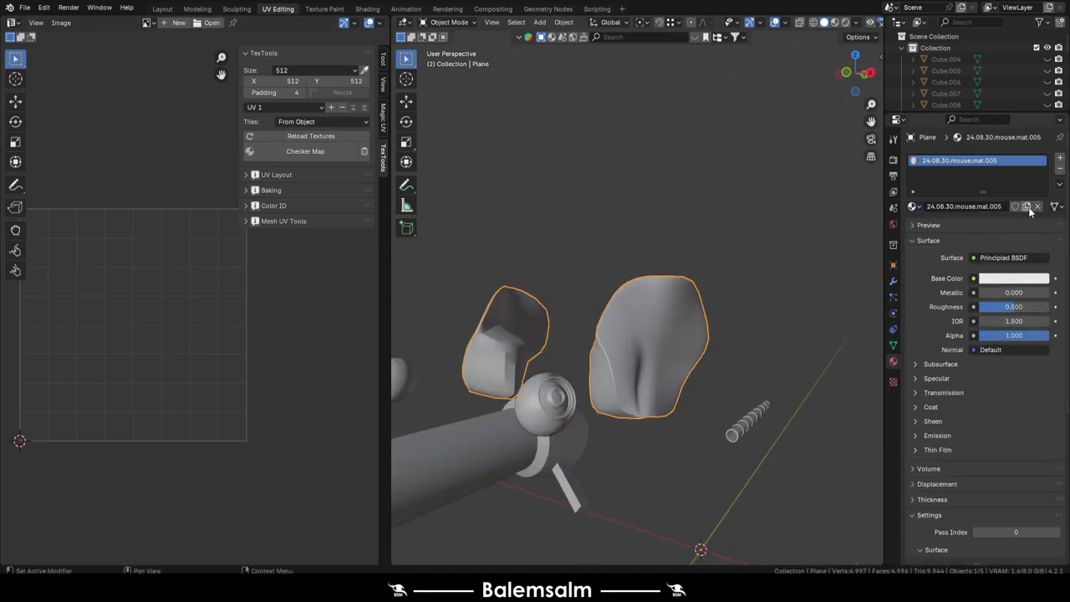
{"action": "key", "text": "Return"}
Smart UV Project the shells and preview them with a checker map
{"action": "key", "text": "Tab"}
{"action": "key", "text": "u"}
{"action": "left_click", "coordinate": [612, 248]}
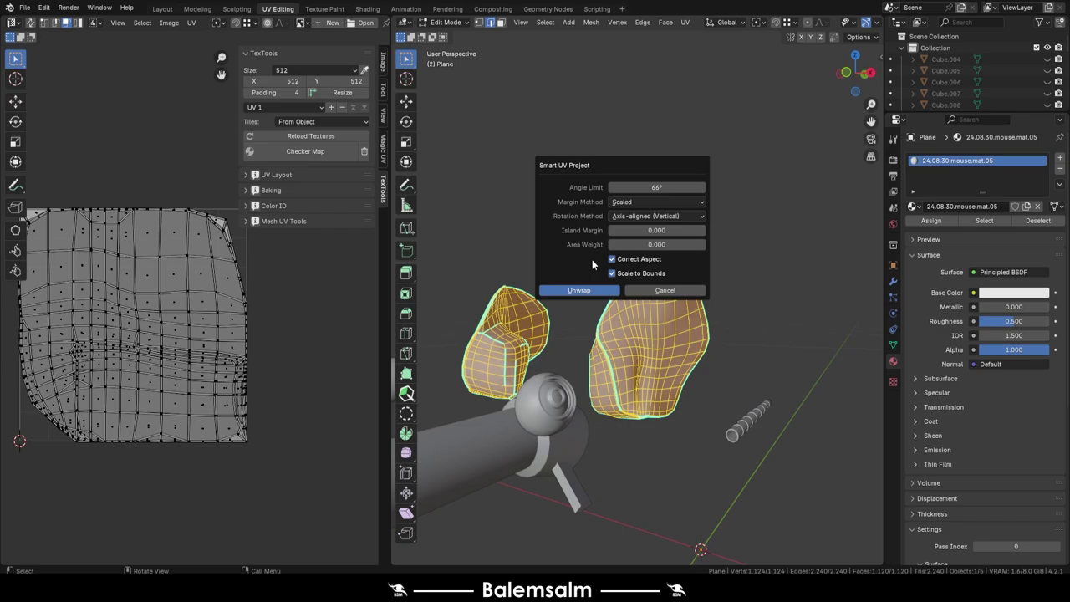
{"action": "left_click", "coordinate": [586, 287]}
{"action": "key", "text": "Tab"}
{"action": "left_click", "coordinate": [305, 152]}
{"action": "mouse_move", "coordinate": [499, 243]}
{"action": "middle_mouse_down"}
{"action": "mouse_move", "coordinate": [860, 233]}
{"action": "mouse_move", "coordinate": [585, 193]}
{"action": "middle_mouse_up"}
Select both eye spheres
{"action": "middle_click_drag", "start_coordinate": [502, 335], "coordinate": [574, 439]}
{"action": "left_click", "coordinate": [518, 226]}
{"action": "left_click", "coordinate": [702, 268], "text": "shift"}
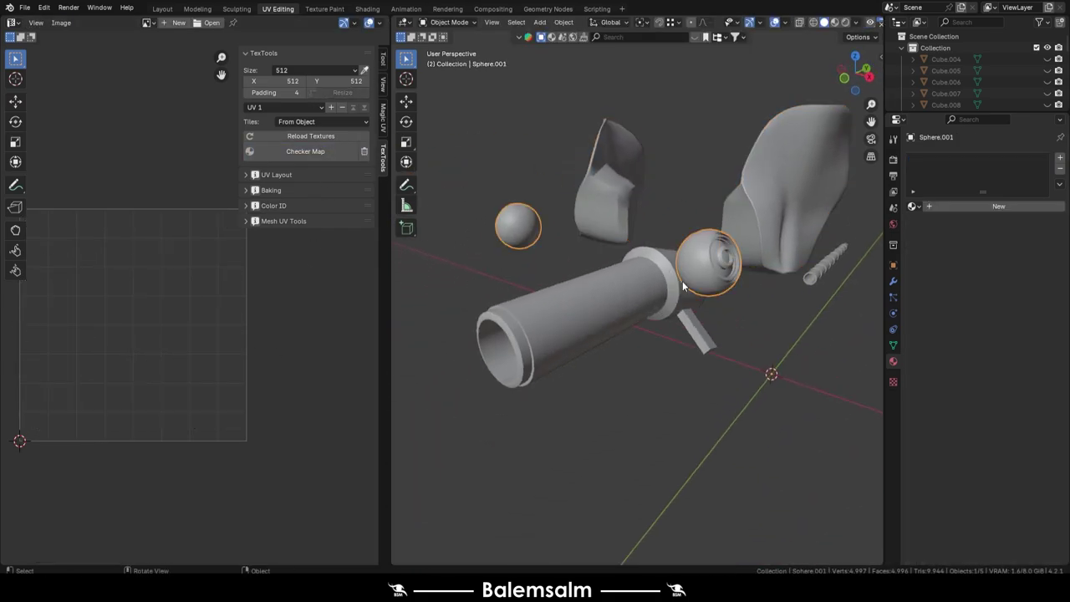
Give the eye spheres a new material named 24.08.30.mouse.mat.06
{"action": "left_click", "coordinate": [1015, 208]}
{"action": "left_click", "coordinate": [913, 206]}
{"action": "left_click", "coordinate": [970, 230]}
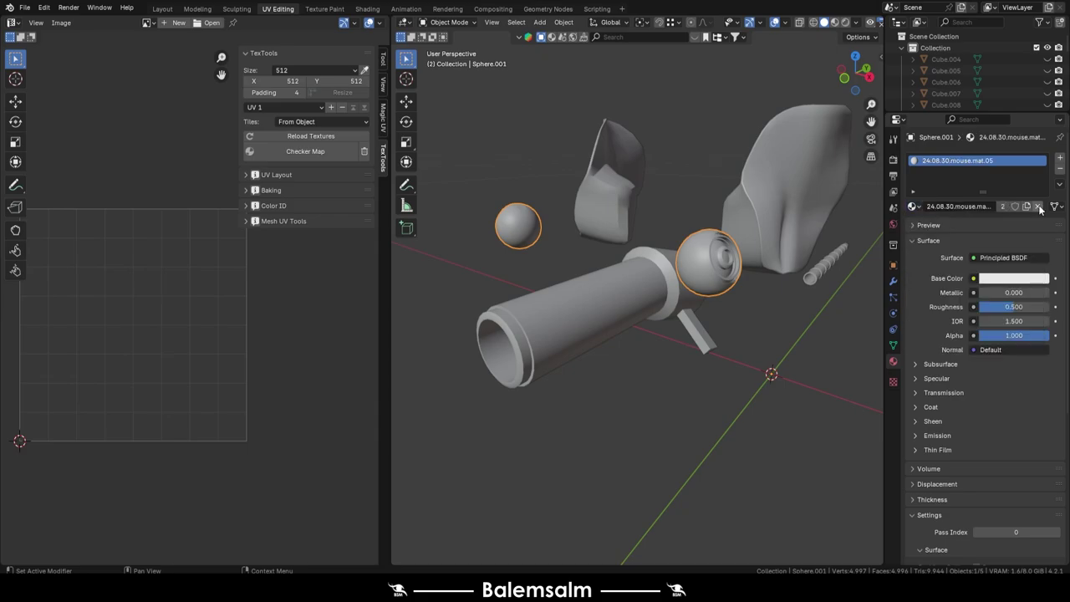
{"action": "key", "text": "Return"}
Smart UV Project both eye spheres
{"action": "key", "text": "Tab"}
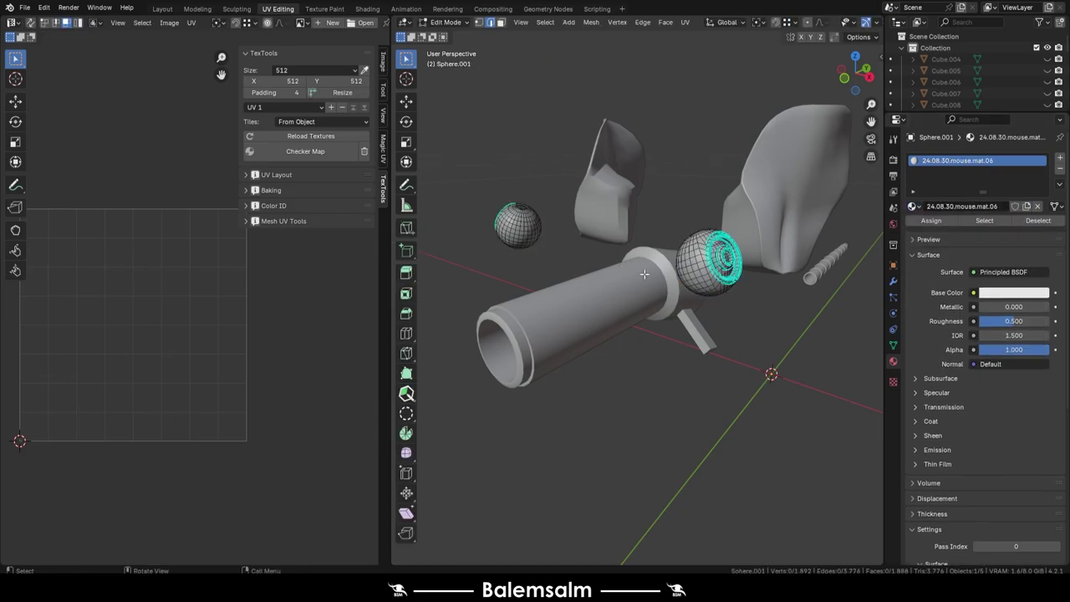
{"action": "key", "text": "u"}
{"action": "left_click", "coordinate": [792, 211]}
{"action": "left_click", "coordinate": [763, 319]}
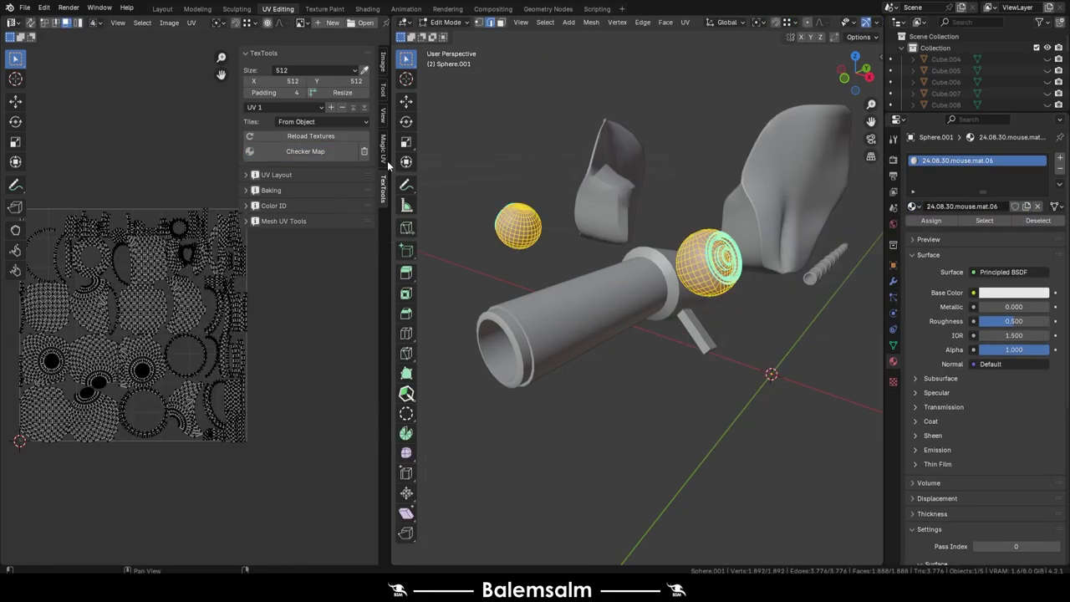
{"action": "key", "text": "Tab"}
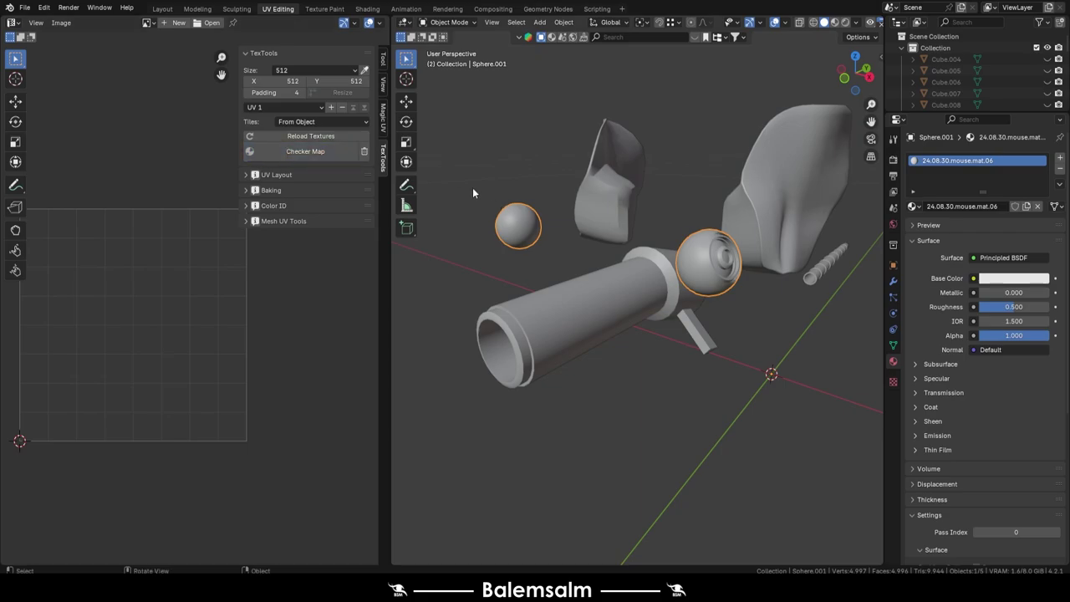
Inspect the spheres' UVs in Edit Mode, toggling the checker preview off and on
{"action": "left_click", "coordinate": [515, 223]}
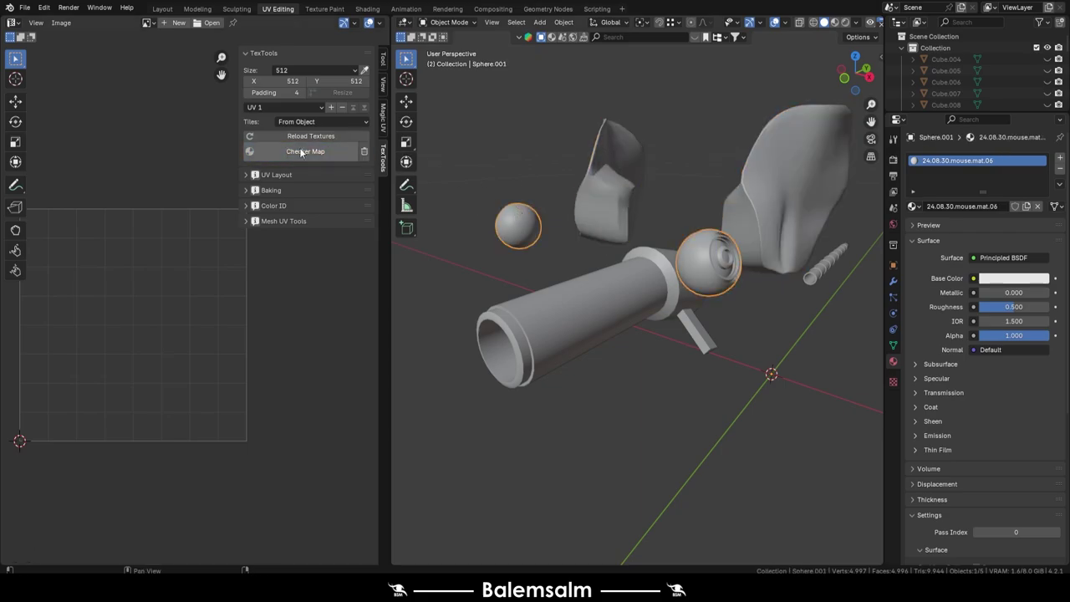
{"action": "scroll", "coordinate": [535, 217], "scroll_direction": "up", "scroll_amount": 4}
{"action": "mouse_move", "coordinate": [571, 259]}
{"action": "middle_mouse_down"}
{"action": "mouse_move", "coordinate": [524, 227]}
{"action": "mouse_move", "coordinate": [652, 335]}
{"action": "middle_mouse_up"}
{"action": "key", "text": "Tab"}
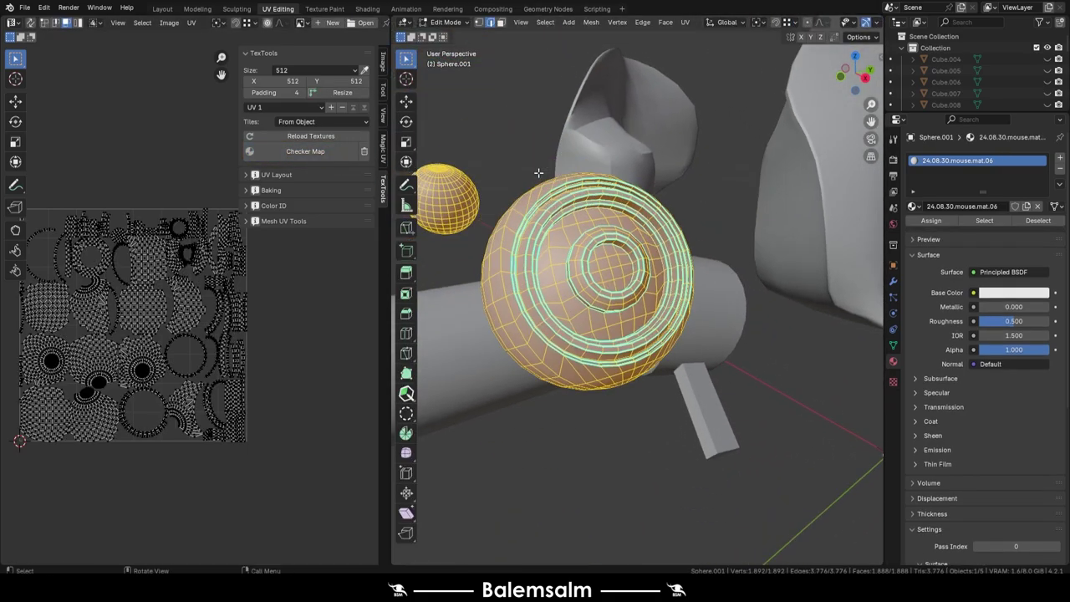
{"action": "left_click", "coordinate": [364, 153]}
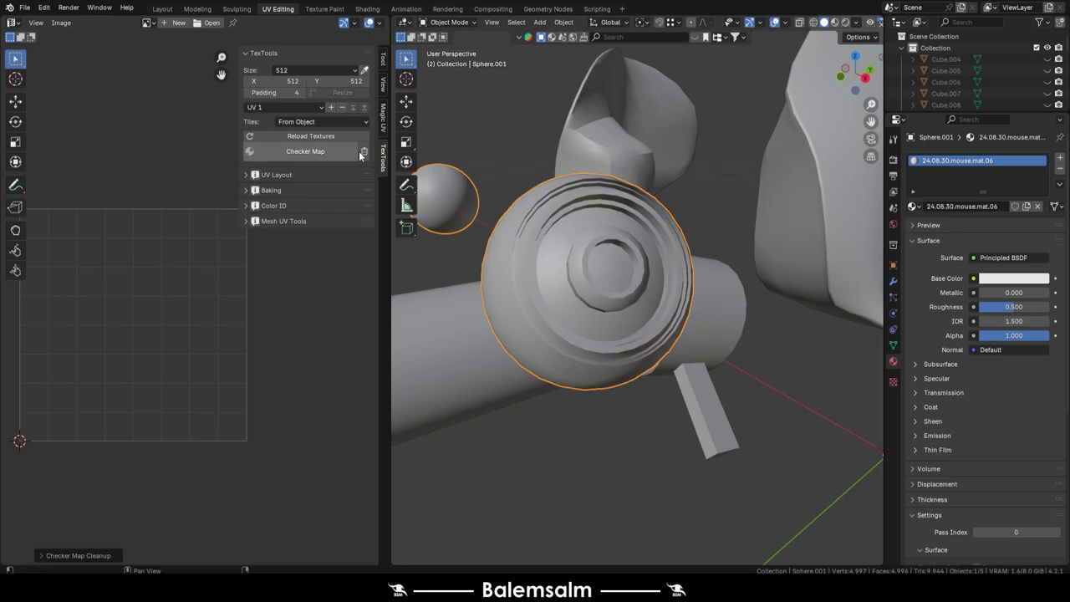
{"action": "left_click", "coordinate": [315, 154]}
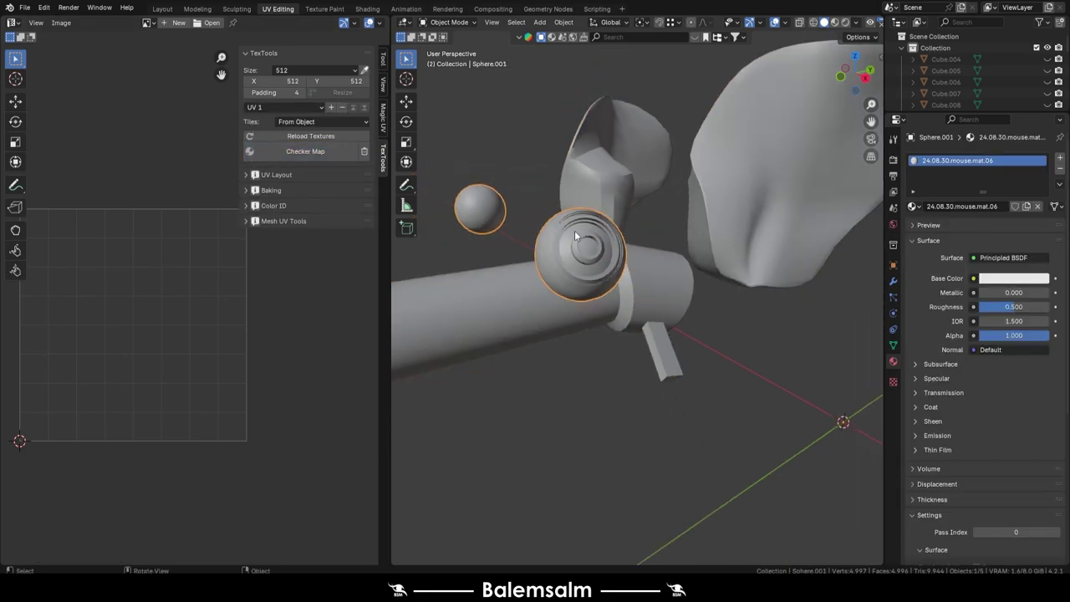
Convert the spheres to plain meshes and clear the checker preview on Sphere.001
{"action": "key", "text": "alt+c"}
{"action": "key", "text": "Escape"}
{"action": "key", "text": "Tab"}
{"action": "left_click", "coordinate": [324, 152]}
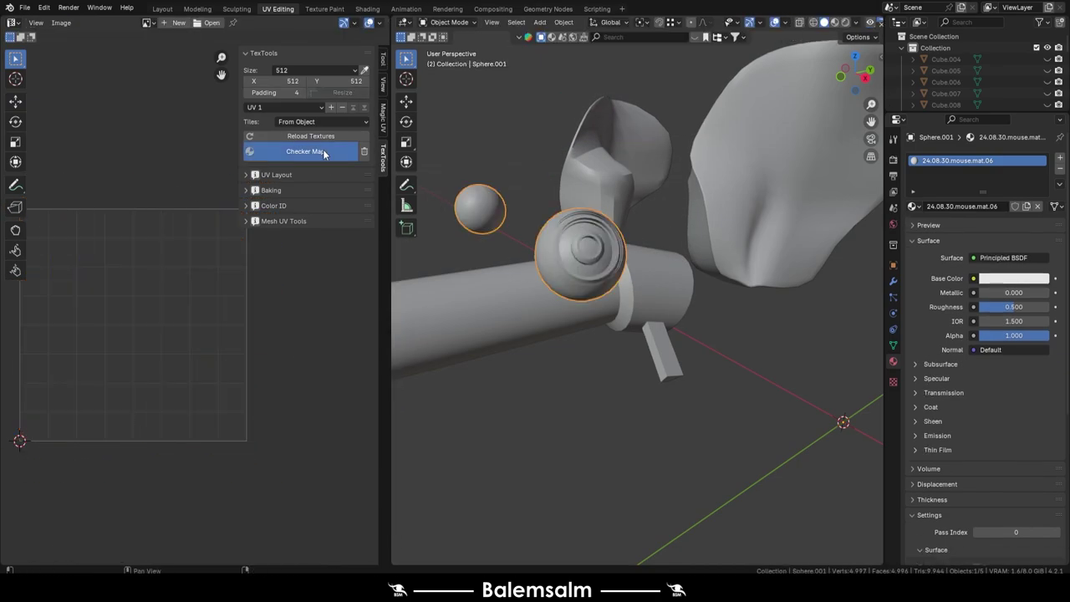
{"action": "left_click", "coordinate": [309, 152]}
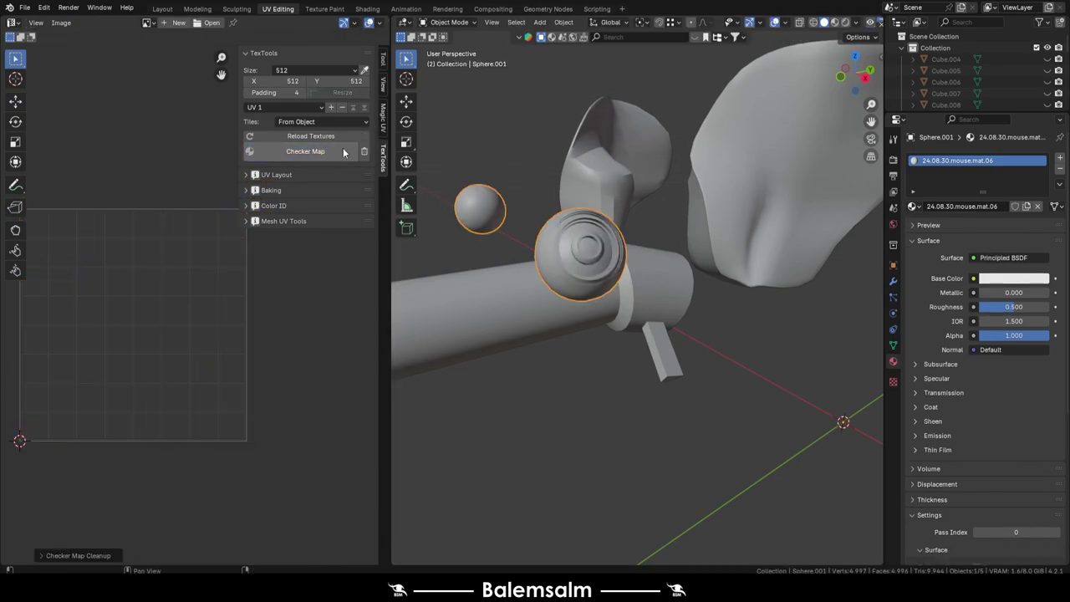
{"action": "middle_click_drag", "start_coordinate": [699, 292], "coordinate": [646, 261]}
{"action": "key", "text": "ctrl+z"}
{"action": "key", "text": "ctrl+z"}
{"action": "key", "text": "ctrl+z"}
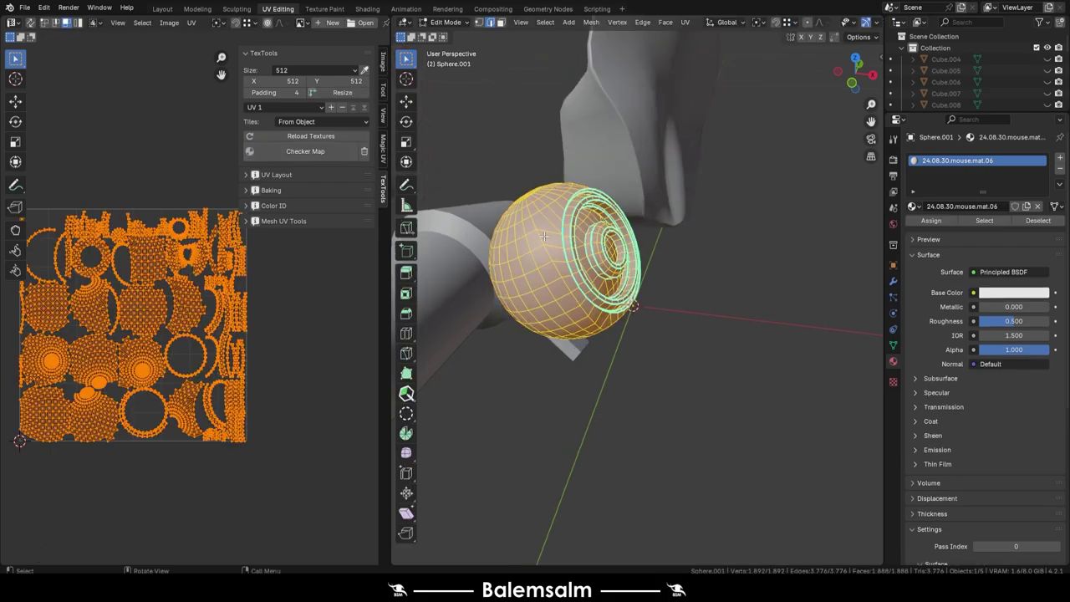
Select a shortest-path edge run from the sphere's inner ring down its side
{"action": "scroll", "coordinate": [611, 205], "scroll_direction": "up", "scroll_amount": 5}
{"action": "scroll", "coordinate": [611, 204], "scroll_direction": "up", "scroll_amount": 2}
{"action": "mouse_move", "coordinate": [611, 204]}
{"action": "middle_mouse_down"}
{"action": "mouse_move", "coordinate": [672, 321]}
{"action": "mouse_move", "coordinate": [635, 251]}
{"action": "mouse_move", "coordinate": [835, 178]}
{"action": "mouse_move", "coordinate": [595, 279]}
{"action": "mouse_move", "coordinate": [688, 173]}
{"action": "mouse_move", "coordinate": [607, 303]}
{"action": "middle_mouse_up"}
{"action": "scroll", "coordinate": [688, 352], "scroll_direction": "down", "scroll_amount": 3}
{"action": "key", "text": "alt+a"}
{"action": "scroll", "coordinate": [586, 281], "scroll_direction": "down", "scroll_amount": 3}
{"action": "left_click", "coordinate": [607, 302], "text": "ctrl"}
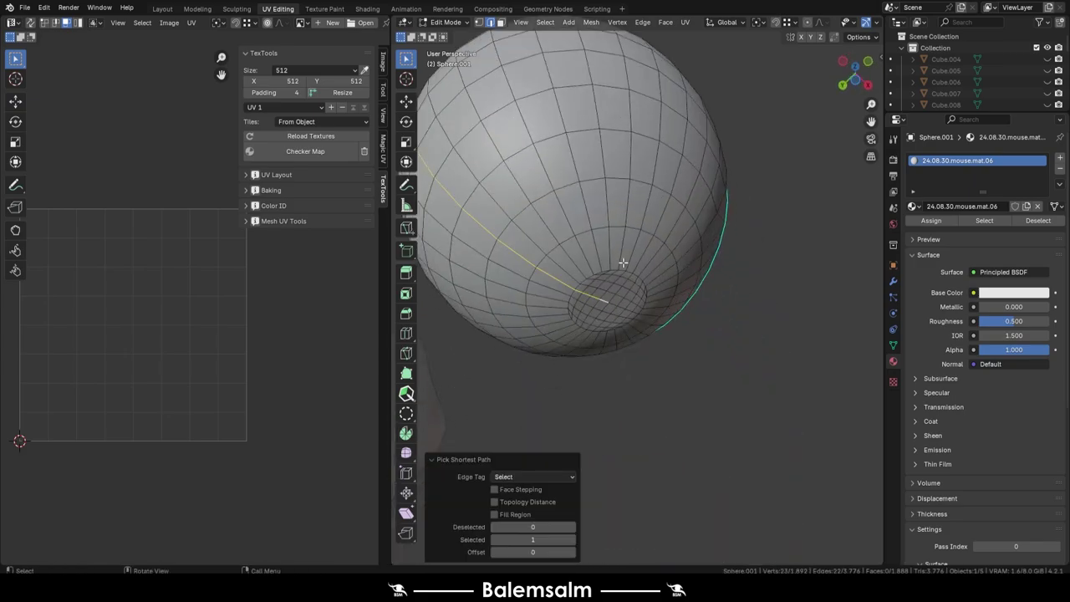
{"action": "scroll", "coordinate": [618, 251], "scroll_direction": "down", "scroll_amount": 2}
{"action": "mouse_move", "coordinate": [619, 251]}
{"action": "middle_mouse_down"}
{"action": "mouse_move", "coordinate": [487, 306]}
{"action": "mouse_move", "coordinate": [629, 199]}
{"action": "mouse_move", "coordinate": [662, 276]}
{"action": "middle_mouse_up"}
{"action": "scroll", "coordinate": [488, 306], "scroll_direction": "up", "scroll_amount": 5}
{"action": "mouse_move", "coordinate": [598, 250]}
{"action": "middle_mouse_down"}
{"action": "mouse_move", "coordinate": [657, 262]}
{"action": "mouse_move", "coordinate": [640, 282]}
{"action": "middle_mouse_up"}
{"action": "left_click", "coordinate": [475, 401], "text": "ctrl"}
Select the whole sphere and merge by distance, removing 112 duplicate vertices
{"action": "key", "text": "a"}
{"action": "left_click", "coordinate": [640, 215]}
{"action": "key", "text": "m"}
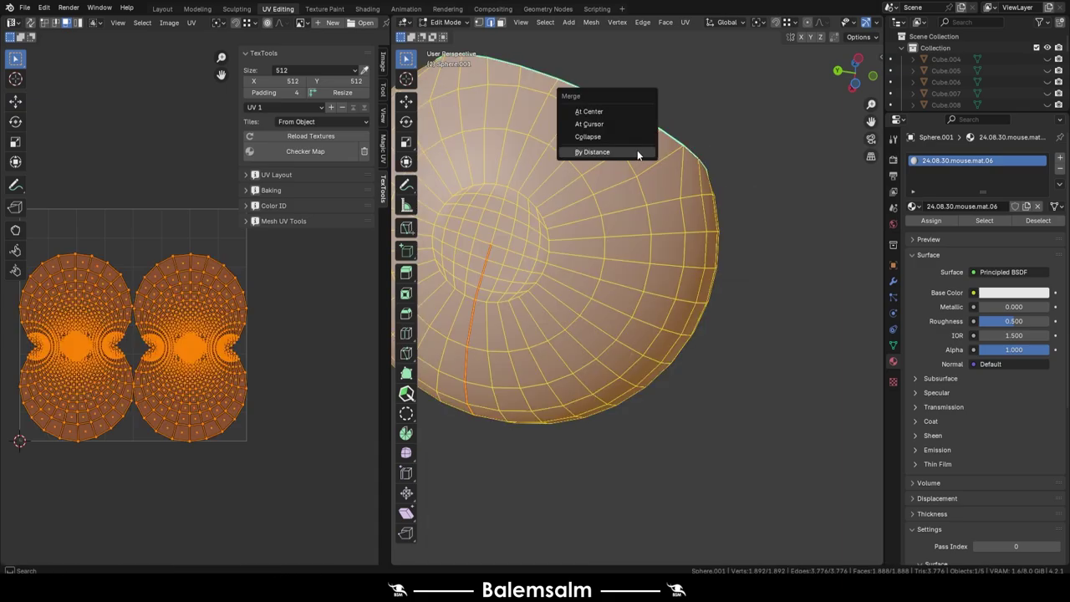
{"action": "left_click", "coordinate": [619, 149]}
{"action": "scroll", "coordinate": [618, 251], "scroll_direction": "down", "scroll_amount": 5}
{"action": "middle_click_drag", "start_coordinate": [604, 393], "coordinate": [585, 335]}
{"action": "key", "text": "Tab"}
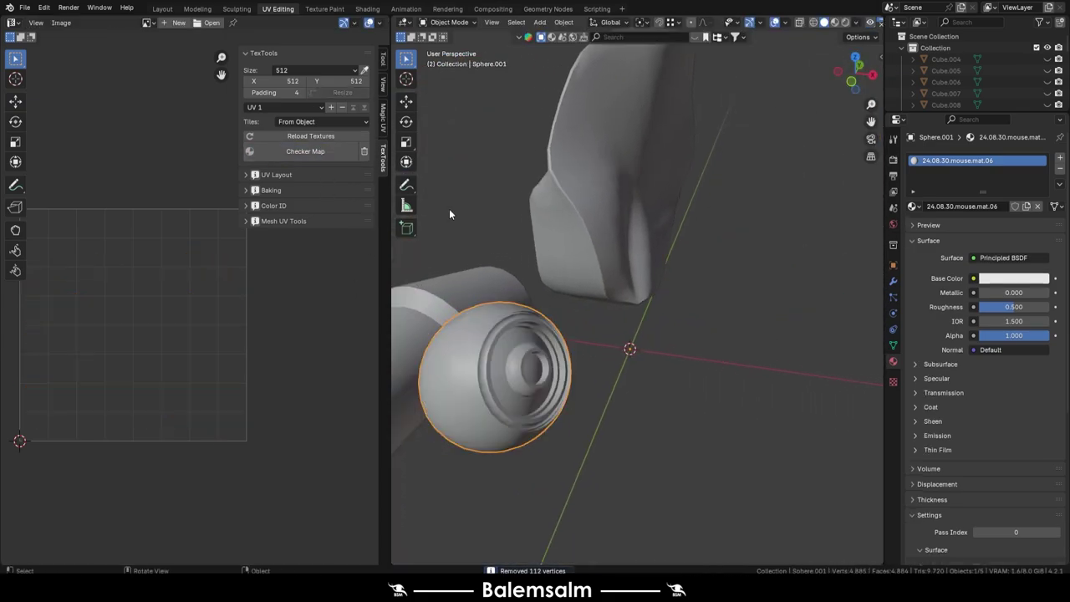
{"action": "mouse_move", "coordinate": [449, 208]}
{"action": "middle_mouse_down"}
{"action": "mouse_move", "coordinate": [680, 292]}
{"action": "mouse_move", "coordinate": [511, 324]}
{"action": "mouse_move", "coordinate": [618, 326]}
{"action": "middle_mouse_up"}
{"action": "key", "text": "Tab"}
{"action": "key", "text": "Tab"}
Move Cylinder.003 0.1311 m along the X axis
{"action": "left_click", "coordinate": [513, 324]}
{"action": "scroll", "coordinate": [512, 324], "scroll_direction": "down", "scroll_amount": 3}
{"action": "key", "text": "g"}
{"action": "key", "text": "x"}
{"action": "left_click", "coordinate": [720, 377]}
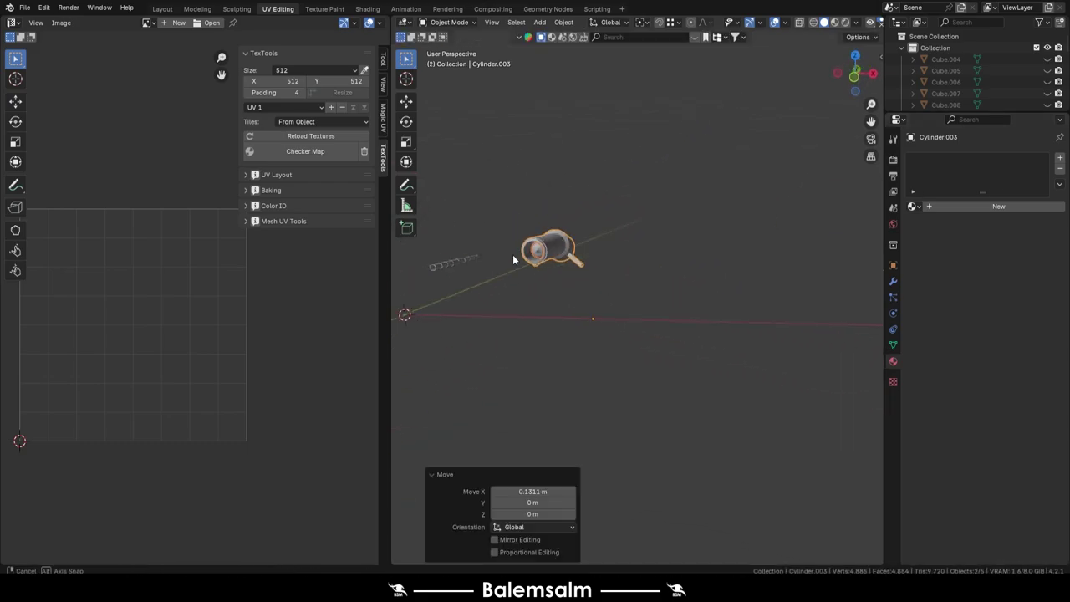
{"action": "middle_click_drag", "start_coordinate": [513, 254], "coordinate": [585, 275]}
Assign Cylinder.003 the 24.08.30.mouse.mat.07 material and share it with Cylinder.004
{"action": "left_click", "coordinate": [970, 206]}
{"action": "left_click", "coordinate": [913, 205]}
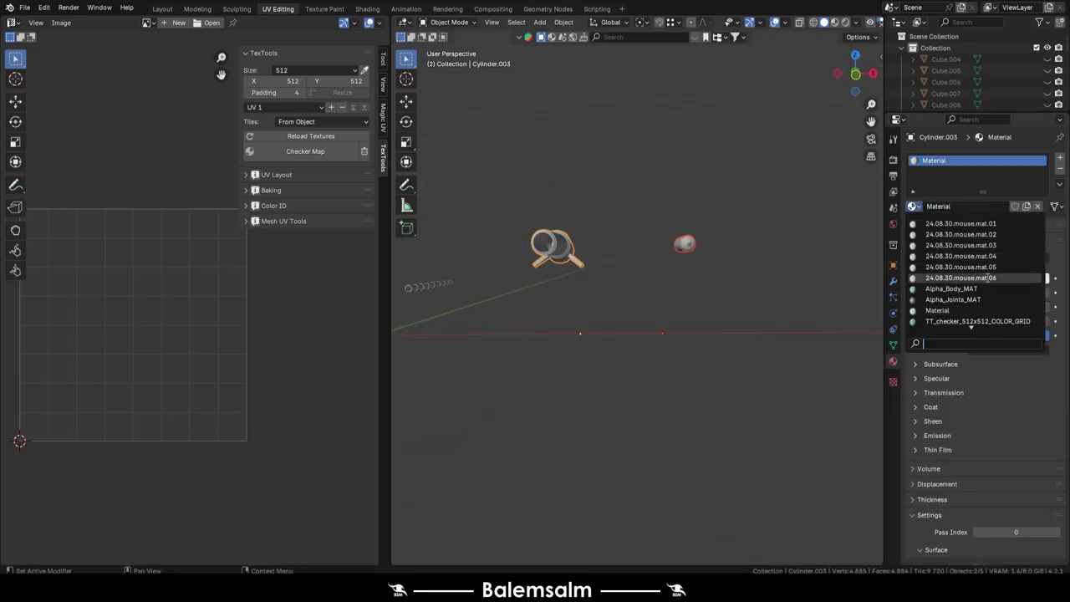
{"action": "left_click", "coordinate": [962, 276]}
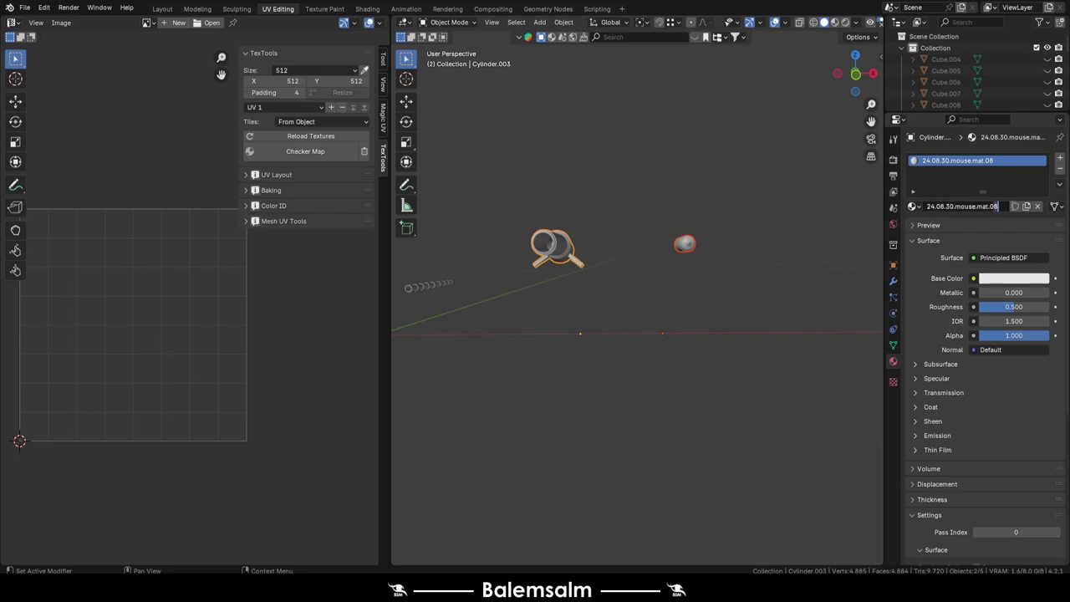
{"action": "left_click", "coordinate": [679, 243]}
{"action": "left_click", "coordinate": [557, 242], "text": "shift"}
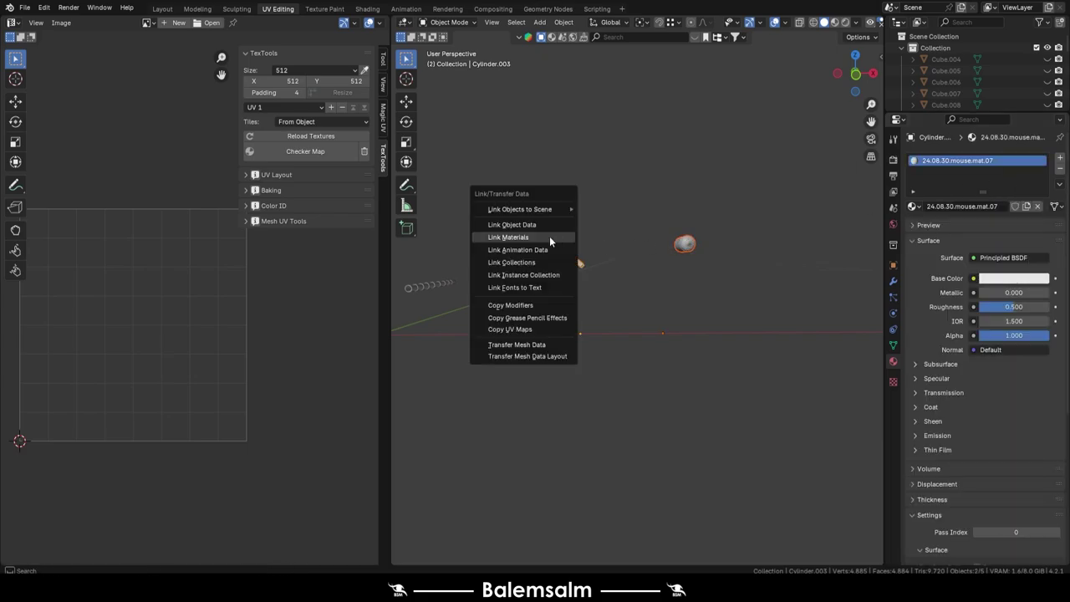
{"action": "left_click", "coordinate": [550, 236]}
{"action": "key", "text": "ctrl+Tab"}
Smart UV project both selected cylinders in Edit Mode
{"action": "left_click", "coordinate": [658, 201]}
{"action": "key", "text": "u"}
{"action": "left_click", "coordinate": [661, 170]}
{"action": "key", "text": "Return"}
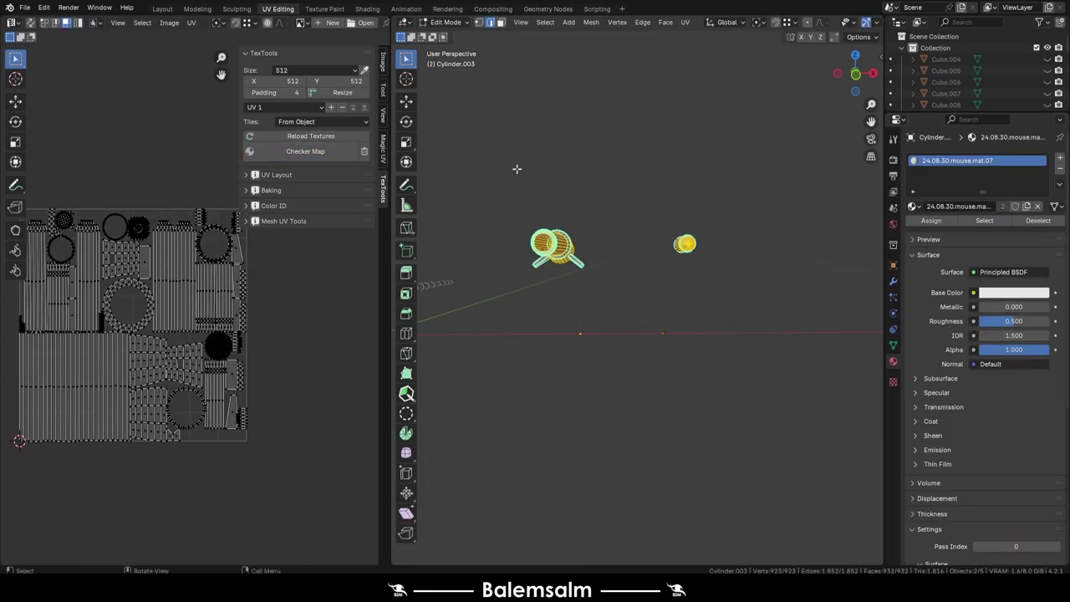
Select Cylinder.004's seam-bounded piece, starting from a radial edge on its end cap
{"action": "key", "text": "Tab"}
{"action": "scroll", "coordinate": [519, 278], "scroll_direction": "up", "scroll_amount": 3}
{"action": "mouse_move", "coordinate": [518, 278]}
{"action": "middle_mouse_down"}
{"action": "mouse_move", "coordinate": [611, 297]}
{"action": "mouse_move", "coordinate": [640, 263]}
{"action": "mouse_move", "coordinate": [661, 306]}
{"action": "mouse_move", "coordinate": [636, 271]}
{"action": "mouse_move", "coordinate": [621, 287]}
{"action": "middle_mouse_up"}
{"action": "key", "text": "Tab"}
{"action": "scroll", "coordinate": [465, 251], "scroll_direction": "up", "scroll_amount": 5}
{"action": "key", "text": "alt+a"}
{"action": "left_click", "coordinate": [662, 306]}
{"action": "scroll", "coordinate": [662, 306], "scroll_direction": "up", "scroll_amount": 3}
{"action": "scroll", "coordinate": [621, 287], "scroll_direction": "down", "scroll_amount": 5}
{"action": "middle_click_drag", "start_coordinate": [532, 200], "coordinate": [719, 347]}
{"action": "key", "text": "l"}
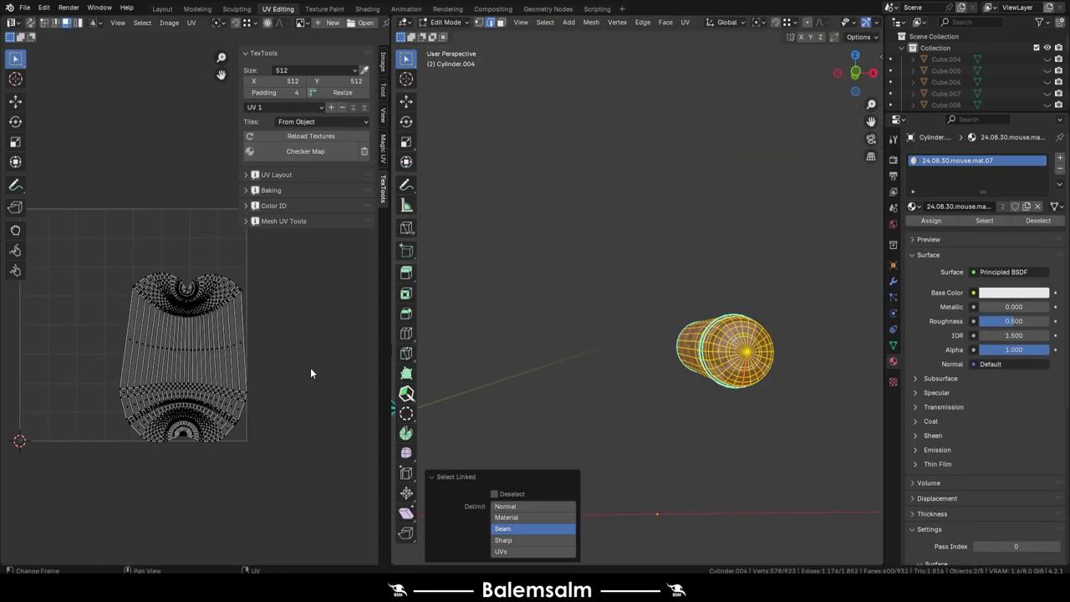
Unwrap the selected Cylinder.004 piece along its seams
{"action": "key", "text": "u"}
{"action": "left_click", "coordinate": [277, 381]}
{"action": "key", "text": "q"}
{"action": "left_click", "coordinate": [279, 363]}
{"action": "scroll", "coordinate": [209, 351], "scroll_direction": "down", "scroll_amount": 2}
{"action": "key", "text": "q"}
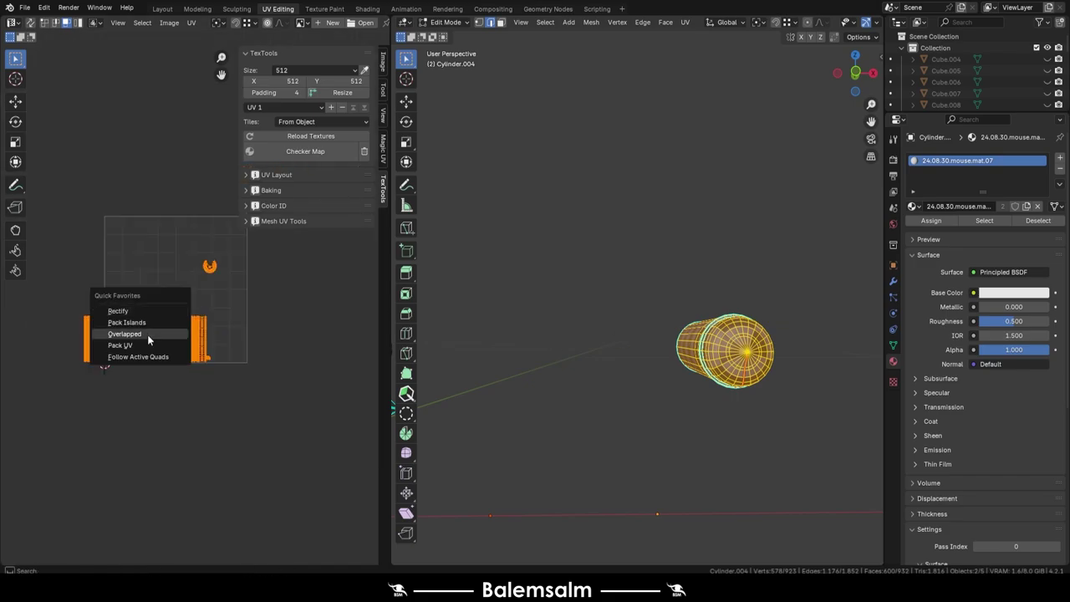
Switch to mesh editing Cylinder.003 on its own
{"action": "key", "text": "Tab"}
{"action": "mouse_move", "coordinate": [653, 368]}
{"action": "middle_mouse_down"}
{"action": "mouse_move", "coordinate": [601, 281]}
{"action": "mouse_move", "coordinate": [616, 342]}
{"action": "mouse_move", "coordinate": [653, 205]}
{"action": "middle_mouse_up"}
{"action": "left_click", "coordinate": [600, 280]}
{"action": "key", "text": "Tab"}
{"action": "scroll", "coordinate": [600, 280], "scroll_direction": "up", "scroll_amount": 4}
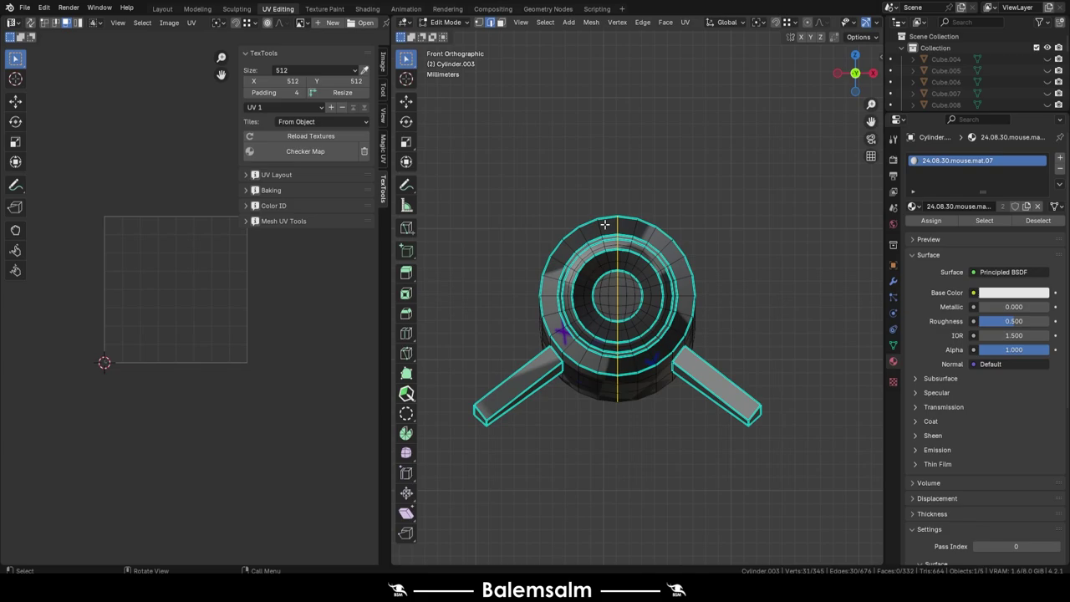
Mark a seam on the selected tube edge and re-unwrap the tube
{"action": "scroll", "coordinate": [653, 205], "scroll_direction": "up", "scroll_amount": 2}
{"action": "middle_click_drag", "start_coordinate": [545, 353], "coordinate": [545, 353]}
{"action": "middle_click_drag", "start_coordinate": [545, 352], "coordinate": [577, 345]}
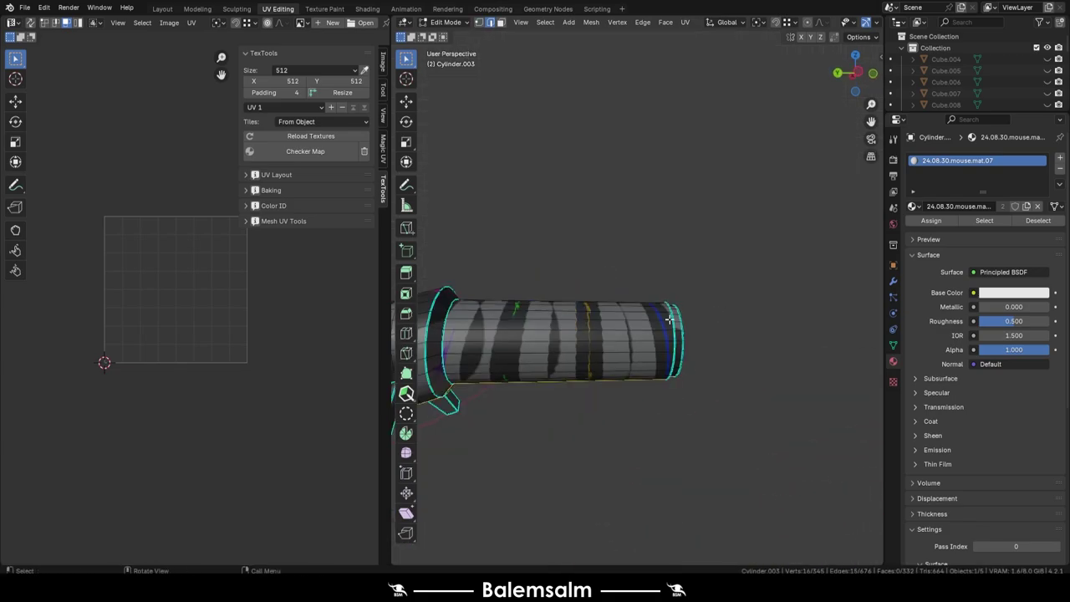
{"action": "key", "text": "u"}
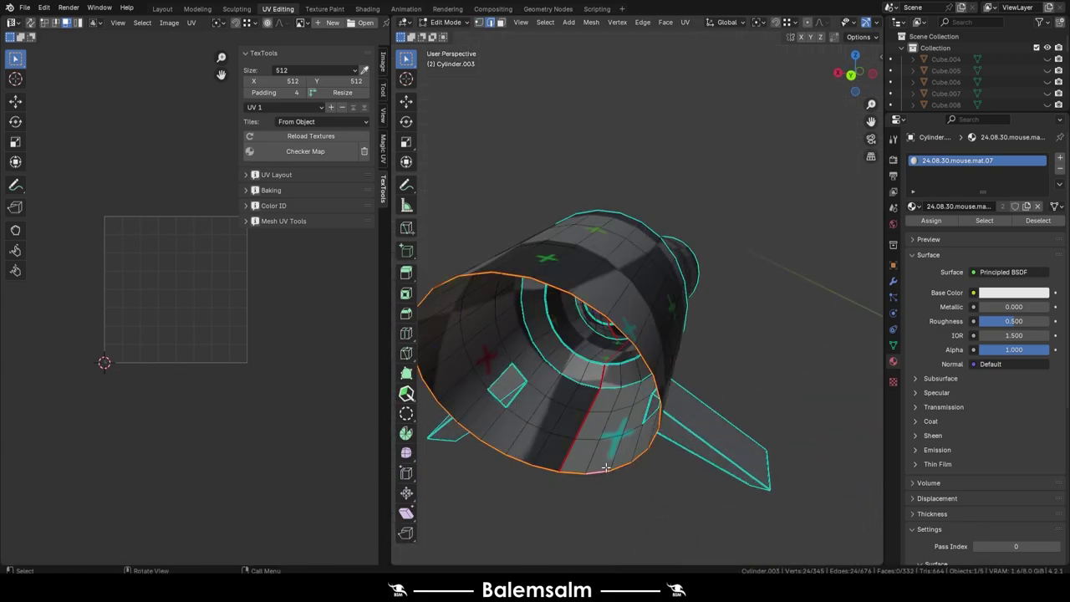
{"action": "middle_click_drag", "start_coordinate": [605, 467], "coordinate": [685, 262]}
{"action": "key", "text": "u"}
{"action": "left_click", "coordinate": [593, 411]}
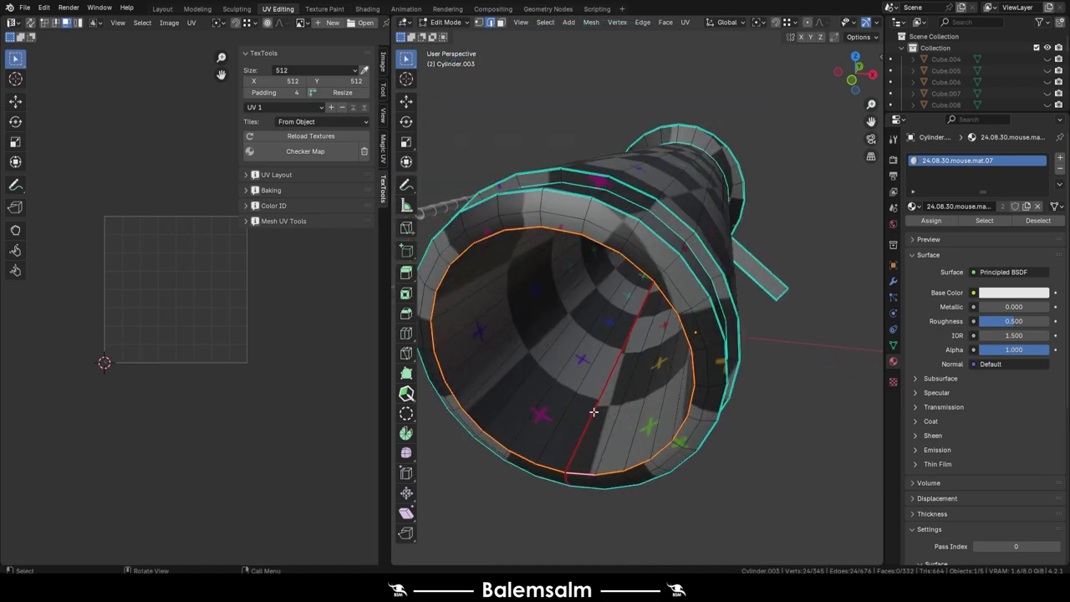
Select the whole tube mesh and apply Smart UV Project
{"action": "middle_click_drag", "start_coordinate": [594, 411], "coordinate": [648, 278]}
{"action": "key", "text": "u"}
{"action": "key", "text": "a"}
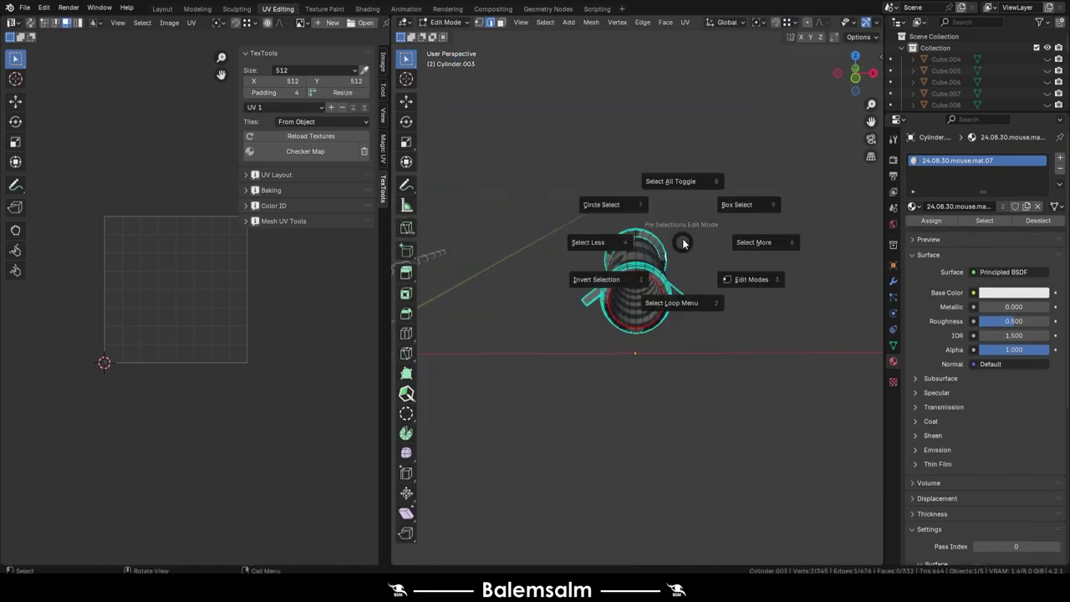
{"action": "left_click", "coordinate": [665, 186]}
{"action": "key", "text": "u"}
{"action": "left_click", "coordinate": [585, 351]}
{"action": "key", "text": "Return"}
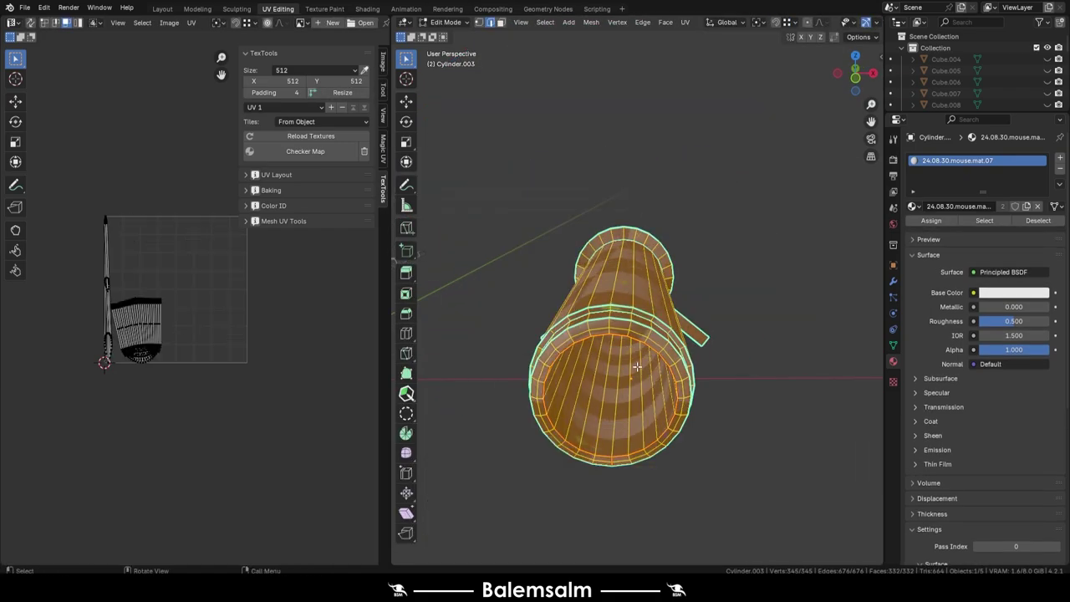
Mark an edge loop inside the tube as a seam
{"action": "scroll", "coordinate": [637, 366], "scroll_direction": "up", "scroll_amount": 3}
{"action": "scroll", "coordinate": [637, 366], "scroll_direction": "up", "scroll_amount": 5}
{"action": "left_click", "coordinate": [597, 363], "text": "alt"}
{"action": "scroll", "coordinate": [648, 462], "scroll_direction": "up", "scroll_amount": 4}
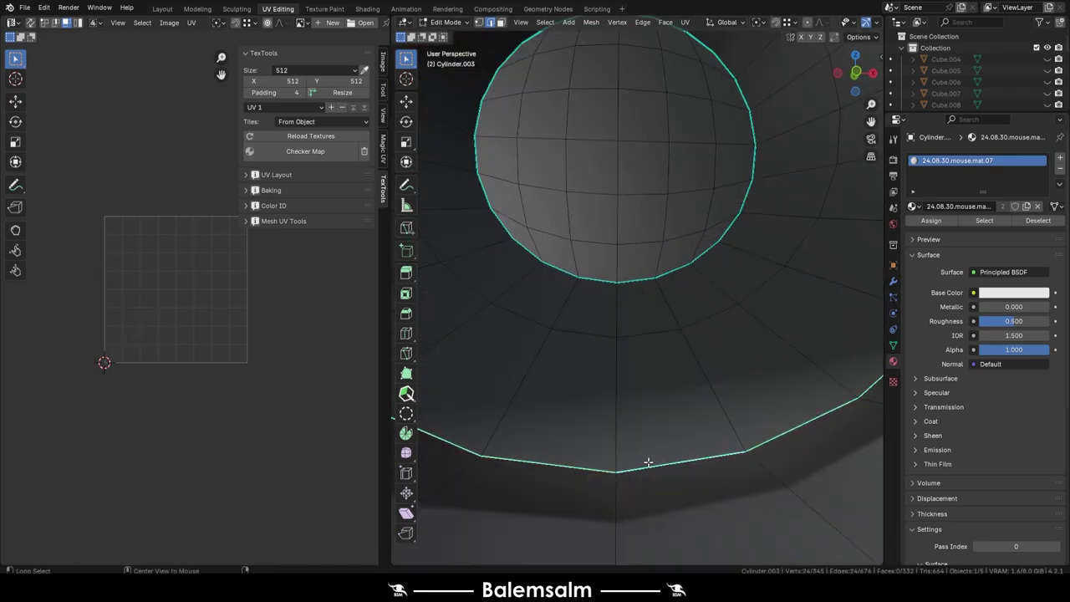
{"action": "scroll", "coordinate": [648, 463], "scroll_direction": "down", "scroll_amount": 5}
{"action": "key", "text": "u"}
{"action": "left_click", "coordinate": [643, 377]}
Unwrap the whole tube along its new seams
{"action": "mouse_move", "coordinate": [643, 376]}
{"action": "middle_mouse_down"}
{"action": "mouse_move", "coordinate": [616, 511]}
{"action": "mouse_move", "coordinate": [616, 310]}
{"action": "mouse_move", "coordinate": [557, 169]}
{"action": "middle_mouse_up"}
{"action": "left_click", "coordinate": [614, 386]}
{"action": "key", "text": "a"}
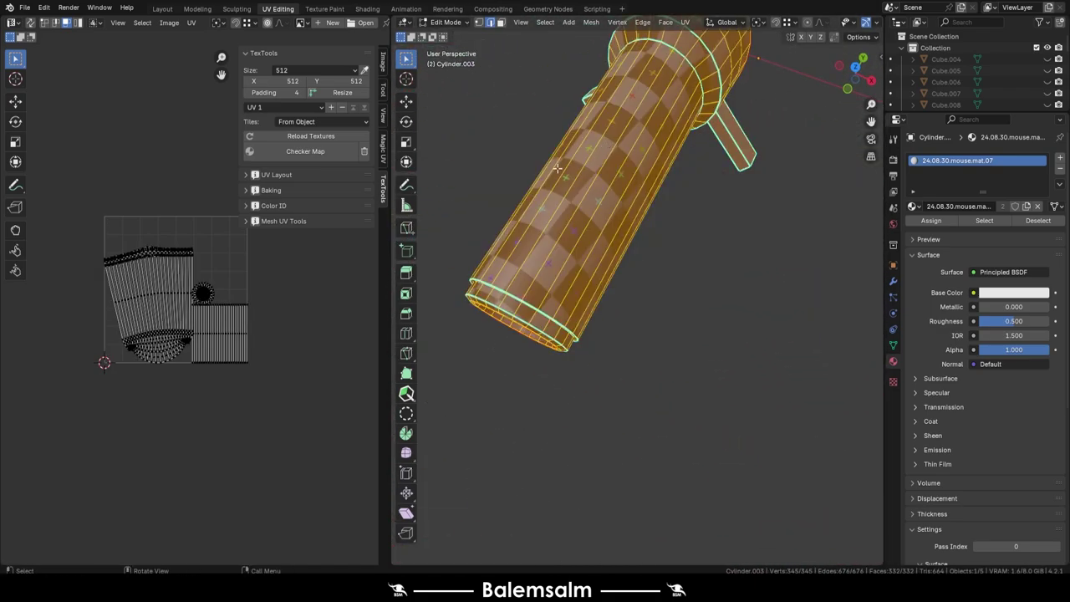
{"action": "key", "text": "a"}
{"action": "key", "text": "u"}
{"action": "left_click", "coordinate": [256, 294]}
Straighten the tube's UVs into strips with Follow Active Quads
{"action": "key", "text": "ctrl+p"}
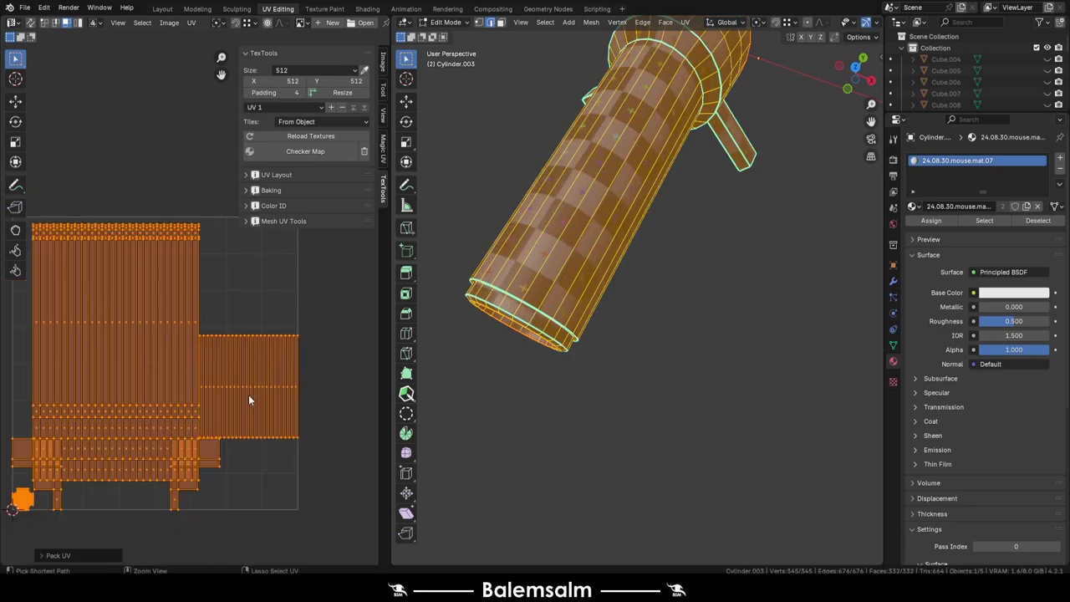
{"action": "key", "text": "ctrl+z"}
{"action": "key", "text": "u"}
{"action": "left_click", "coordinate": [333, 315]}
{"action": "left_click", "coordinate": [228, 280]}
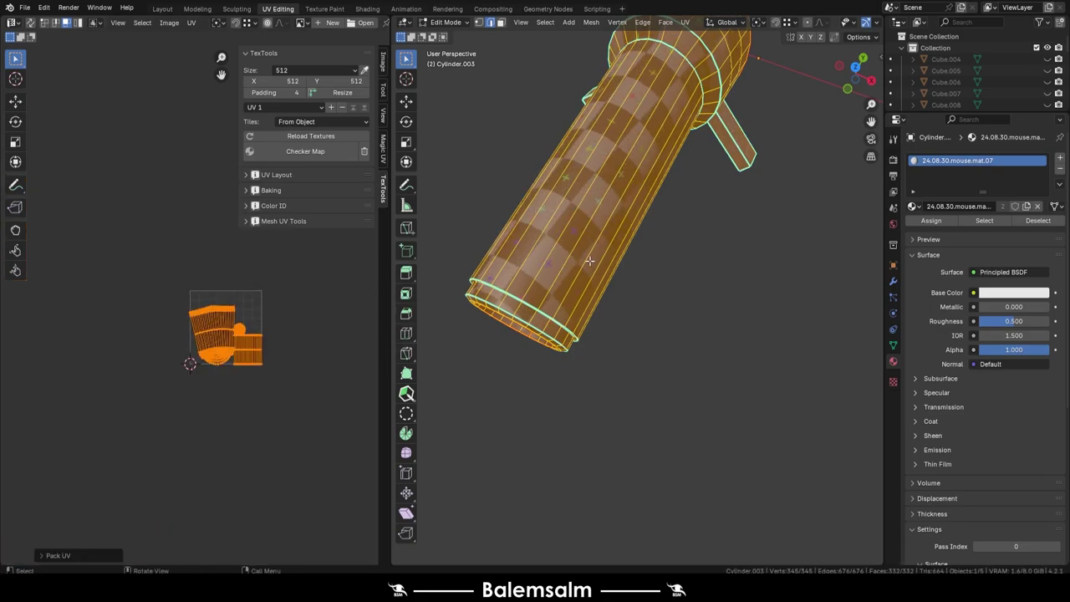
Pack the UV islands of both cylinders together
{"action": "key", "text": "Tab"}
{"action": "scroll", "coordinate": [635, 276], "scroll_direction": "down", "scroll_amount": 5}
{"action": "left_click", "coordinate": [785, 270], "text": "shift"}
{"action": "key", "text": "Tab"}
{"action": "key", "text": "a"}
{"action": "key", "text": "Home"}
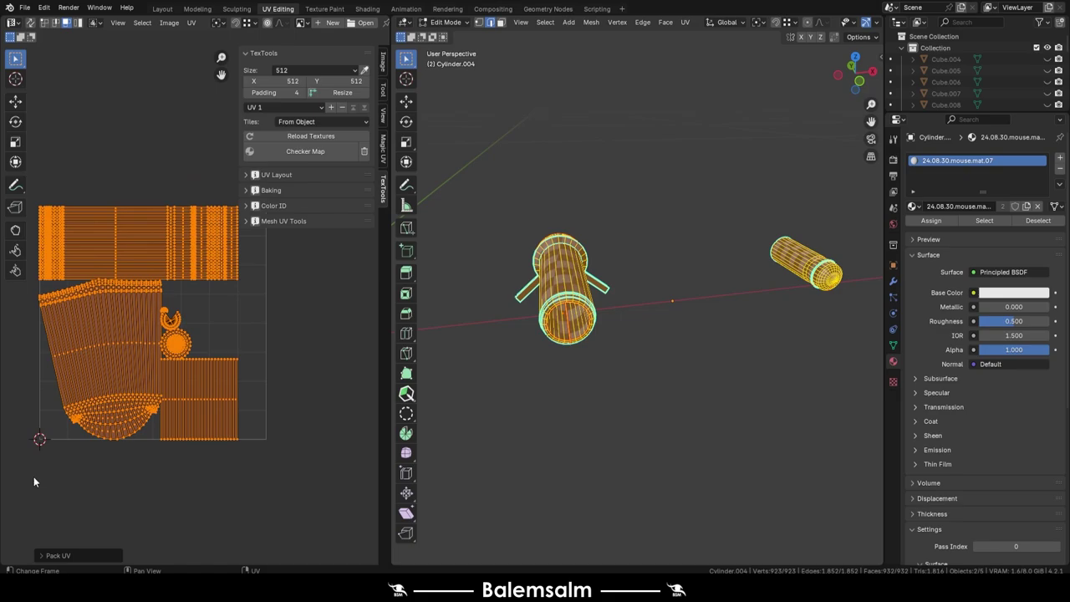
{"action": "key", "text": "ctrl+p"}
{"action": "left_click", "coordinate": [216, 489]}
Remove the checker map and save 2024.08.30.mouserobot_001.blend
{"action": "key", "text": "Tab"}
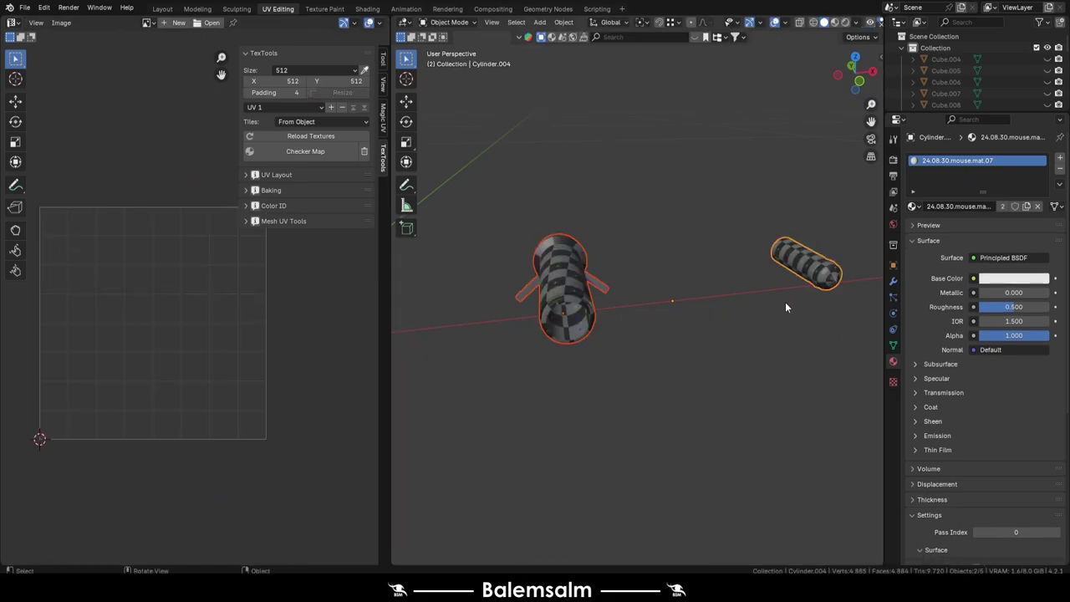
{"action": "left_click", "coordinate": [364, 152]}
{"action": "key", "text": "ctrl+s"}
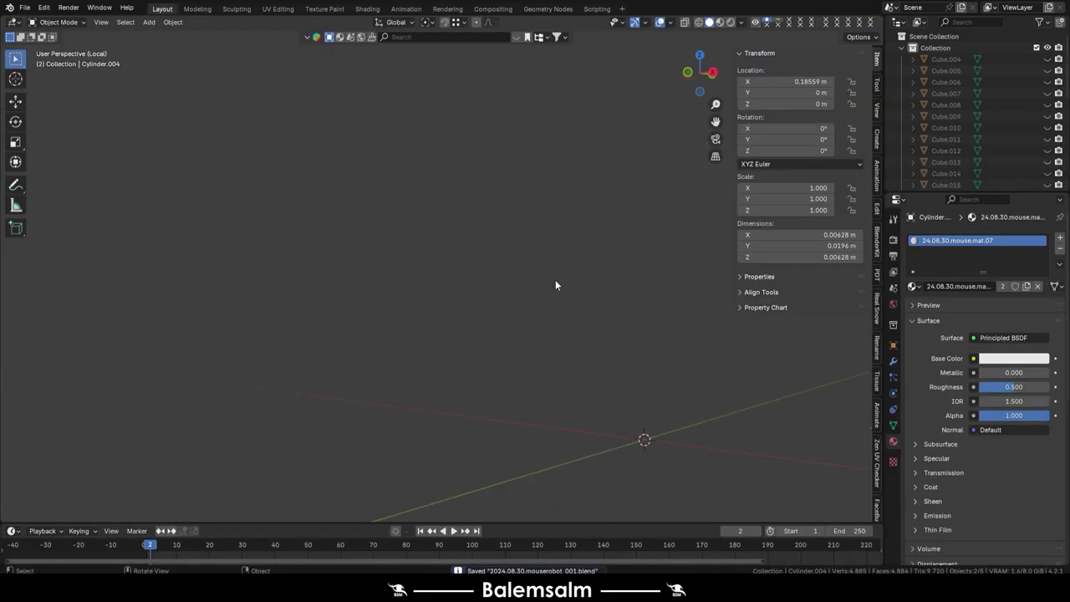
Unhide all the hidden robot parts and deselect them
{"action": "key", "text": "alt+h"}
{"action": "key", "text": "Home"}
{"action": "left_click", "coordinate": [558, 345]}
{"action": "middle_click_drag", "start_coordinate": [618, 370], "coordinate": [468, 317]}
Select Cube.004 and every part sharing its material
{"action": "left_click", "coordinate": [524, 326]}
{"action": "scroll", "coordinate": [523, 326], "scroll_direction": "up", "scroll_amount": 3}
{"action": "left_click", "coordinate": [125, 22]}
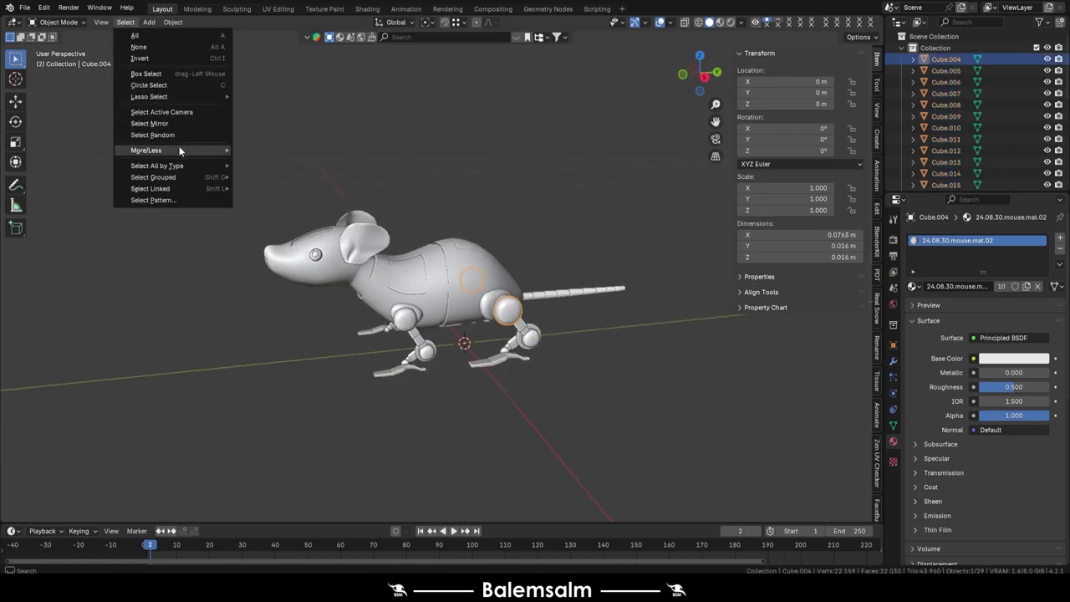
{"action": "left_click", "coordinate": [251, 200]}
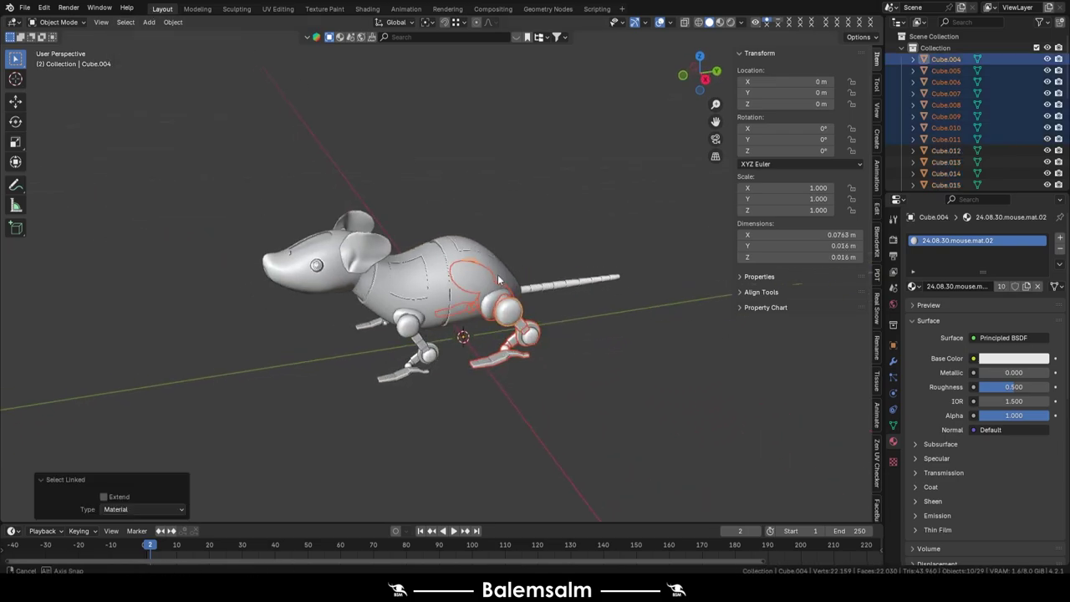
{"action": "middle_click_drag", "start_coordinate": [393, 309], "coordinate": [432, 325]}
{"action": "left_click", "coordinate": [126, 22]}
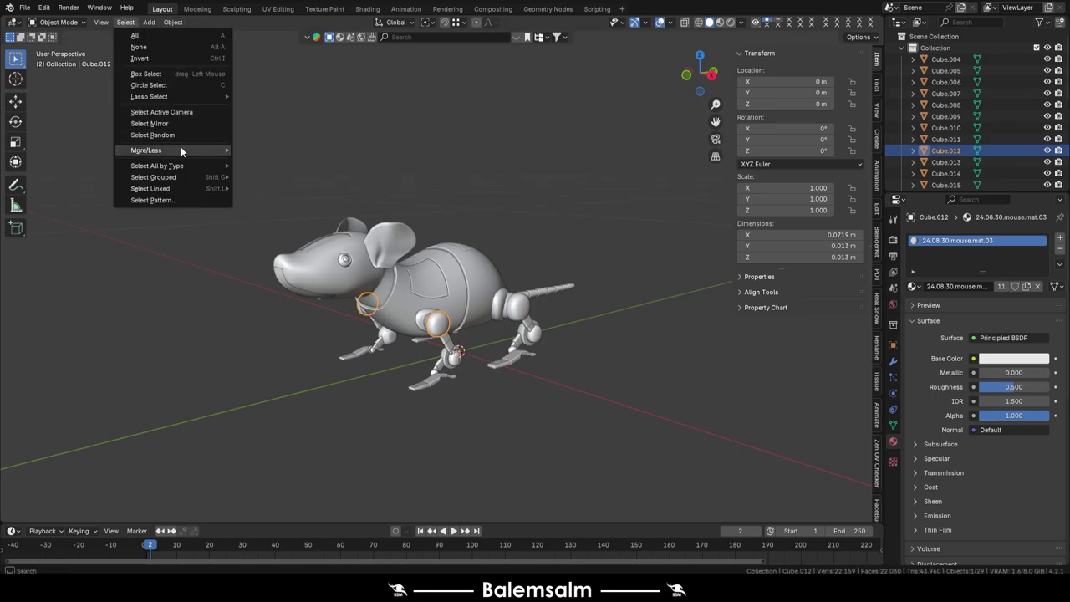
{"action": "mouse_move", "coordinate": [151, 188]}
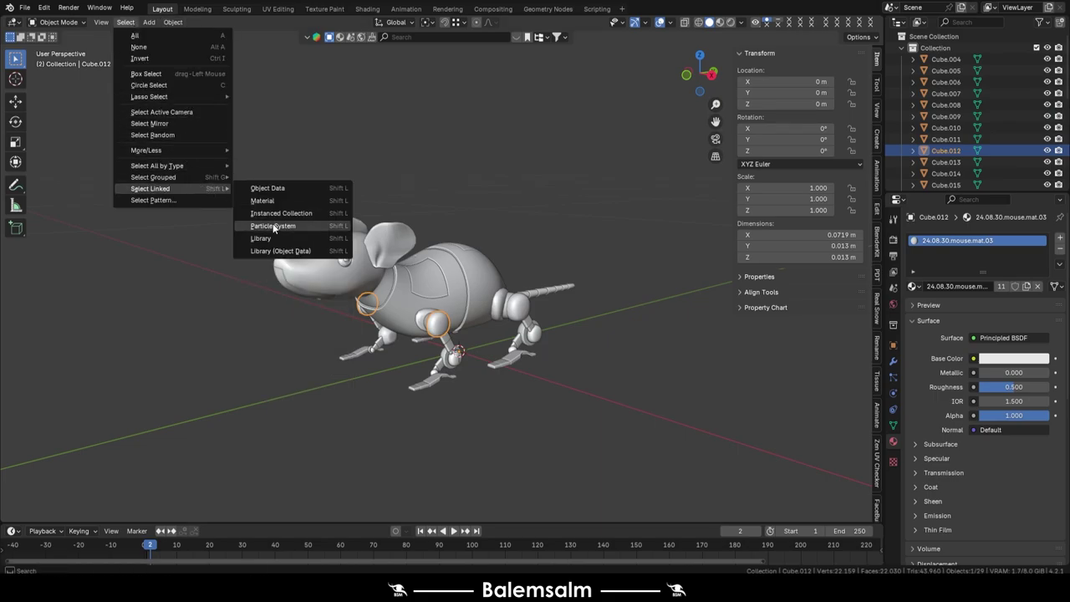
{"action": "left_click", "coordinate": [262, 201]}
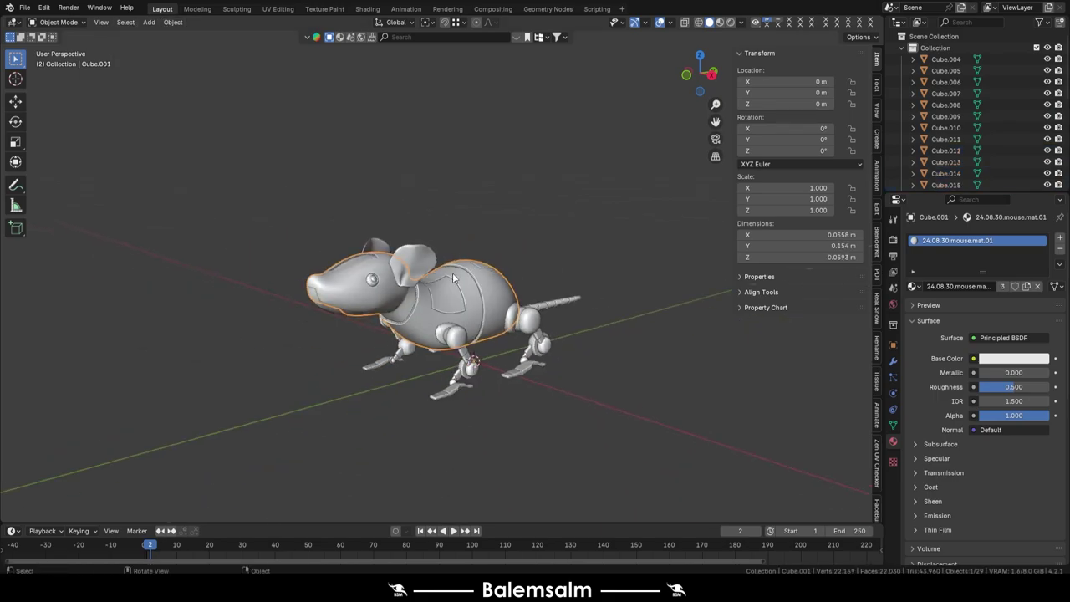
Slide the tube cylinders out along X so Cylinder.004 sits at X 0.28274 m
{"action": "left_click", "coordinate": [257, 319]}
{"action": "scroll", "coordinate": [232, 325], "scroll_direction": "down", "scroll_amount": 5}
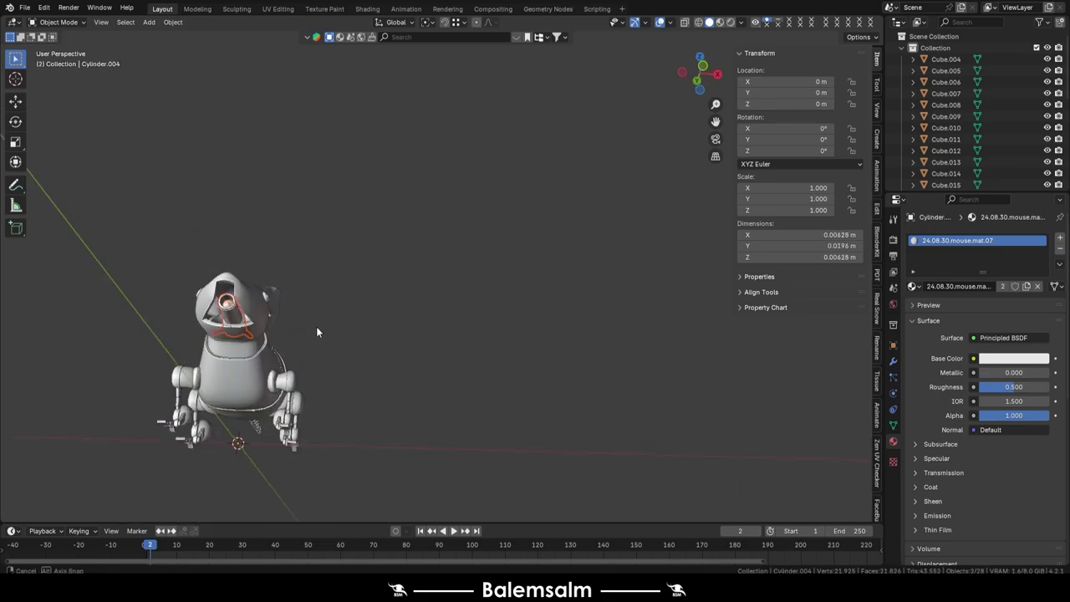
{"action": "middle_click_drag", "start_coordinate": [316, 326], "coordinate": [212, 310]}
{"action": "left_click", "coordinate": [211, 309]}
{"action": "left_click", "coordinate": [469, 317]}
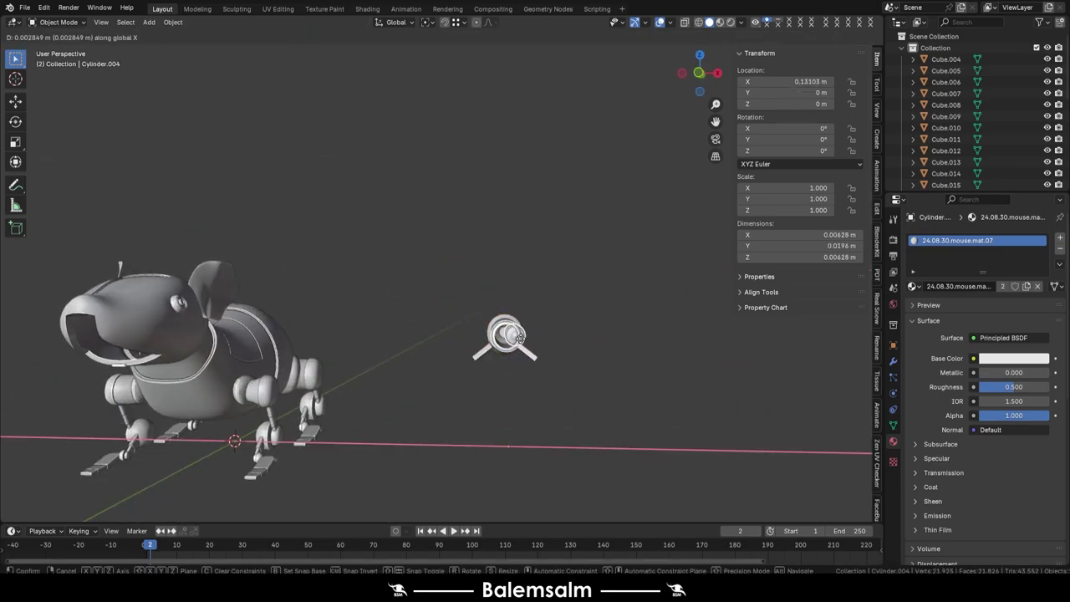
{"action": "middle_click_drag", "start_coordinate": [469, 318], "coordinate": [588, 344]}
{"action": "key", "text": "g"}
{"action": "key", "text": "x"}
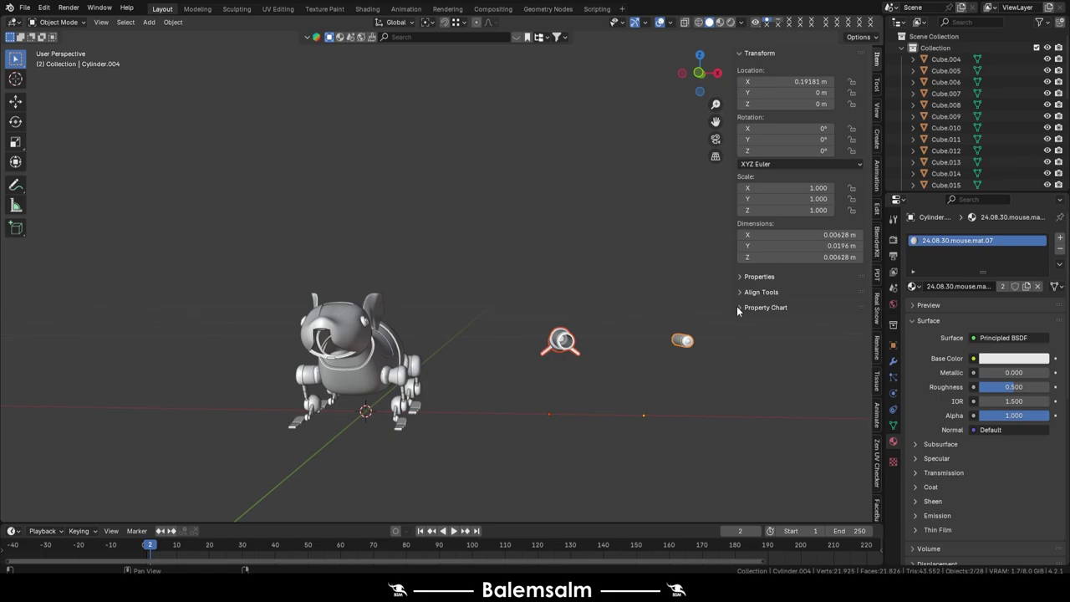
{"action": "left_click", "coordinate": [718, 345]}
{"action": "middle_click_drag", "start_coordinate": [853, 348], "coordinate": [611, 391]}
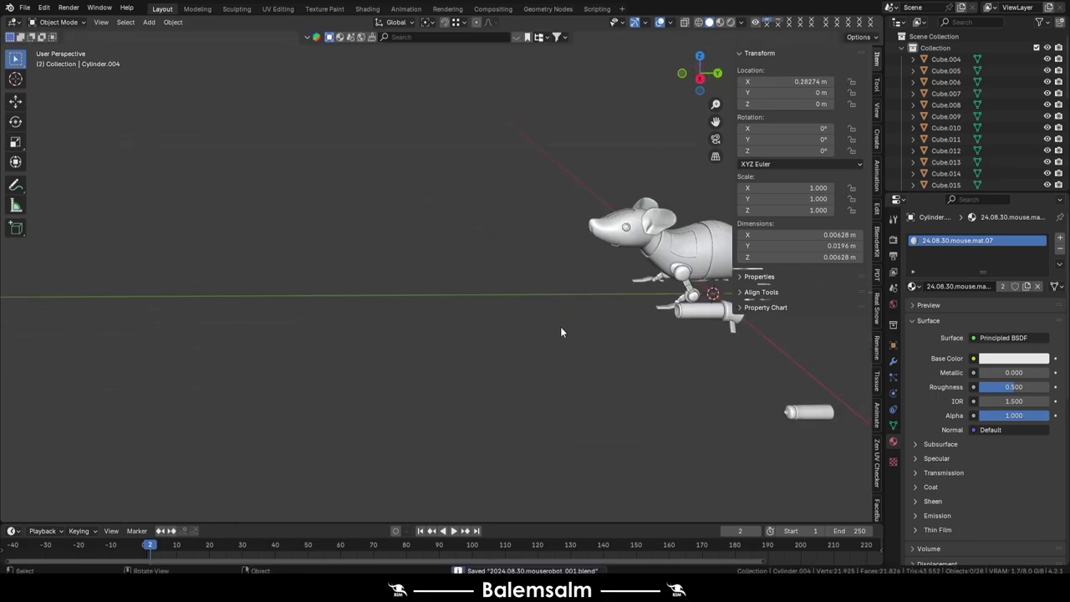
{"action": "middle_click_drag", "start_coordinate": [587, 309], "coordinate": [520, 321]}
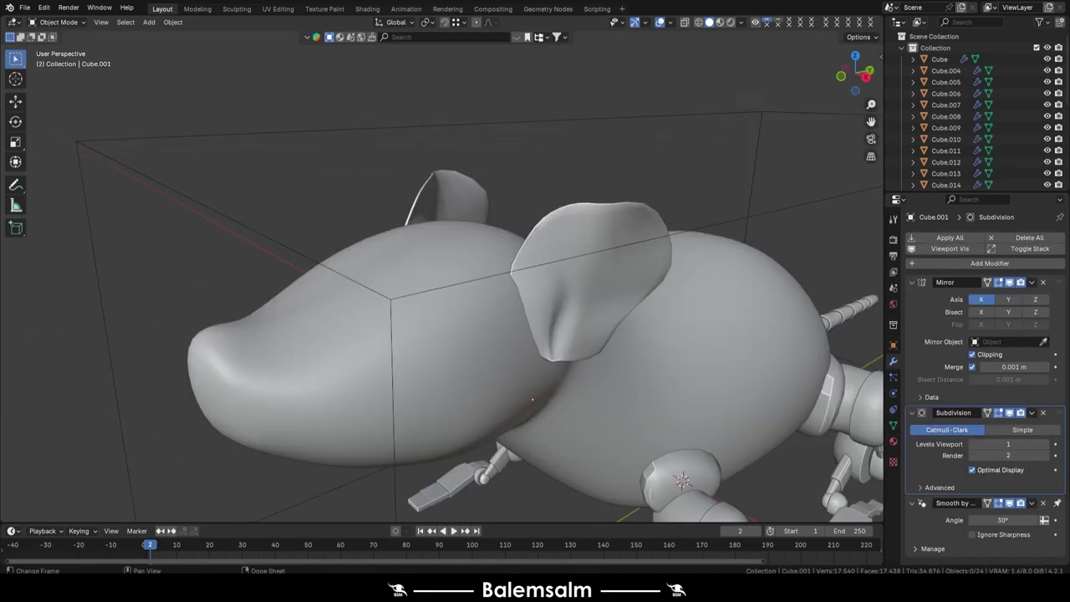
Delete the old eye sphere and add a new UV sphere
{"action": "scroll", "coordinate": [468, 284], "scroll_direction": "up", "scroll_amount": 8}
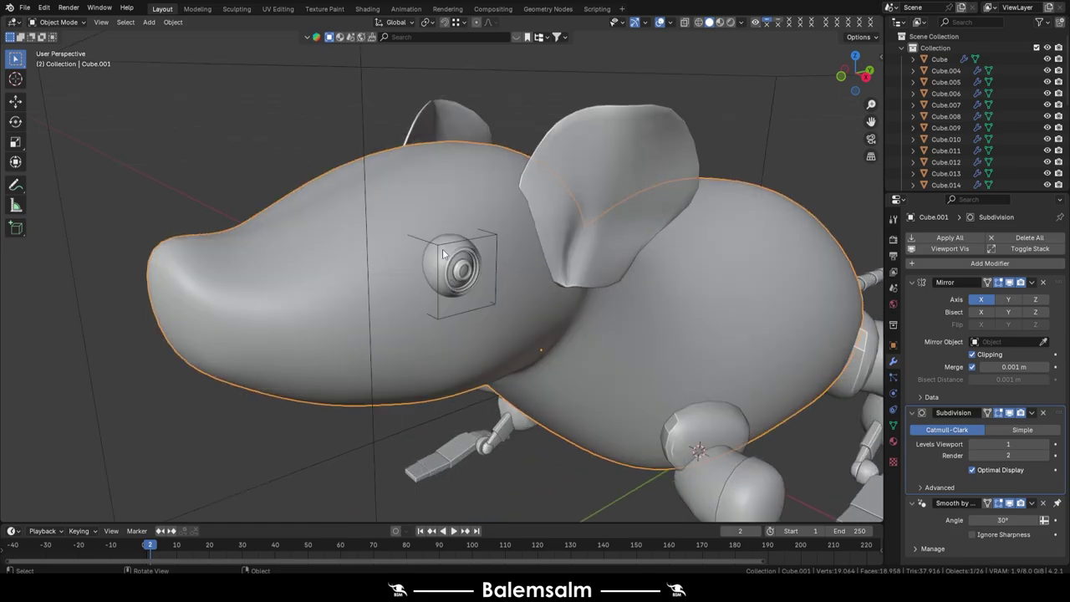
{"action": "left_click", "coordinate": [518, 221]}
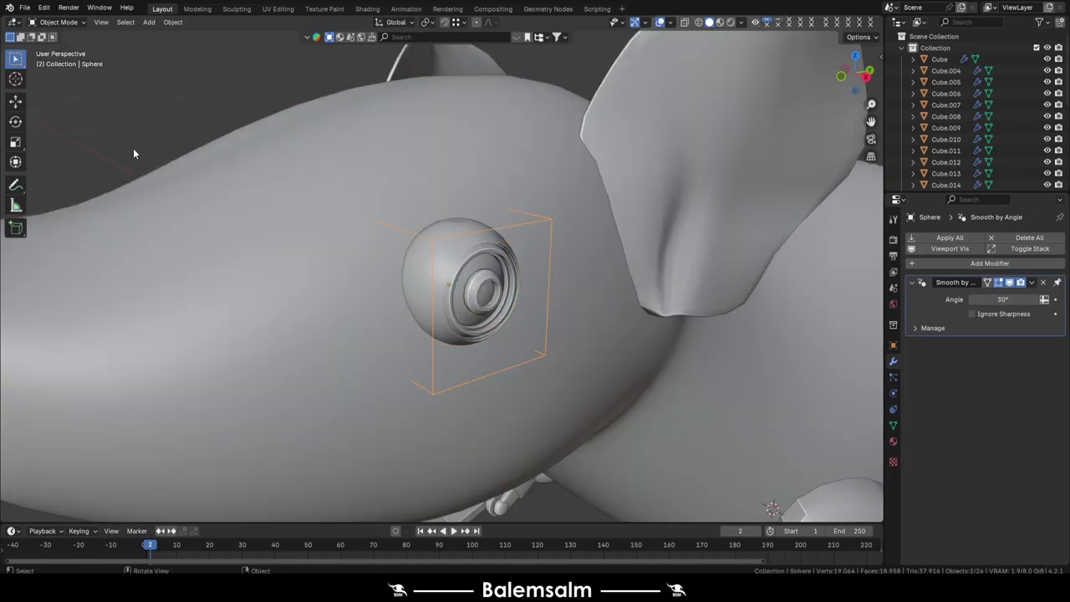
{"action": "left_click", "coordinate": [861, 405]}
{"action": "key", "text": "shift+a"}
{"action": "left_click", "coordinate": [522, 198]}
{"action": "scroll", "coordinate": [522, 250], "scroll_direction": "down", "scroll_amount": 5}
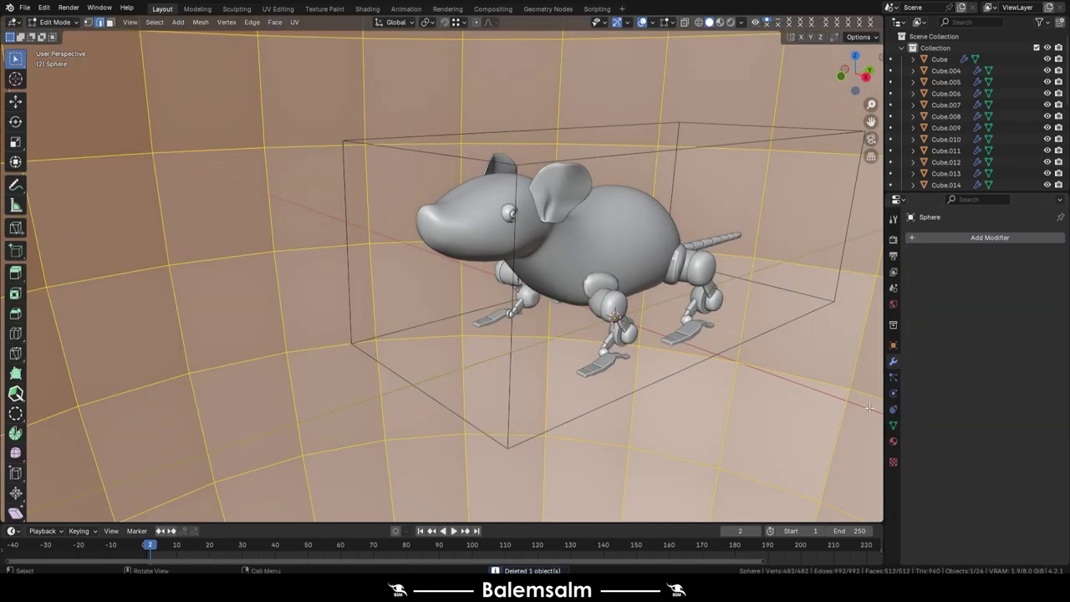
Scale the new sphere down to 0.301, checking it in Right Orthographic view
{"action": "key", "text": "Tab"}
{"action": "key", "text": "s"}
{"action": "left_click", "coordinate": [724, 426]}
{"action": "key", "text": "KP_3"}
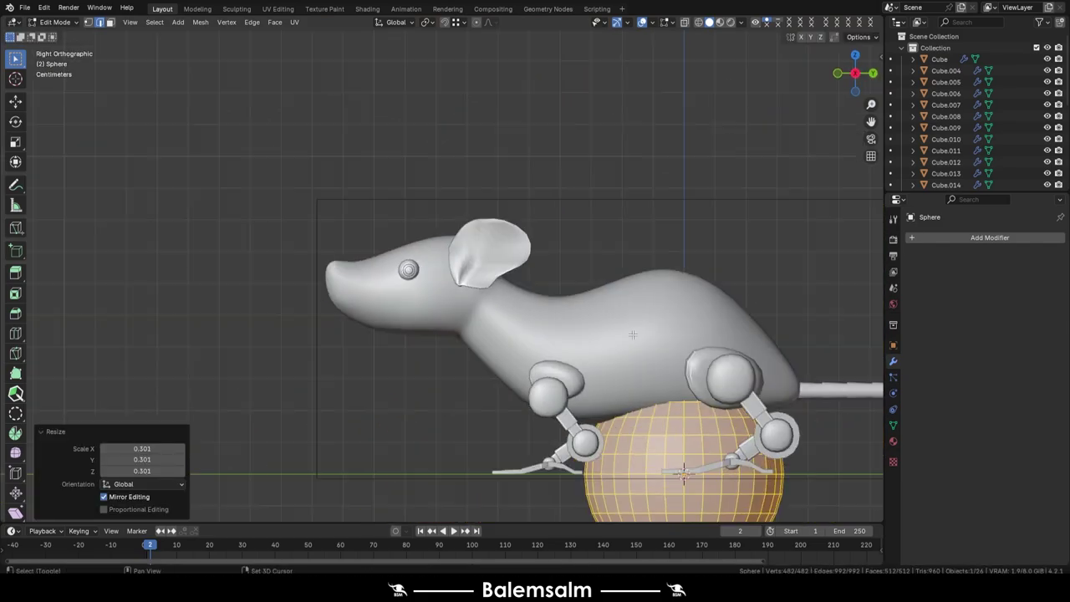
{"action": "key", "text": "s"}
{"action": "left_click", "coordinate": [743, 461]}
{"action": "key", "text": "g"}
Move the sphere onto the eye, 0.015918 m along X, then select the mouse body
{"action": "left_click", "coordinate": [519, 326]}
{"action": "key", "text": "KP_Decimal"}
{"action": "key", "text": "Tab"}
{"action": "key", "text": "g"}
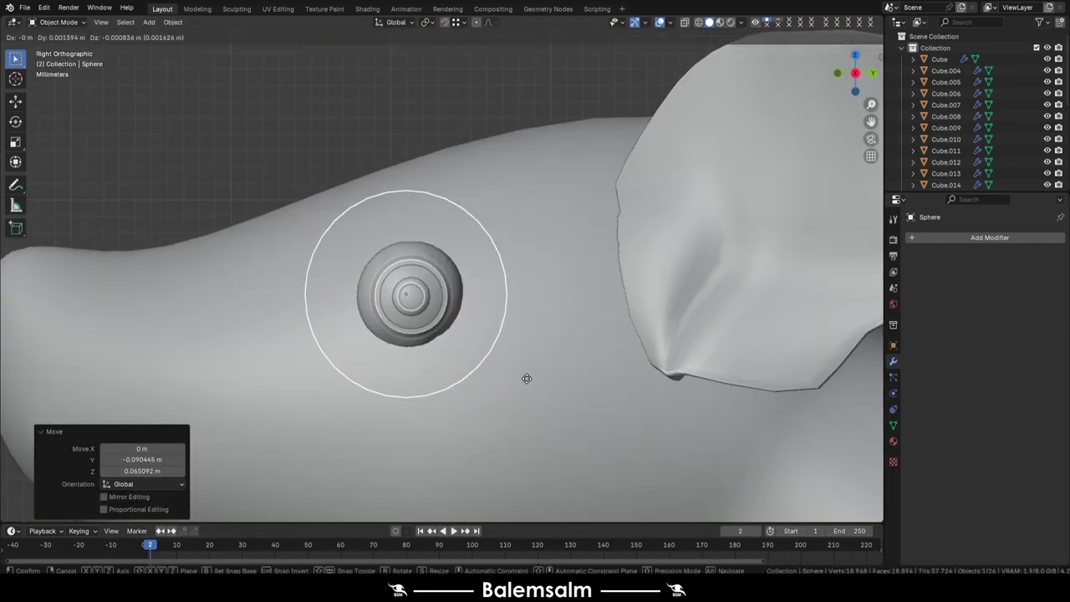
{"action": "scroll", "coordinate": [574, 370], "scroll_direction": "down", "scroll_amount": 2}
{"action": "middle_click_drag", "start_coordinate": [574, 370], "coordinate": [496, 375]}
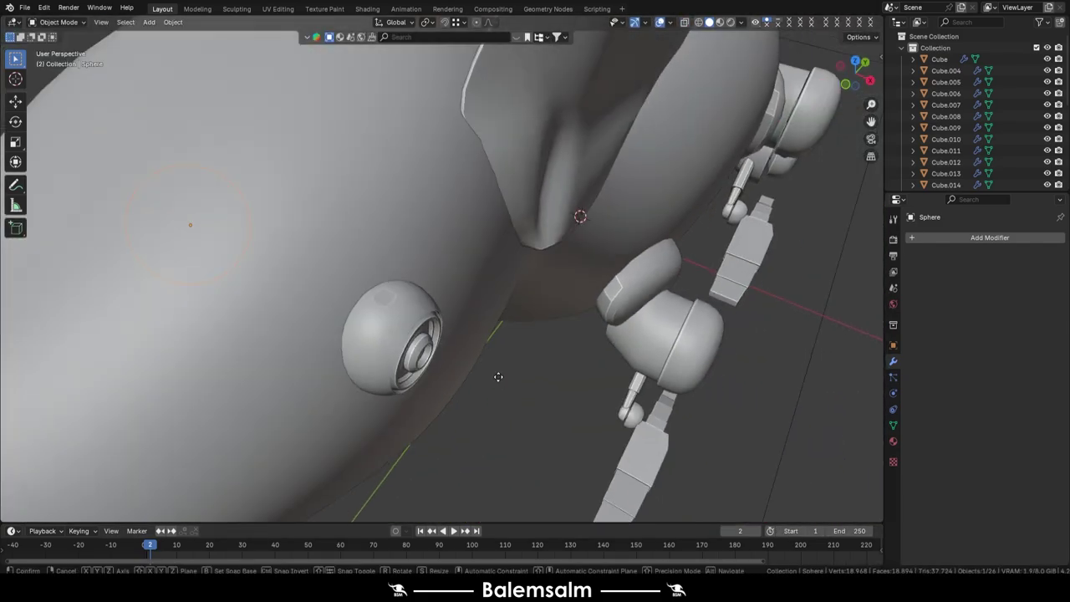
{"action": "key", "text": "x"}
{"action": "left_click", "coordinate": [704, 439]}
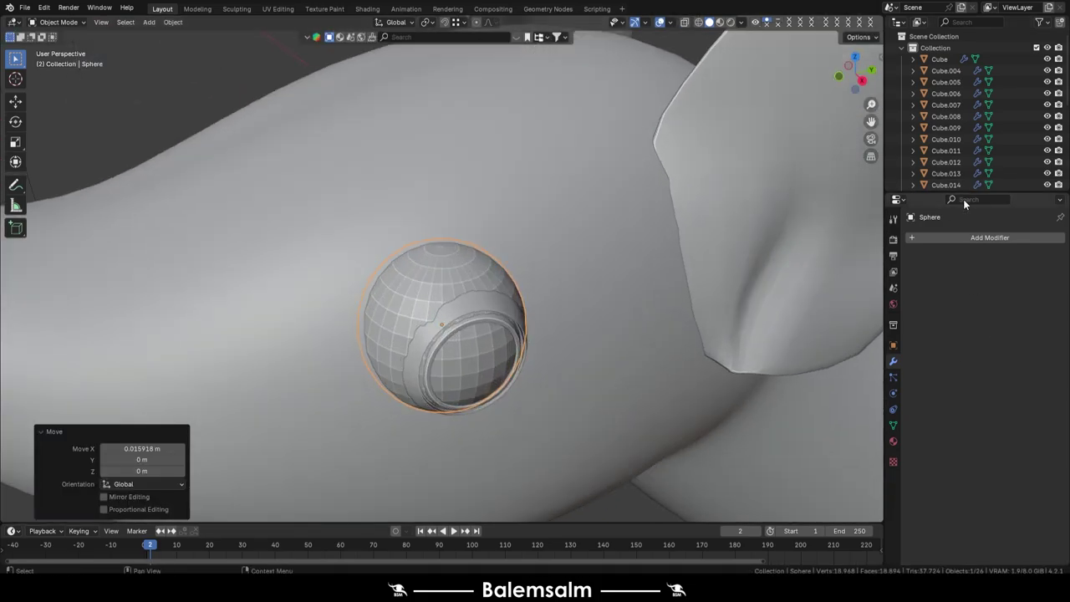
{"action": "left_click", "coordinate": [969, 263]}
{"action": "key", "text": "Escape"}
{"action": "mouse_move", "coordinate": [916, 262]}
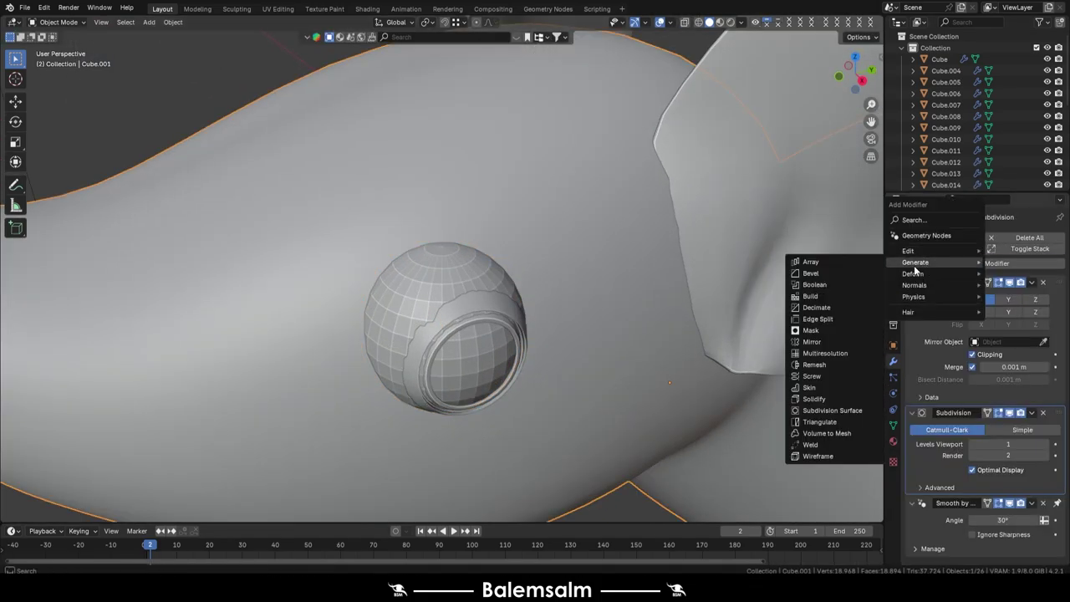
Add a Boolean modifier to the body and set the sphere cutter to display as Bounds
{"action": "left_click", "coordinate": [828, 284]}
{"action": "left_click", "coordinate": [400, 265]}
{"action": "left_click", "coordinate": [893, 344]}
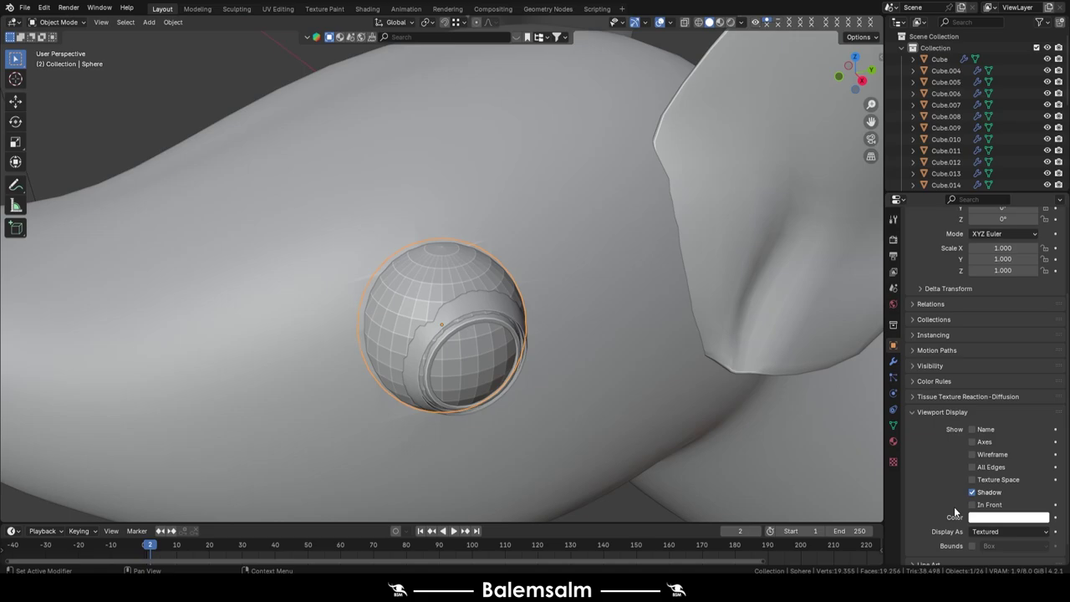
{"action": "scroll", "coordinate": [954, 506], "scroll_direction": "down", "scroll_amount": 1}
{"action": "left_click", "coordinate": [985, 521]}
Set the body's Boolean to Difference with the sphere to cut the eye socket
{"action": "mouse_move", "coordinate": [242, 64]}
{"action": "middle_mouse_down"}
{"action": "mouse_move", "coordinate": [611, 316]}
{"action": "mouse_move", "coordinate": [521, 352]}
{"action": "middle_mouse_up"}
{"action": "left_click", "coordinate": [611, 315]}
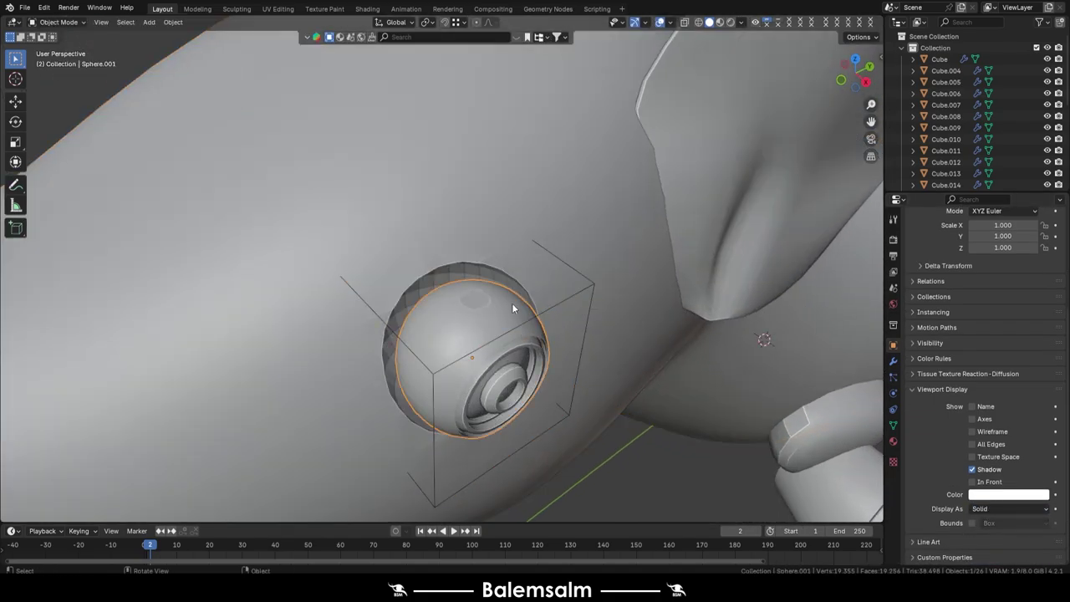
{"action": "left_click", "coordinate": [560, 305]}
{"action": "left_click", "coordinate": [893, 361]}
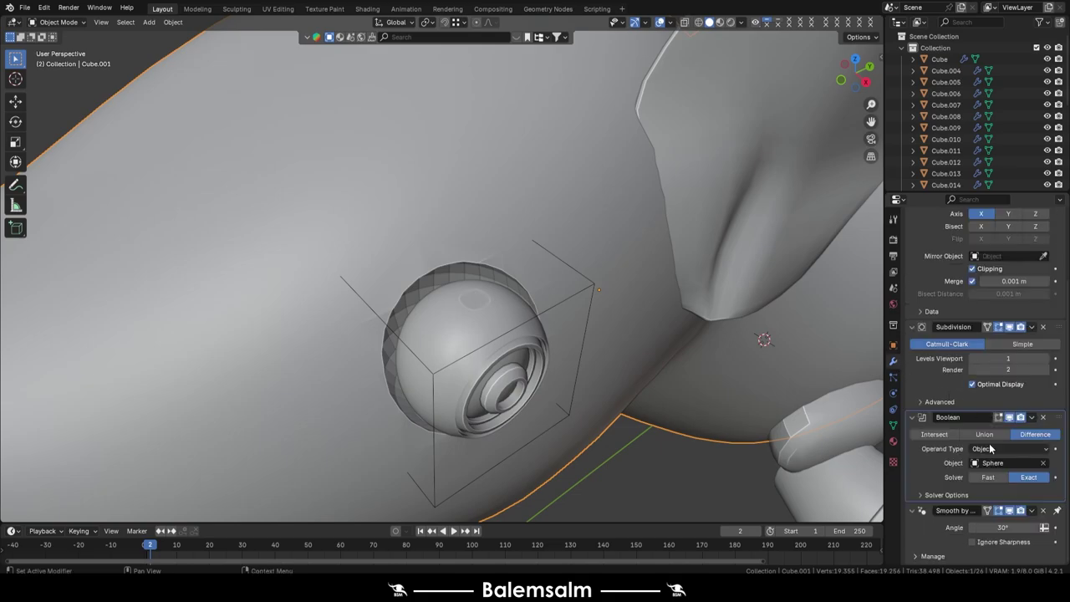
{"action": "left_click", "coordinate": [958, 436]}
{"action": "left_click", "coordinate": [1033, 435]}
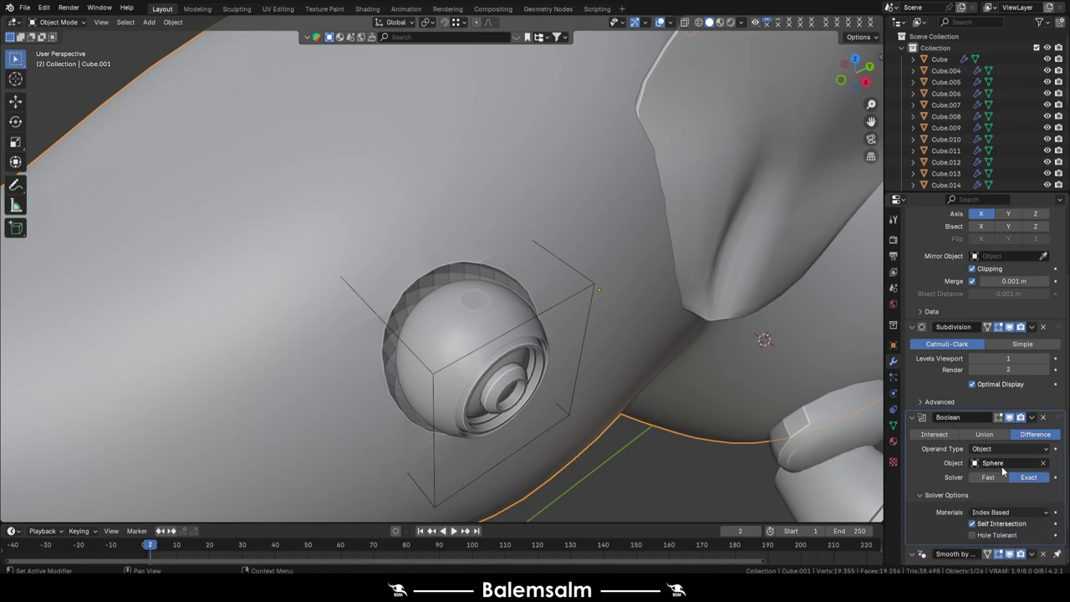
Move the Boolean above Subdivision and back below it, then inspect the socket
{"action": "scroll", "coordinate": [947, 512], "scroll_direction": "up", "scroll_amount": 5}
{"action": "scroll", "coordinate": [560, 296], "scroll_direction": "down", "scroll_amount": 4}
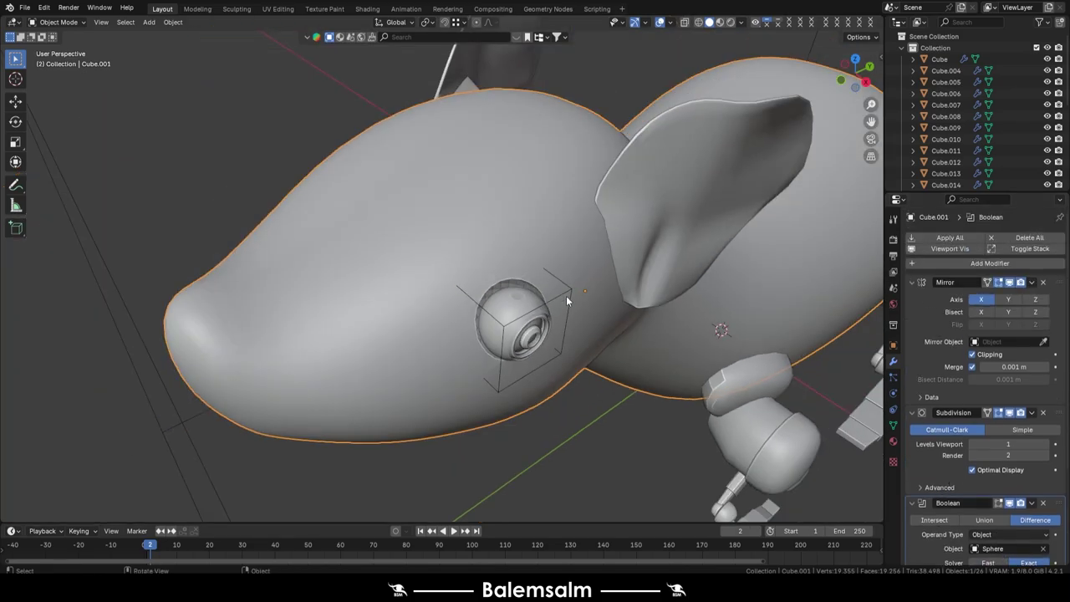
{"action": "left_click_drag", "start_coordinate": [1064, 504], "coordinate": [1051, 272]}
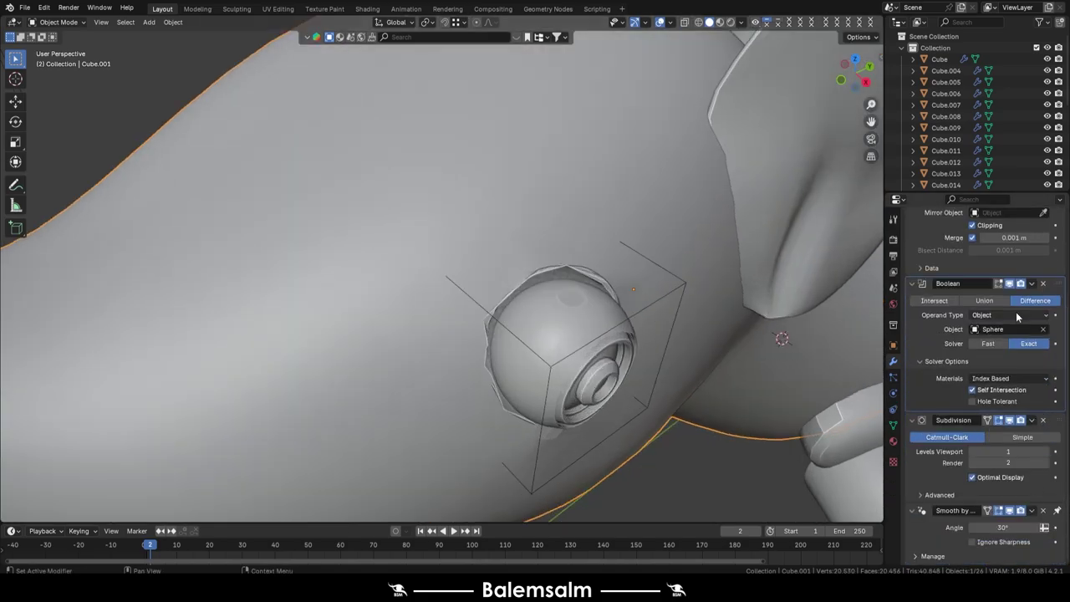
{"action": "left_click_drag", "start_coordinate": [1058, 284], "coordinate": [1057, 376]}
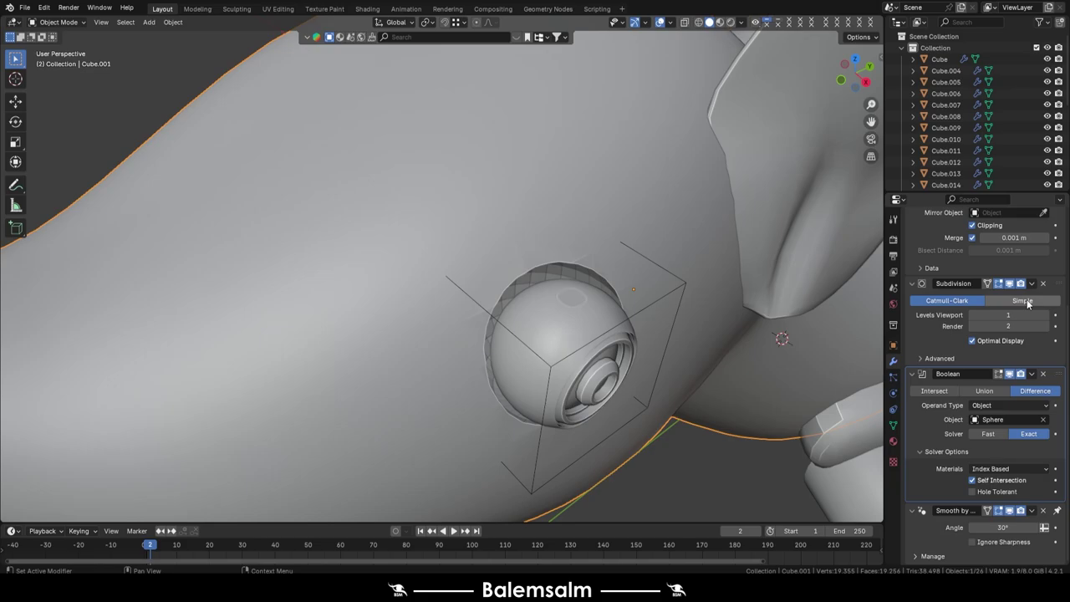
{"action": "scroll", "coordinate": [484, 342], "scroll_direction": "down", "scroll_amount": 5}
{"action": "mouse_move", "coordinate": [485, 342]}
{"action": "middle_mouse_down"}
{"action": "mouse_move", "coordinate": [386, 240]}
{"action": "mouse_move", "coordinate": [780, 305]}
{"action": "mouse_move", "coordinate": [707, 318]}
{"action": "mouse_move", "coordinate": [837, 276]}
{"action": "middle_mouse_up"}
{"action": "scroll", "coordinate": [966, 239], "scroll_direction": "up", "scroll_amount": 5}
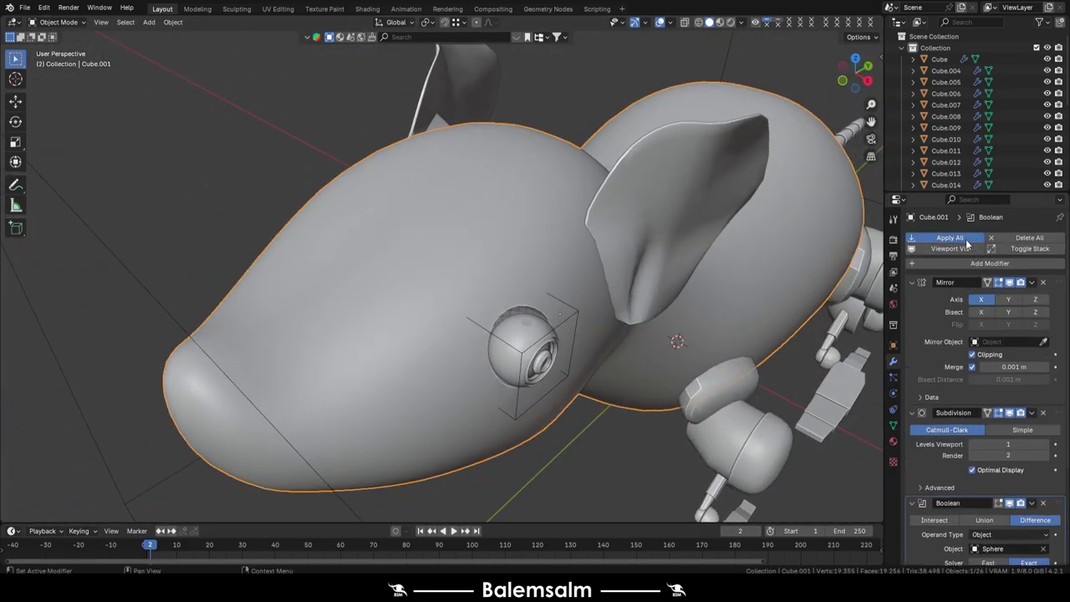
{"action": "mouse_move", "coordinate": [576, 347]}
{"action": "middle_mouse_down"}
{"action": "mouse_move", "coordinate": [566, 316]}
{"action": "mouse_move", "coordinate": [433, 295]}
{"action": "middle_mouse_up"}
{"action": "key", "text": "ctrl+z"}
{"action": "scroll", "coordinate": [565, 316], "scroll_direction": "up", "scroll_amount": 3}
Nudge the sphere cutter into place from the right view, then delete it
{"action": "left_click", "coordinate": [452, 317]}
{"action": "key", "text": "grave"}
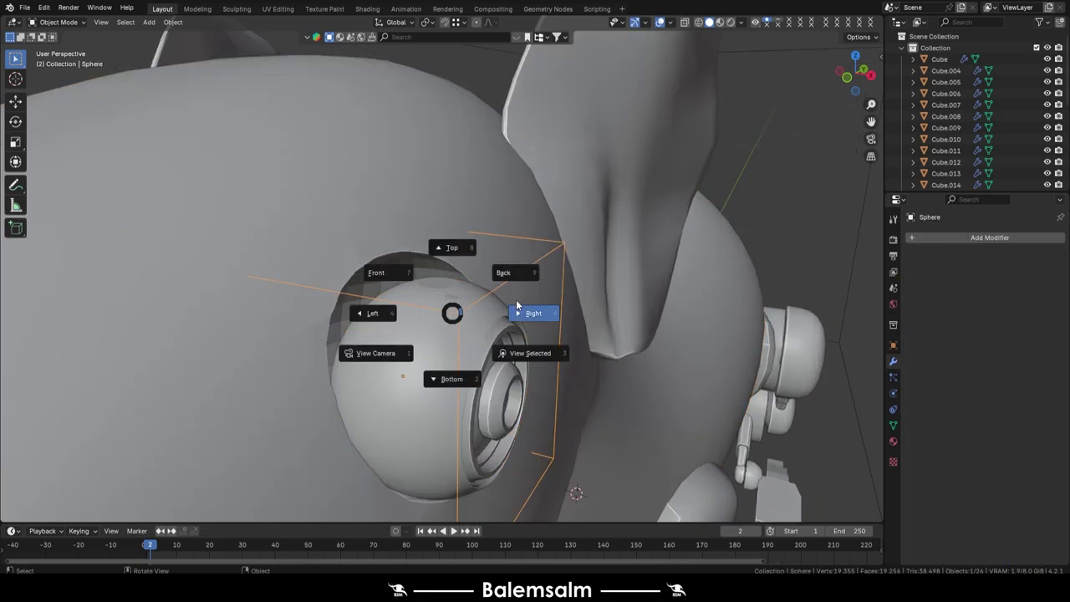
{"action": "left_click", "coordinate": [527, 311]}
{"action": "key", "text": "g"}
{"action": "left_click", "coordinate": [520, 359]}
{"action": "scroll", "coordinate": [518, 352], "scroll_direction": "down", "scroll_amount": 3}
{"action": "key", "text": "z"}
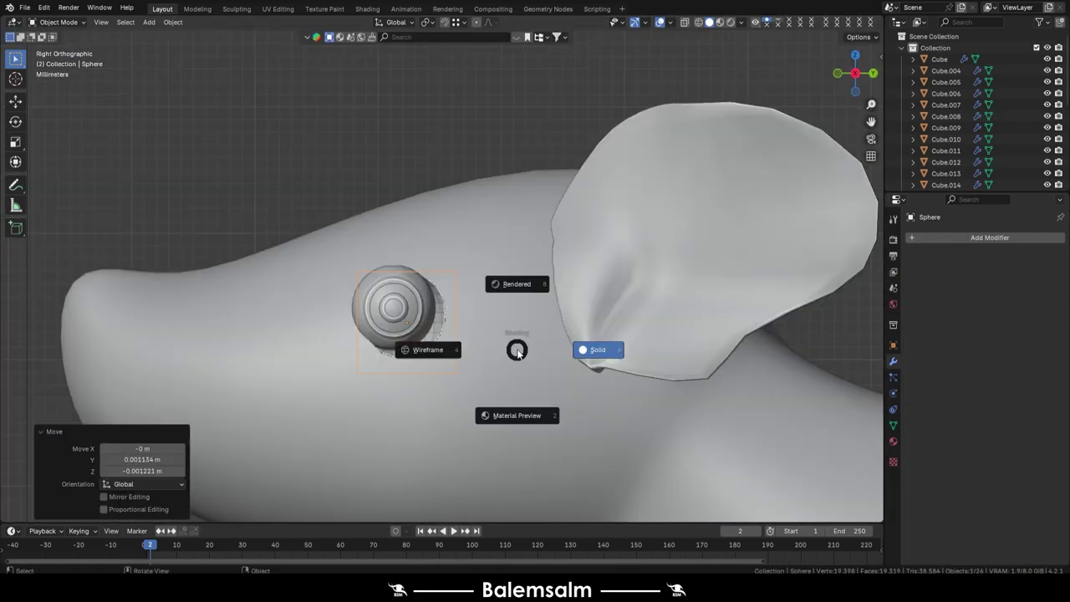
{"action": "key", "text": "Delete"}
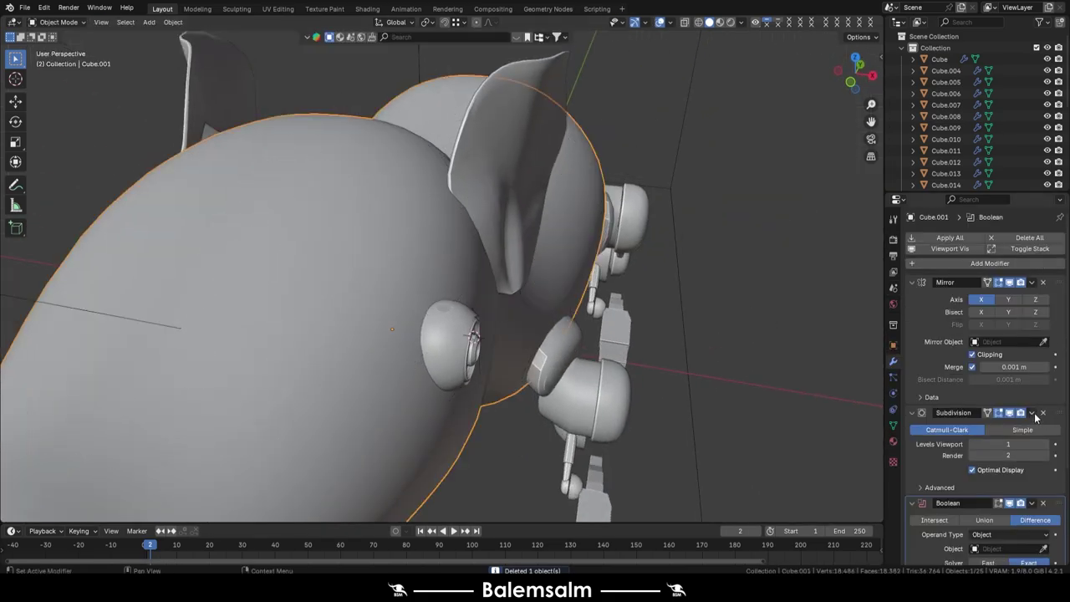
Apply the body's subdivision and round the faces around the eye into a circle
{"action": "key", "text": "ctrl+a"}
{"action": "key", "text": "Tab"}
{"action": "middle_click_drag", "start_coordinate": [502, 335], "coordinate": [445, 229]}
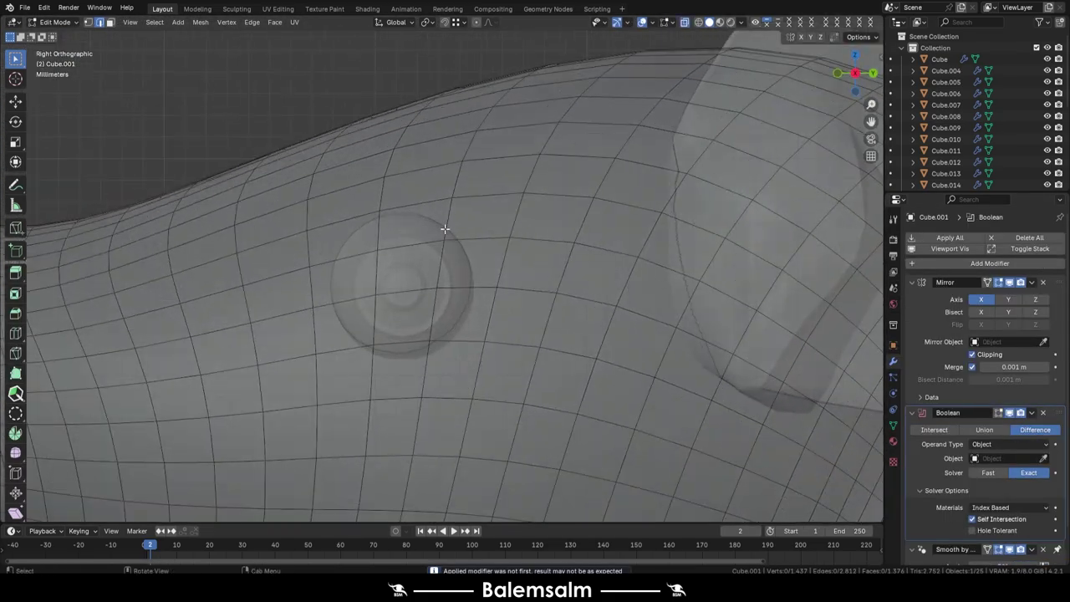
{"action": "key", "text": "3"}
{"action": "key", "text": "alt+z"}
{"action": "left_click_drag", "start_coordinate": [467, 224], "coordinate": [343, 316]}
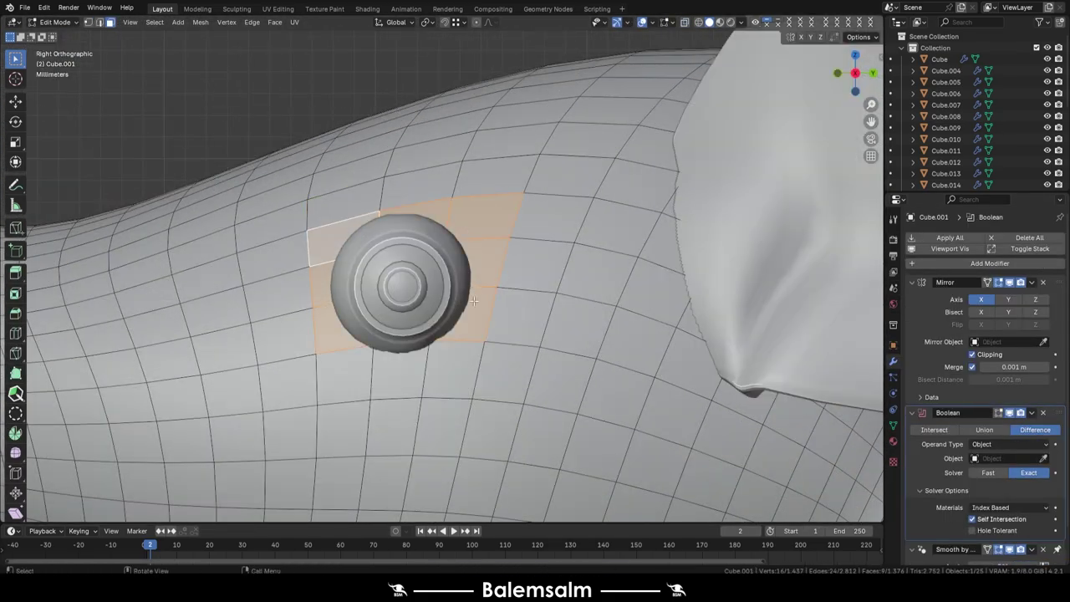
{"action": "right_click", "coordinate": [483, 244]}
{"action": "left_click", "coordinate": [535, 242]}
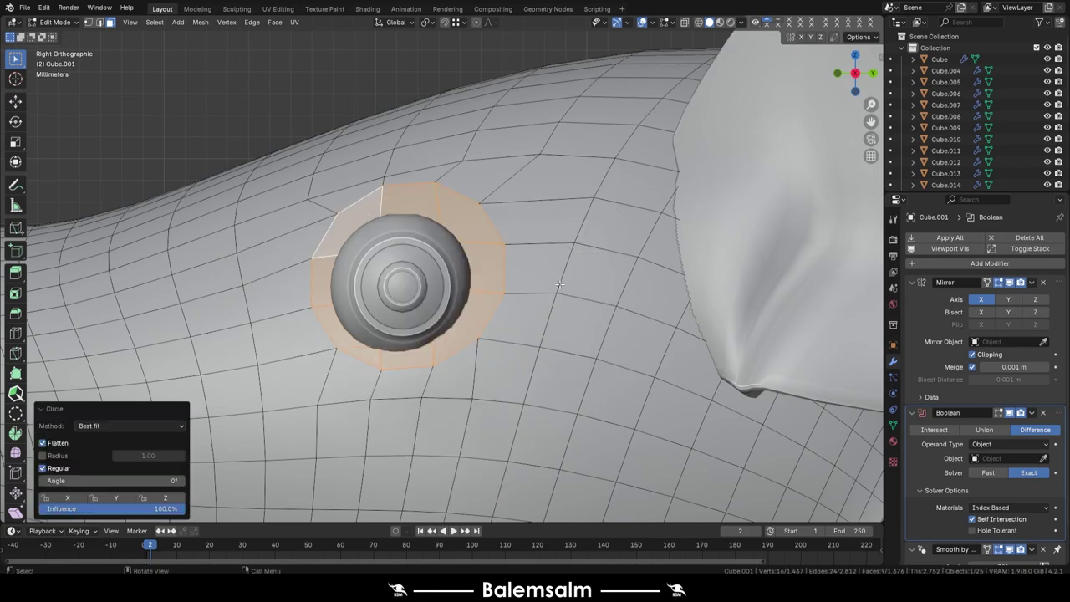
{"action": "left_click", "coordinate": [525, 316]}
Extrude the socket faces inward into the body and scale the inner faces down
{"action": "key", "text": "g"}
{"action": "right_click", "coordinate": [510, 314]}
{"action": "key", "text": "KP_7"}
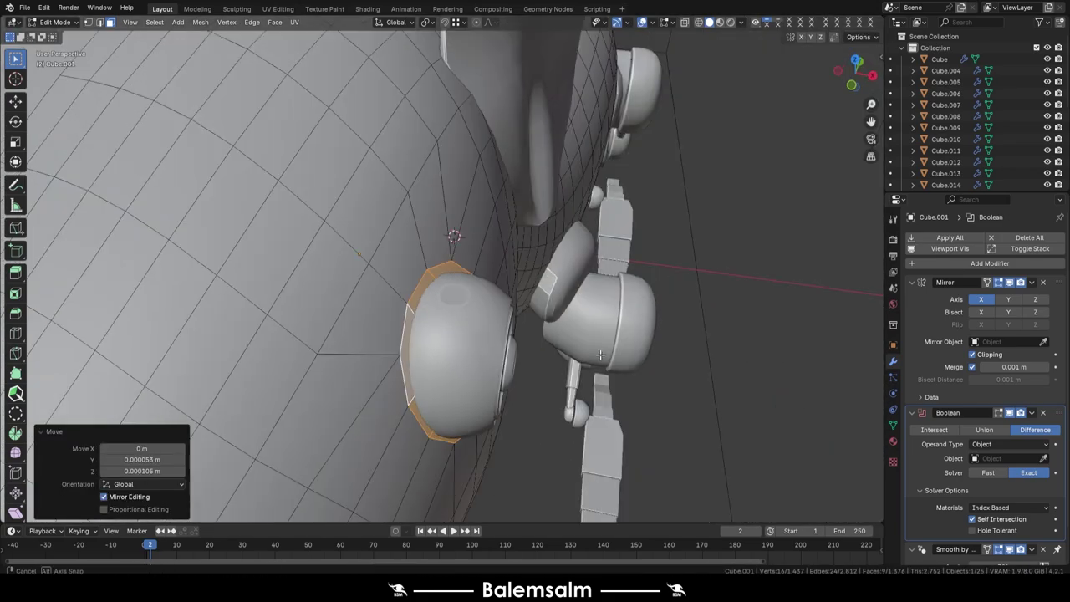
{"action": "key", "text": "e"}
{"action": "left_click", "coordinate": [567, 298]}
{"action": "key", "text": "alt+z"}
{"action": "key", "text": "s"}
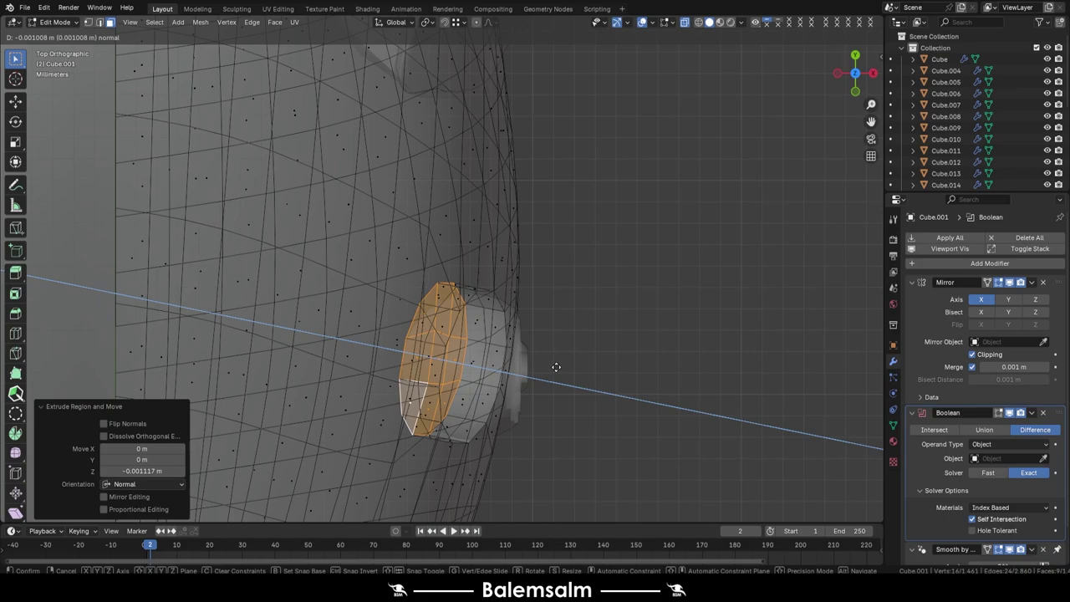
{"action": "left_click", "coordinate": [428, 349]}
{"action": "key", "text": "alt+z"}
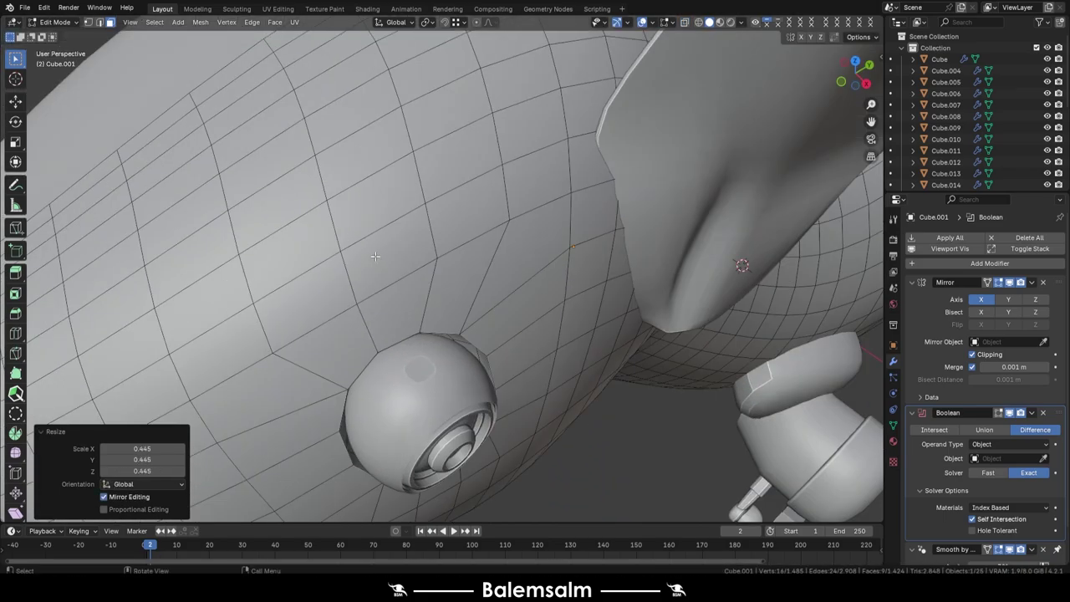
Bevel the socket rim with five segments, then undo it and start a thinner bevel
{"action": "middle_click_drag", "start_coordinate": [427, 349], "coordinate": [438, 265]}
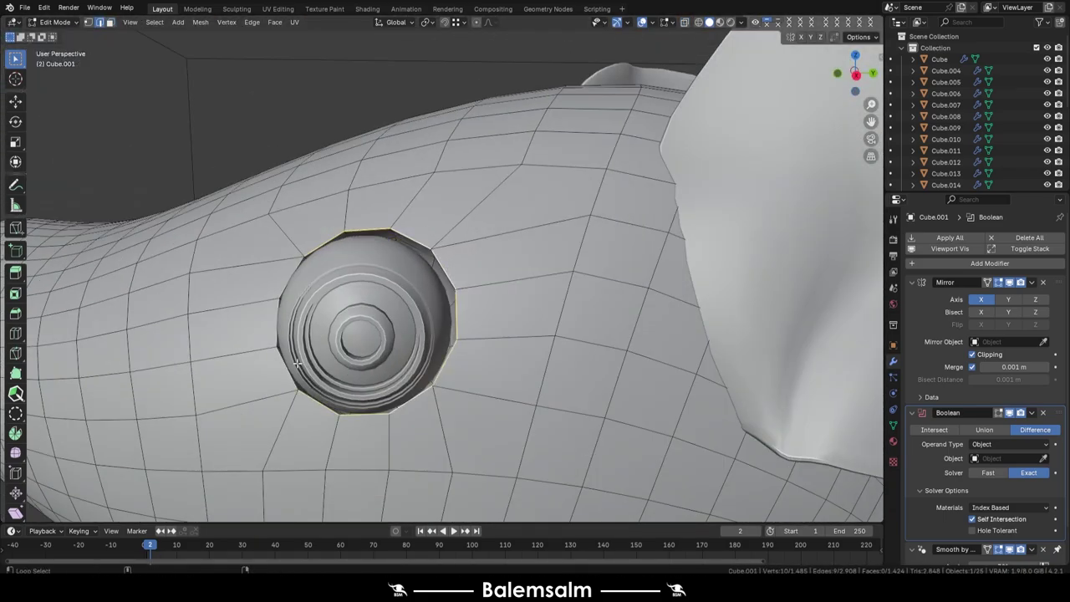
{"action": "scroll", "coordinate": [551, 374], "scroll_direction": "up", "scroll_amount": 2}
{"action": "left_click", "coordinate": [553, 377]}
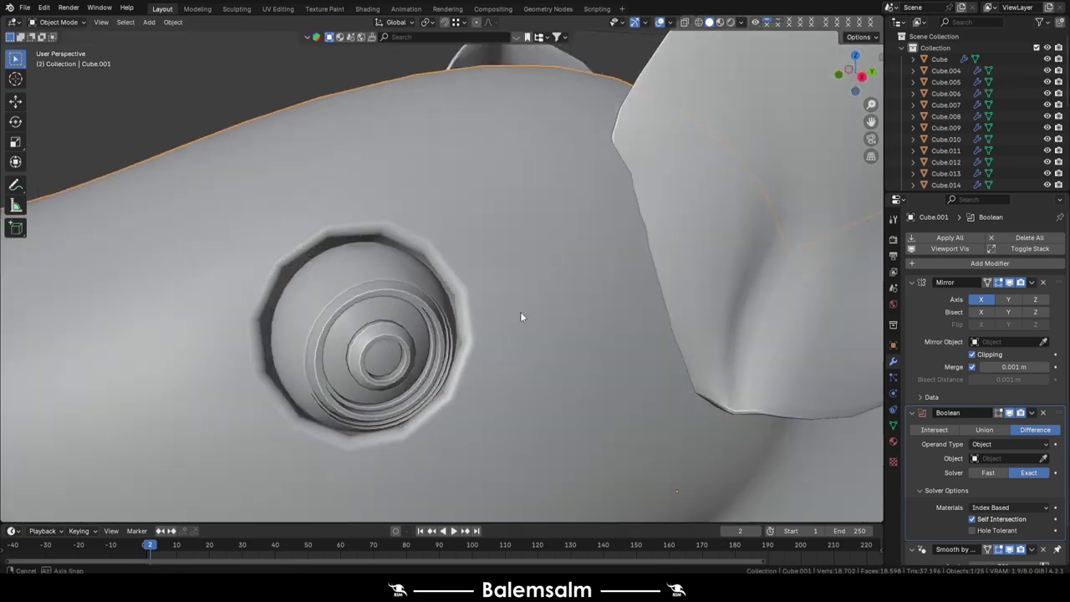
{"action": "middle_click_drag", "start_coordinate": [520, 311], "coordinate": [518, 263]}
{"action": "scroll", "coordinate": [484, 252], "scroll_direction": "up", "scroll_amount": 3}
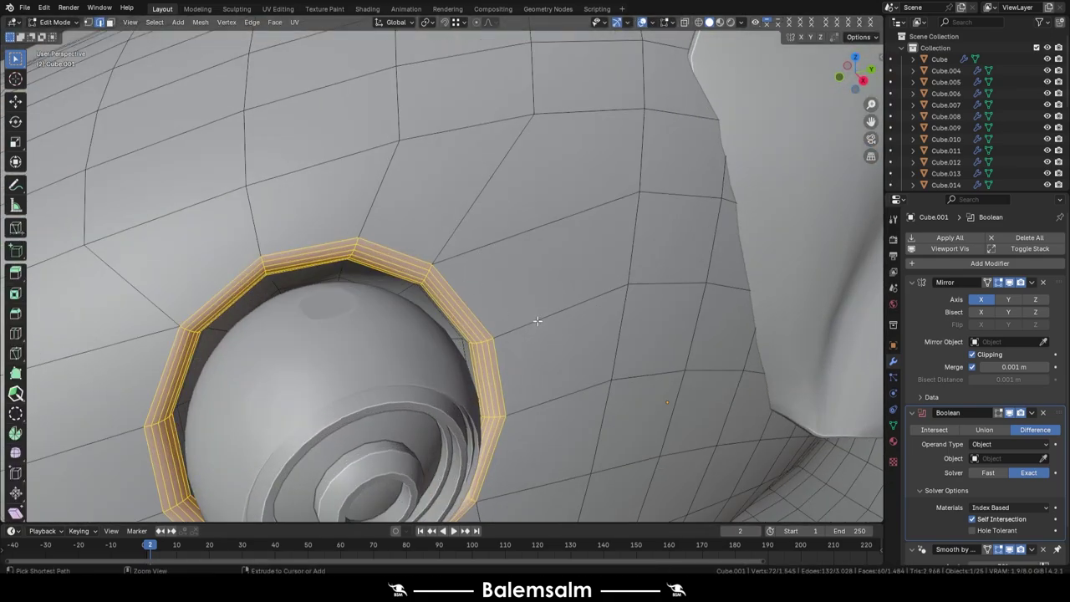
{"action": "key", "text": "ctrl+z"}
{"action": "key", "text": "ctrl+b"}
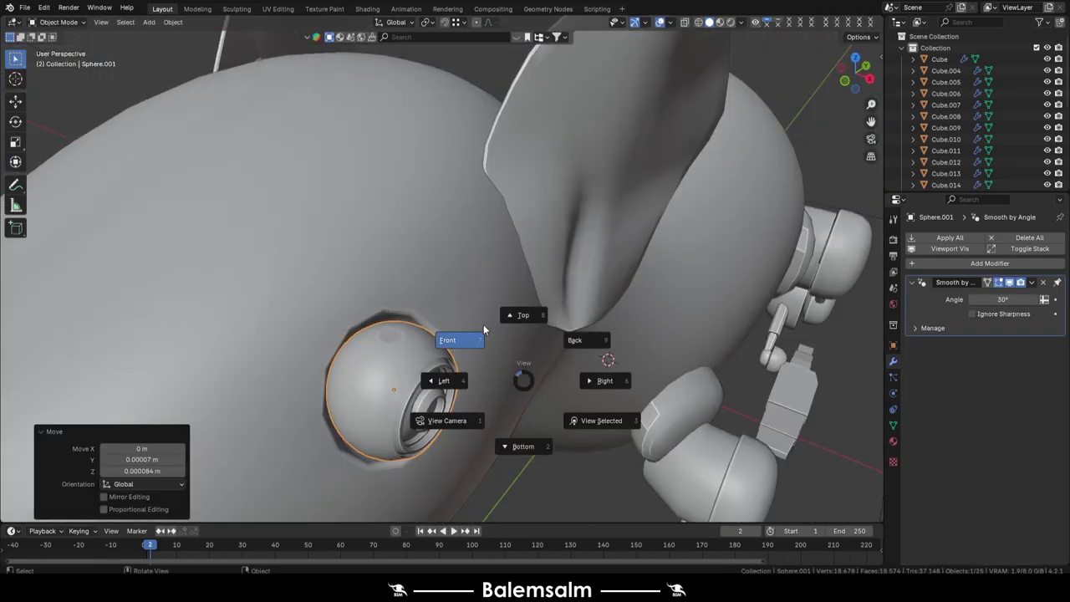
Rotate the eye from the front view so it sits in its socket
{"action": "left_click", "coordinate": [483, 330]}
{"action": "key", "text": "r"}
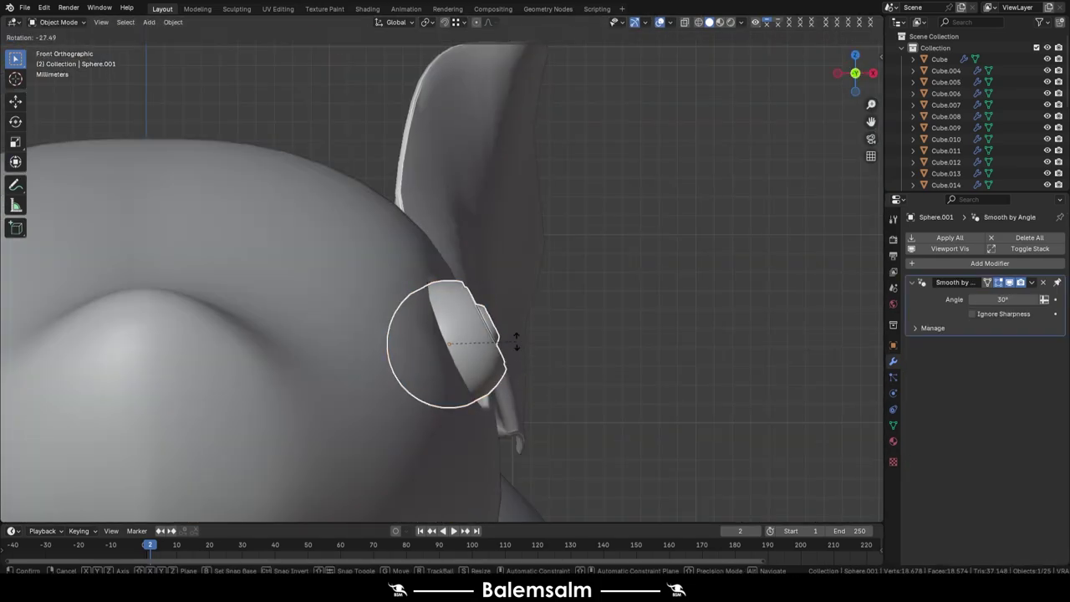
{"action": "left_click", "coordinate": [516, 342]}
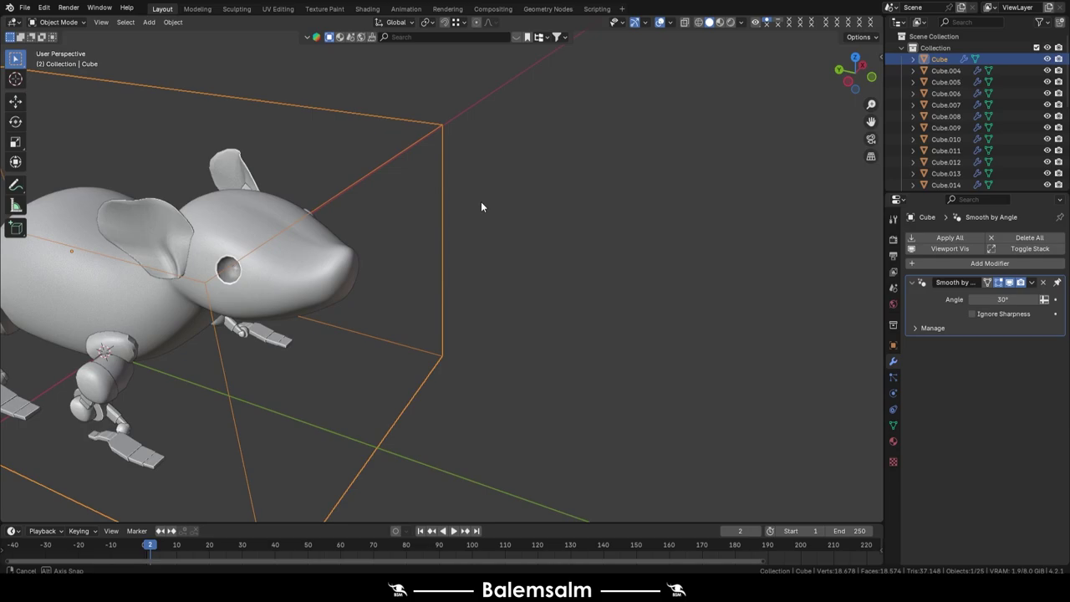
Mirror the eye across Cube.001 with a Mirror modifier and save the file
{"action": "middle_click_drag", "start_coordinate": [480, 206], "coordinate": [427, 290]}
{"action": "mouse_move", "coordinate": [886, 264]}
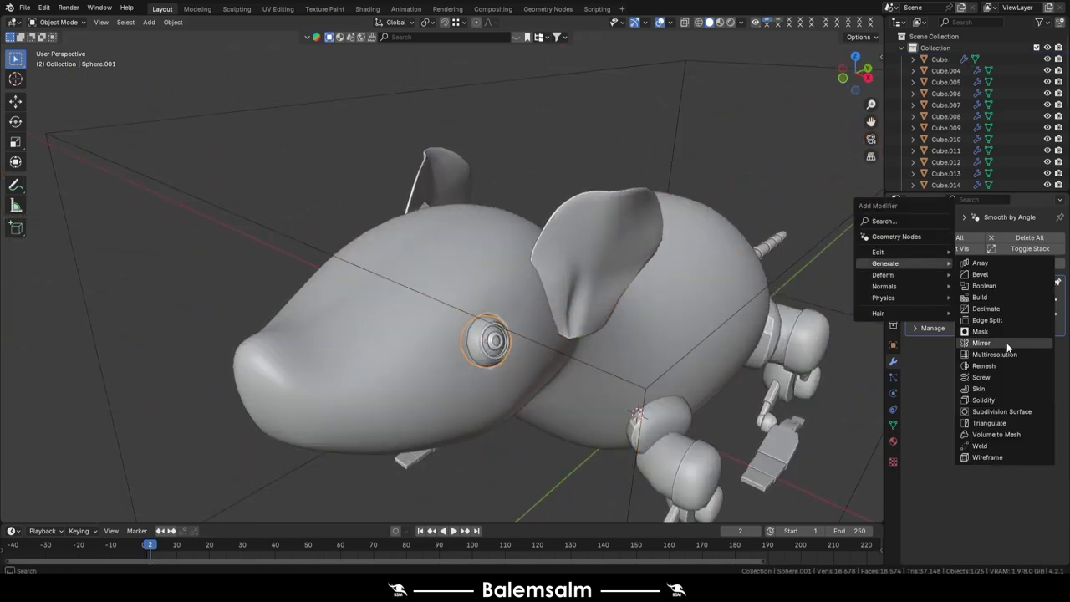
{"action": "left_click", "coordinate": [1006, 343]}
{"action": "left_click", "coordinate": [532, 266]}
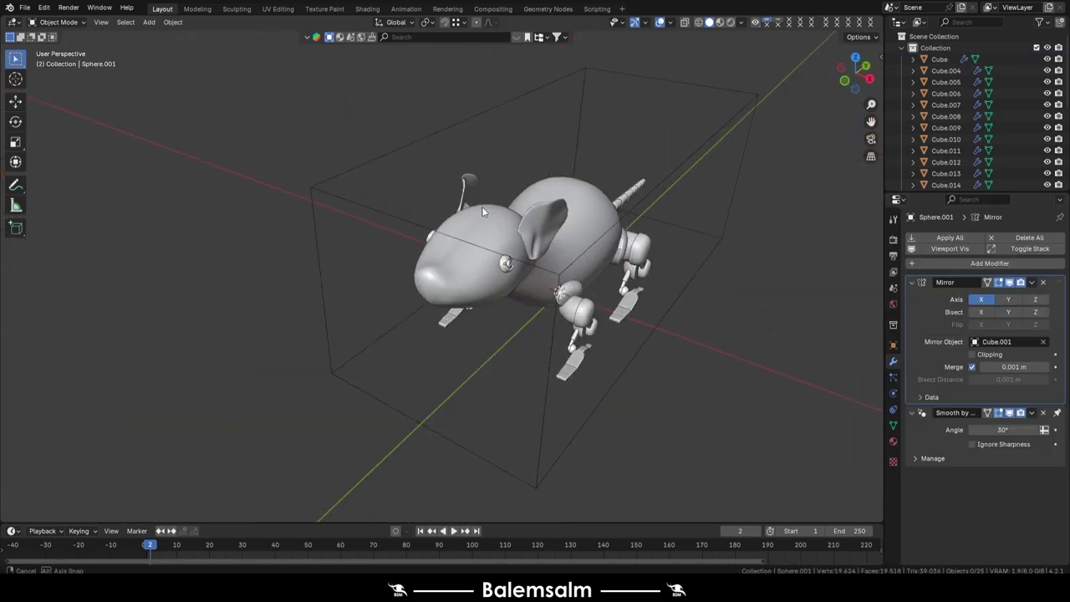
{"action": "key", "text": "ctrl+s"}
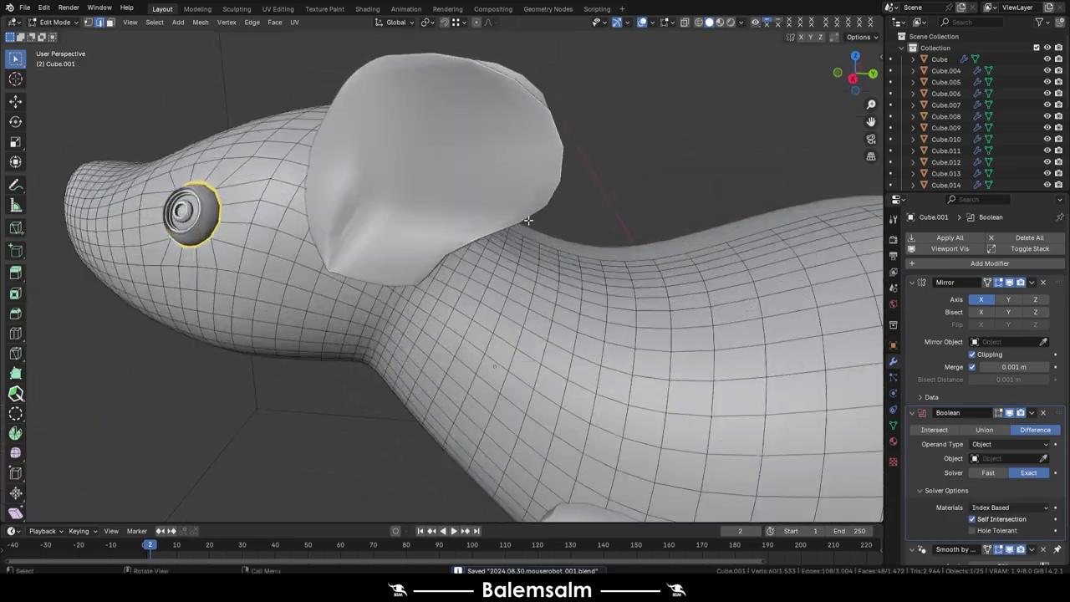
Extrude the neck face loop, shrink it inward with Alt+S and inset it into a groove
{"action": "left_click", "coordinate": [454, 268], "text": "alt"}
{"action": "left_click", "coordinate": [426, 272], "text": "alt"}
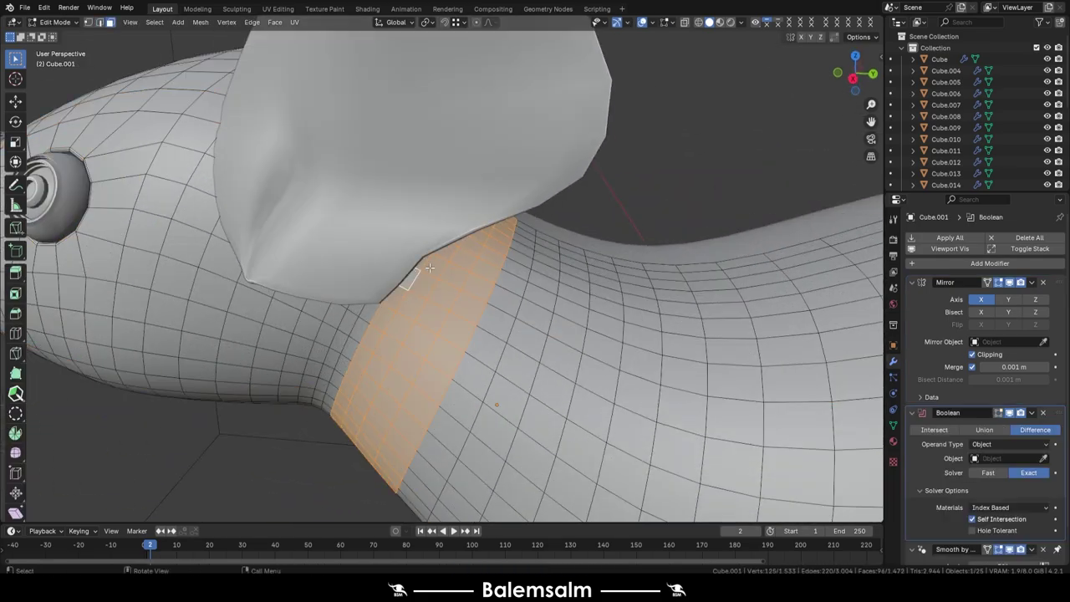
{"action": "middle_click_drag", "start_coordinate": [427, 272], "coordinate": [455, 251]}
{"action": "key", "text": "e"}
{"action": "key", "text": "Escape"}
{"action": "key", "text": "alt+s"}
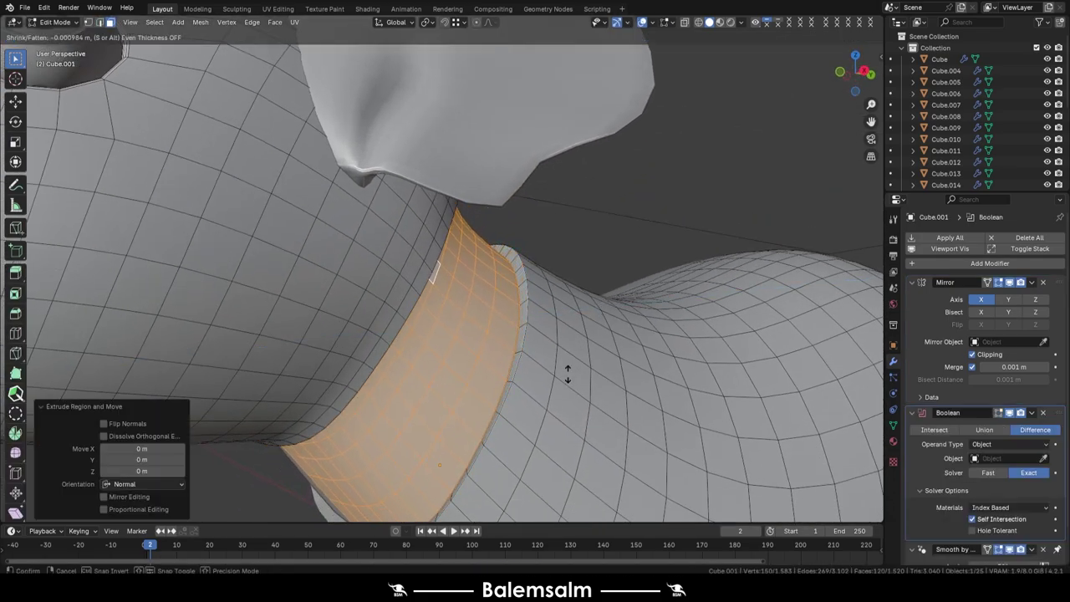
{"action": "left_click", "coordinate": [568, 374]}
{"action": "middle_click_drag", "start_coordinate": [573, 327], "coordinate": [630, 408]}
{"action": "key", "text": "i"}
{"action": "left_click", "coordinate": [464, 271]}
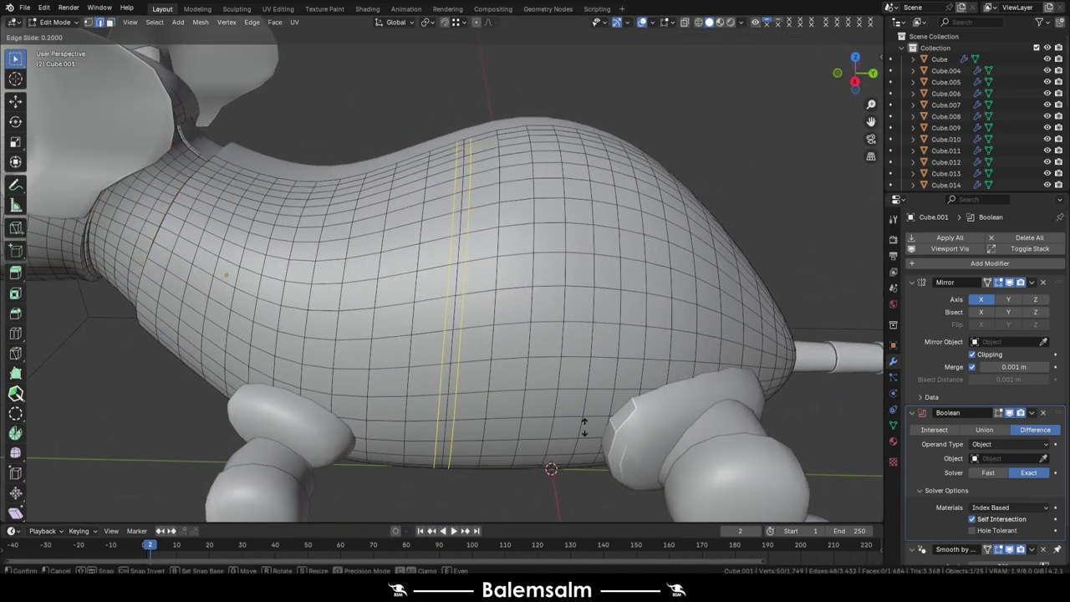
Extrude the mid-body face loop and push it inward into a second recessed band
{"action": "left_click", "coordinate": [584, 426]}
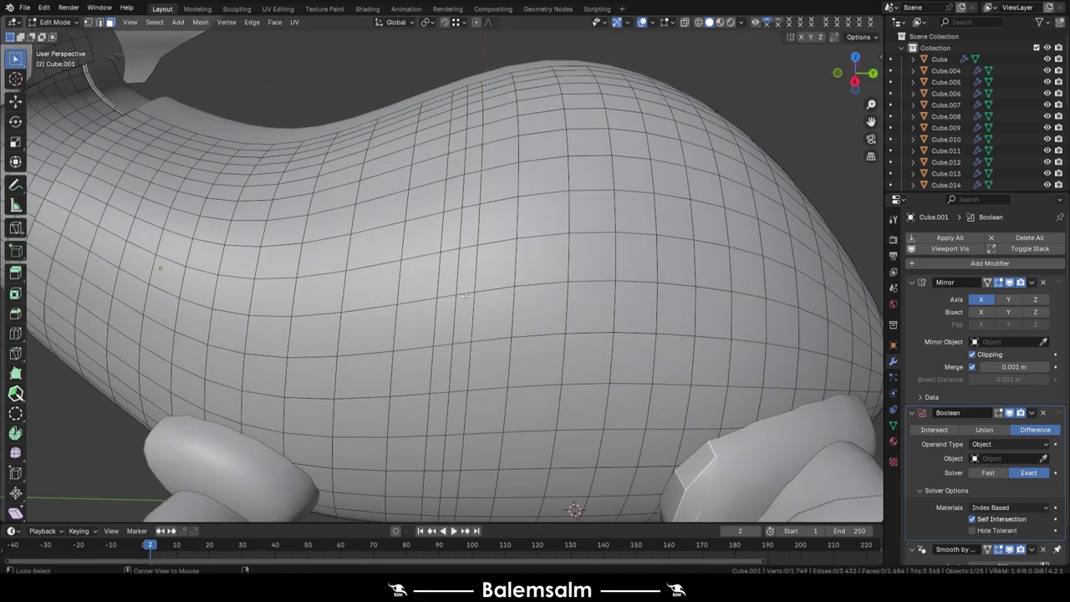
{"action": "left_click", "coordinate": [456, 251], "text": "alt"}
{"action": "key", "text": "e"}
{"action": "key", "text": "alt+s"}
{"action": "left_click", "coordinate": [456, 251]}
{"action": "mouse_move", "coordinate": [456, 251]}
{"action": "middle_mouse_down"}
{"action": "mouse_move", "coordinate": [612, 290]}
{"action": "mouse_move", "coordinate": [633, 362]}
{"action": "middle_mouse_up"}
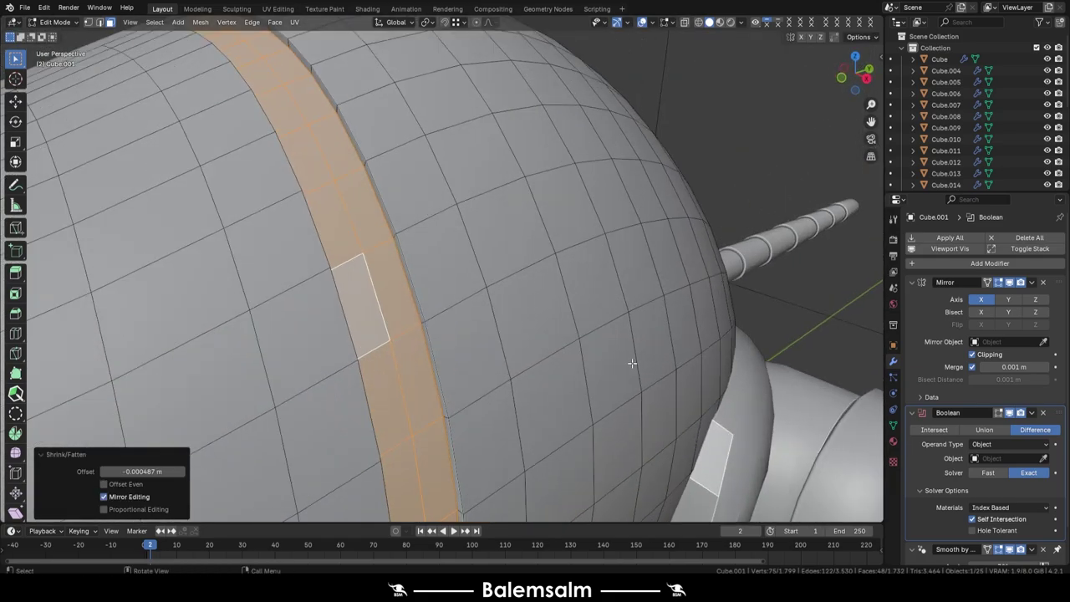
{"action": "key", "text": "Escape"}
{"action": "key", "text": "ctrl+z"}
{"action": "left_click", "coordinate": [488, 316]}
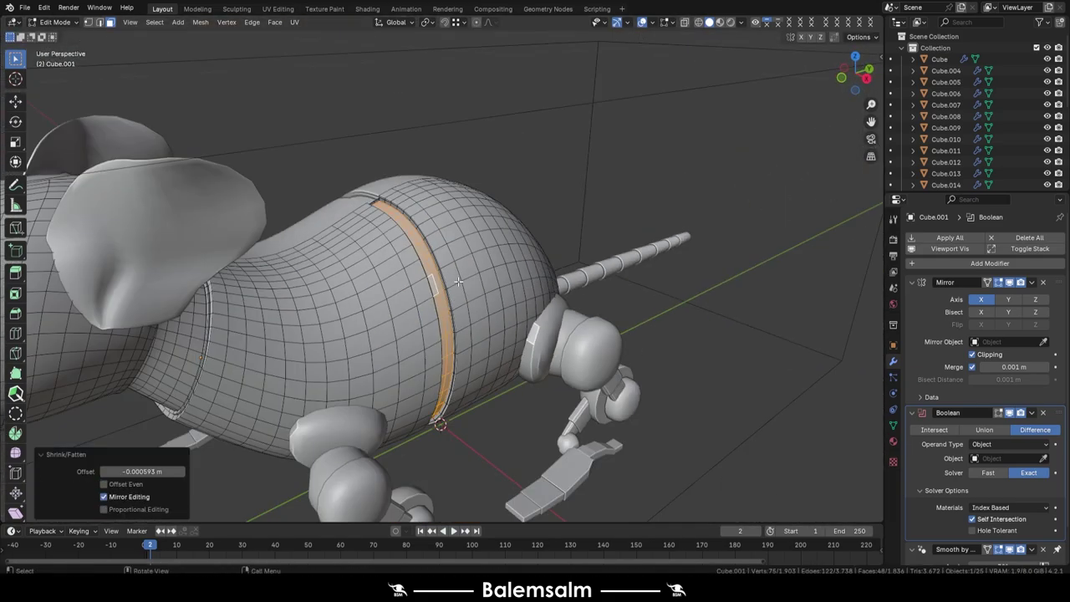
{"action": "mouse_move", "coordinate": [488, 316]}
{"action": "middle_mouse_down"}
{"action": "mouse_move", "coordinate": [452, 294]}
{"action": "mouse_move", "coordinate": [414, 310]}
{"action": "mouse_move", "coordinate": [480, 304]}
{"action": "middle_mouse_up"}
{"action": "left_click", "coordinate": [415, 311], "text": "alt"}
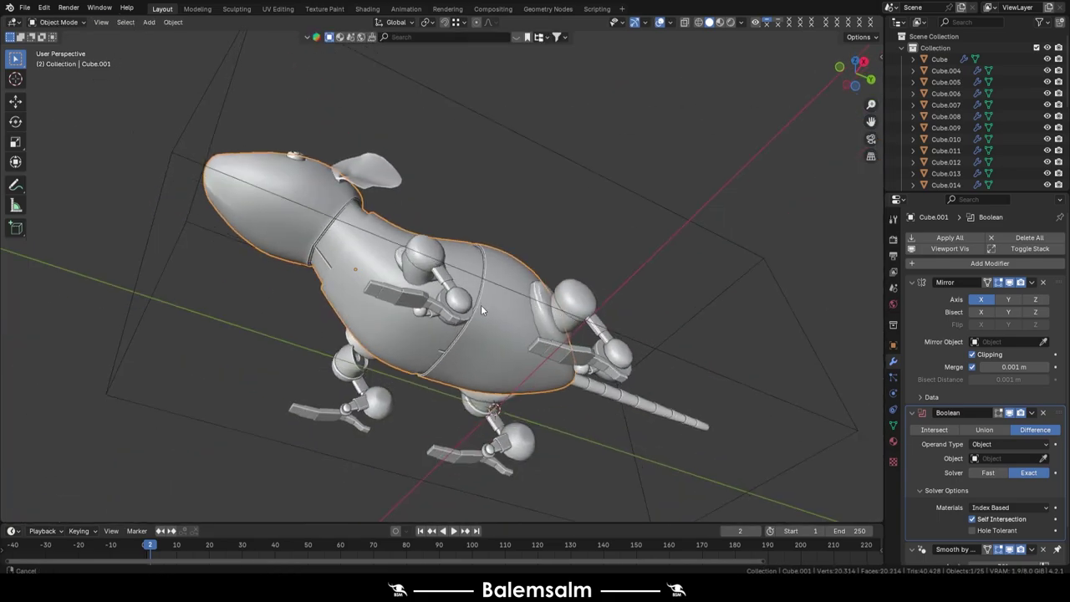
Delete the leftover seam faces and a stray edge strip at the neck seam
{"action": "scroll", "coordinate": [481, 304], "scroll_direction": "up", "scroll_amount": 5}
{"action": "key", "text": "x"}
{"action": "left_click", "coordinate": [580, 238]}
{"action": "scroll", "coordinate": [440, 189], "scroll_direction": "down", "scroll_amount": 5}
{"action": "middle_click_drag", "start_coordinate": [440, 189], "coordinate": [437, 266]}
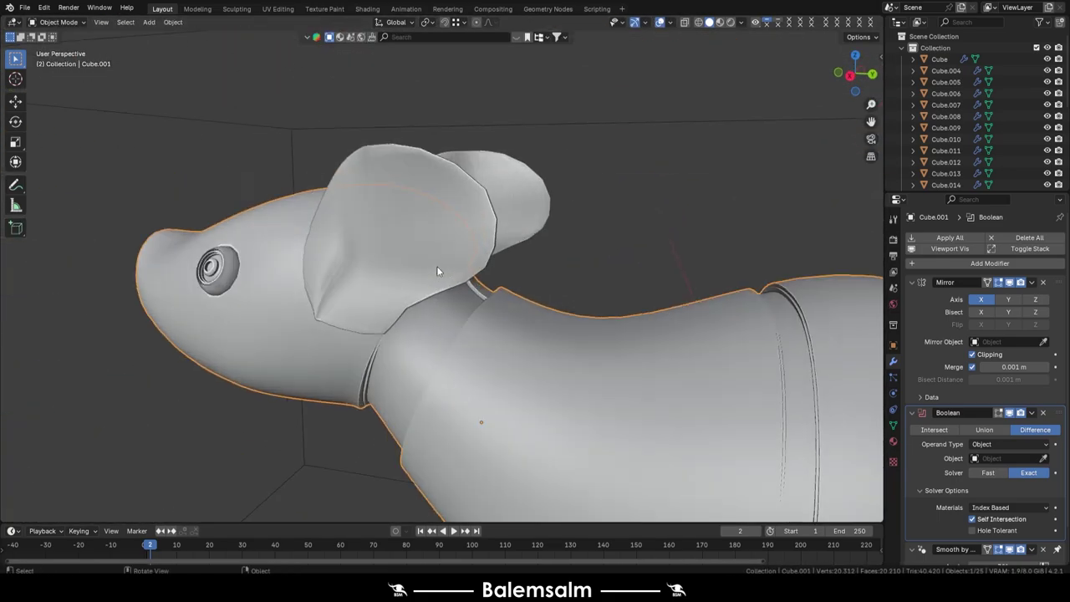
{"action": "scroll", "coordinate": [466, 297], "scroll_direction": "up", "scroll_amount": 5}
{"action": "key", "text": "x"}
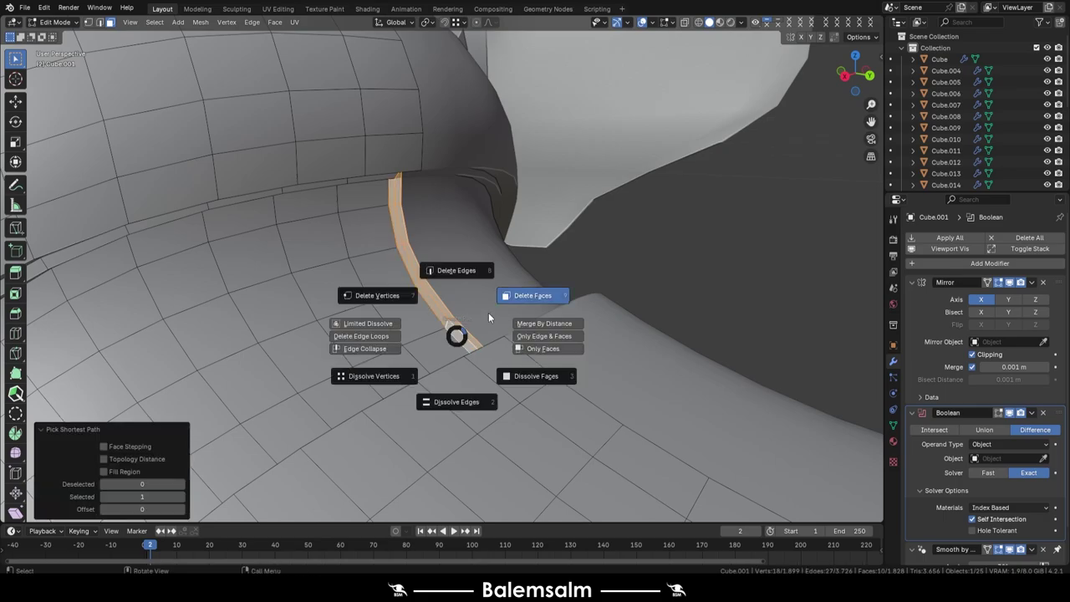
{"action": "left_click", "coordinate": [510, 303]}
{"action": "scroll", "coordinate": [571, 246], "scroll_direction": "down", "scroll_amount": 5}
{"action": "middle_click_drag", "start_coordinate": [571, 246], "coordinate": [460, 388]}
{"action": "scroll", "coordinate": [460, 388], "scroll_direction": "up", "scroll_amount": 5}
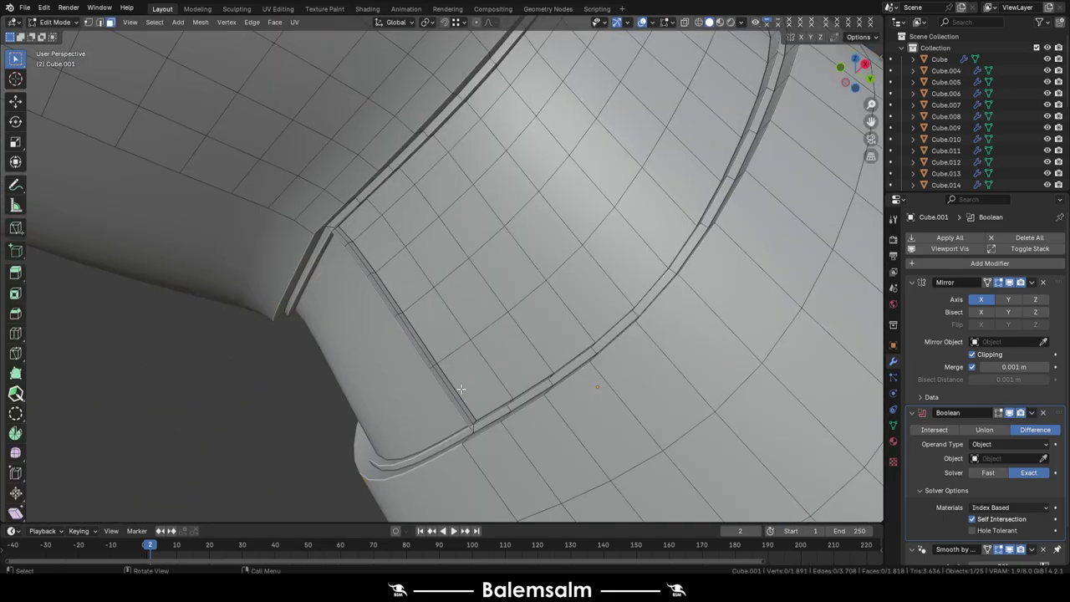
Delete another stray edge strip and check the clean seams in Object Mode
{"action": "left_click", "coordinate": [338, 233], "text": "ctrl"}
{"action": "key", "text": "x"}
{"action": "key", "text": "Tab"}
{"action": "scroll", "coordinate": [555, 308], "scroll_direction": "down", "scroll_amount": 5}
{"action": "middle_click_drag", "start_coordinate": [555, 309], "coordinate": [552, 358]}
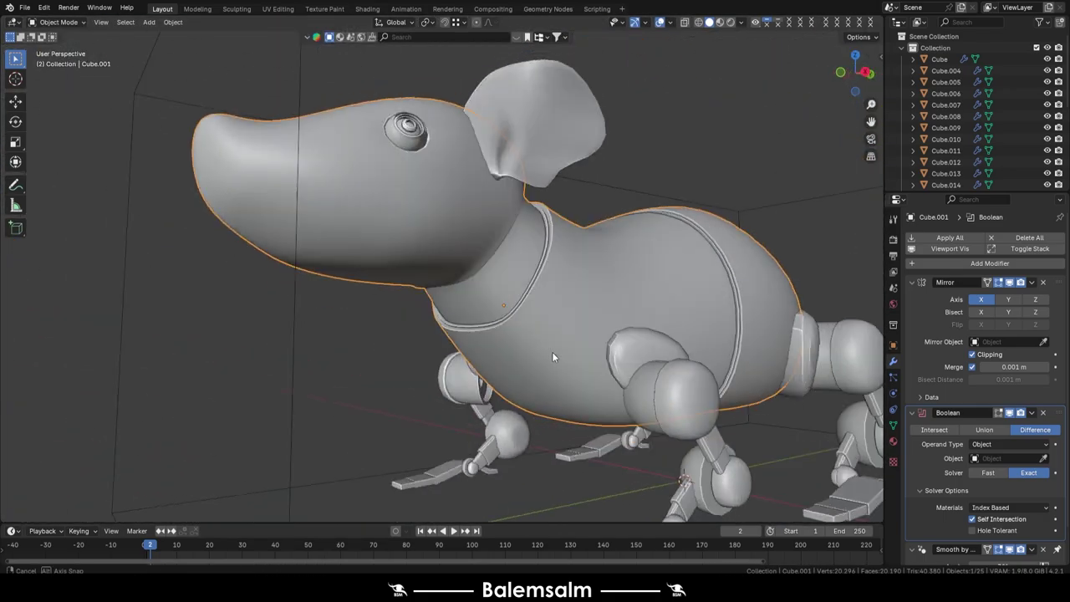
{"action": "scroll", "coordinate": [551, 357], "scroll_direction": "down", "scroll_amount": 4}
{"action": "middle_click_drag", "start_coordinate": [497, 303], "coordinate": [422, 384]}
{"action": "key", "text": "Tab"}
{"action": "scroll", "coordinate": [422, 384], "scroll_direction": "up", "scroll_amount": 6}
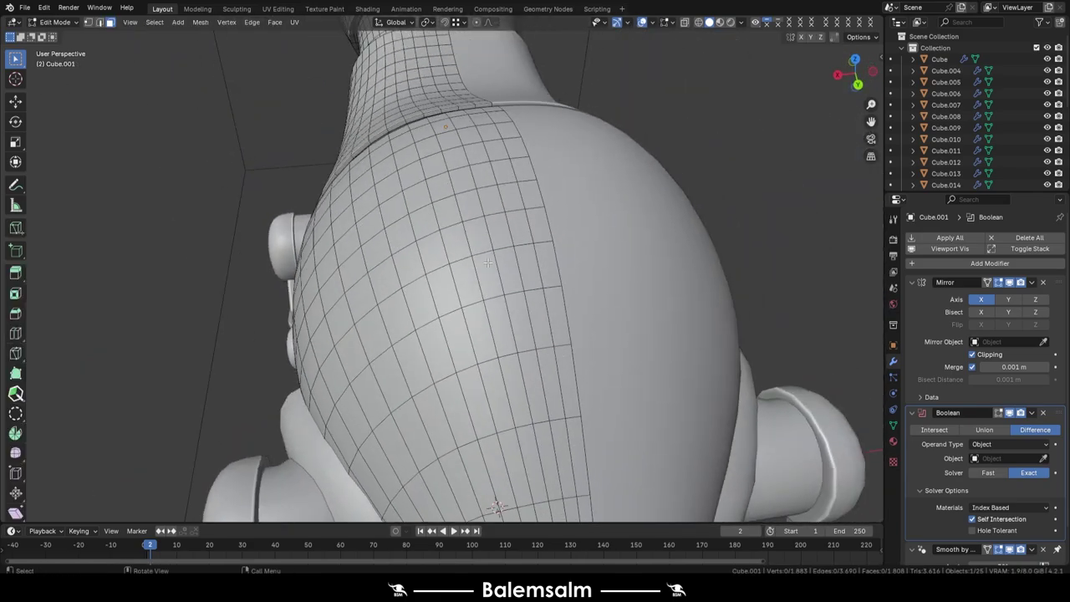
Inset a block of back faces and push it inward into a rectangular recessed panel
{"action": "left_click", "coordinate": [458, 339], "text": "ctrl"}
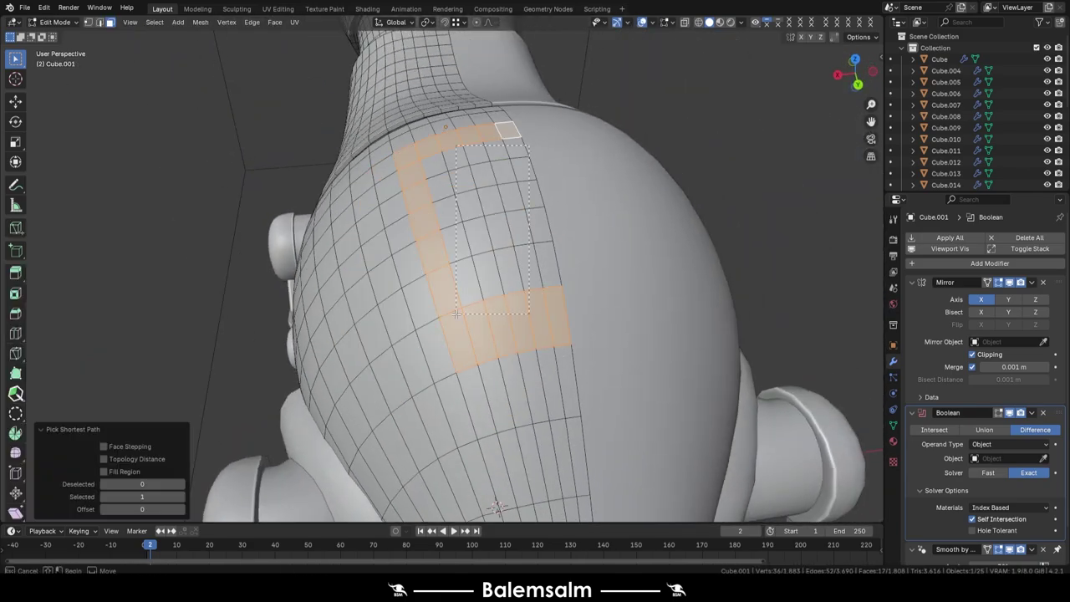
{"action": "left_click_drag", "start_coordinate": [456, 314], "coordinate": [456, 314]}
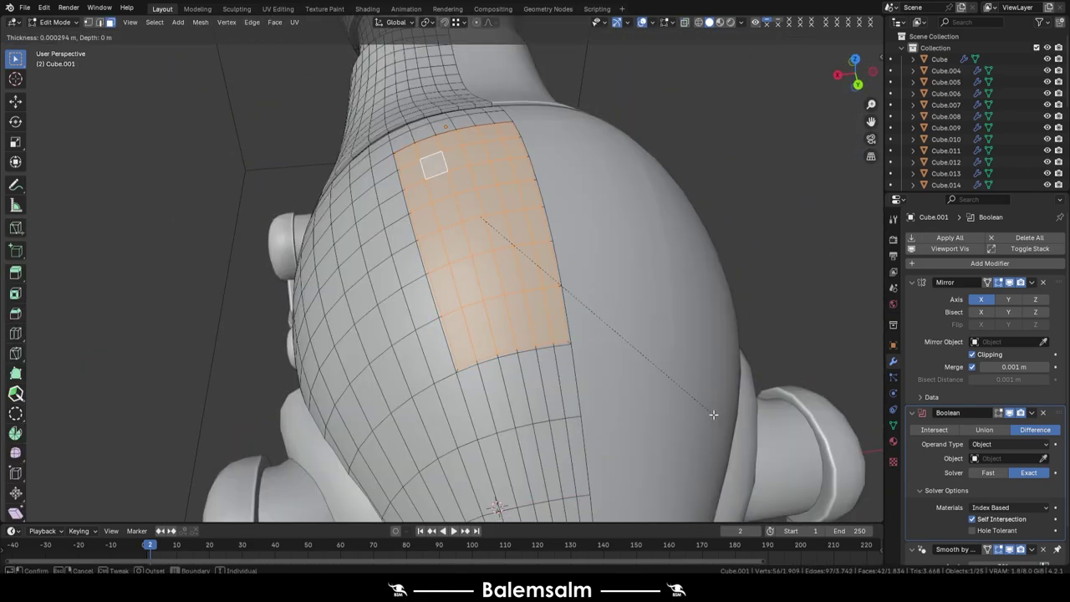
{"action": "left_click", "coordinate": [711, 425]}
{"action": "middle_click_drag", "start_coordinate": [711, 424], "coordinate": [725, 355]}
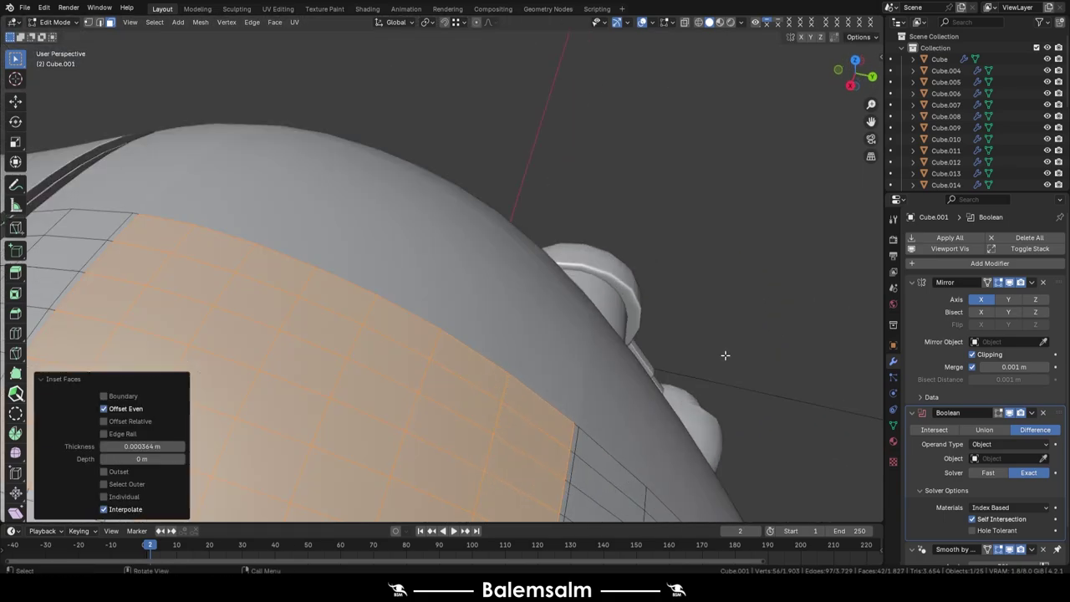
{"action": "left_click", "coordinate": [671, 444]}
{"action": "middle_click_drag", "start_coordinate": [671, 444], "coordinate": [649, 369]}
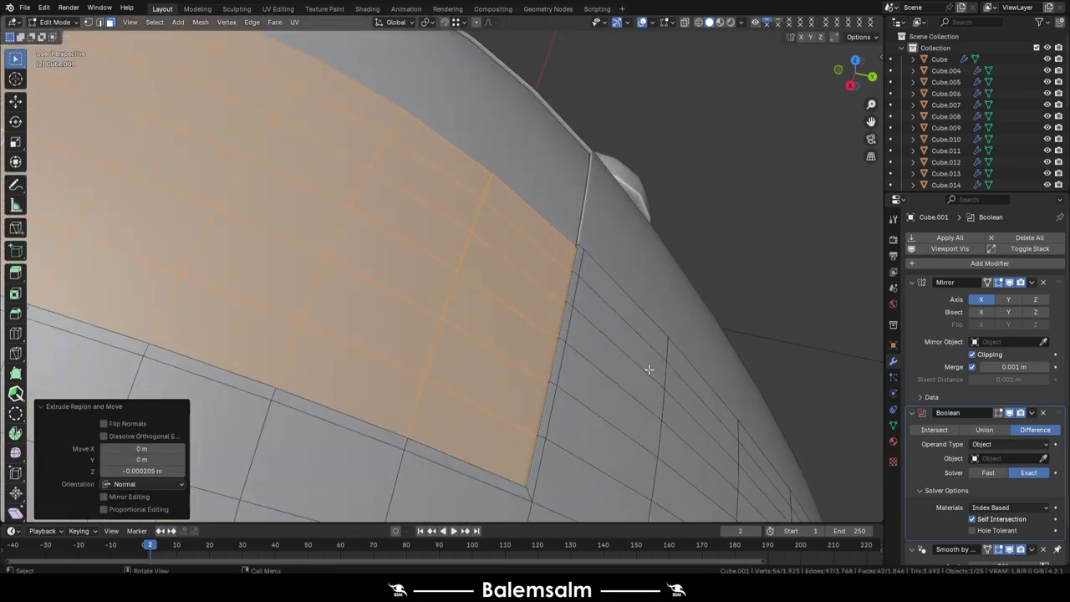
{"action": "left_click", "coordinate": [639, 422]}
{"action": "key", "text": "ctrl+z"}
{"action": "mouse_move", "coordinate": [561, 354]}
{"action": "middle_mouse_down"}
{"action": "mouse_move", "coordinate": [578, 337]}
{"action": "mouse_move", "coordinate": [499, 309]}
{"action": "mouse_move", "coordinate": [521, 344]}
{"action": "middle_mouse_up"}
{"action": "key", "text": "Tab"}
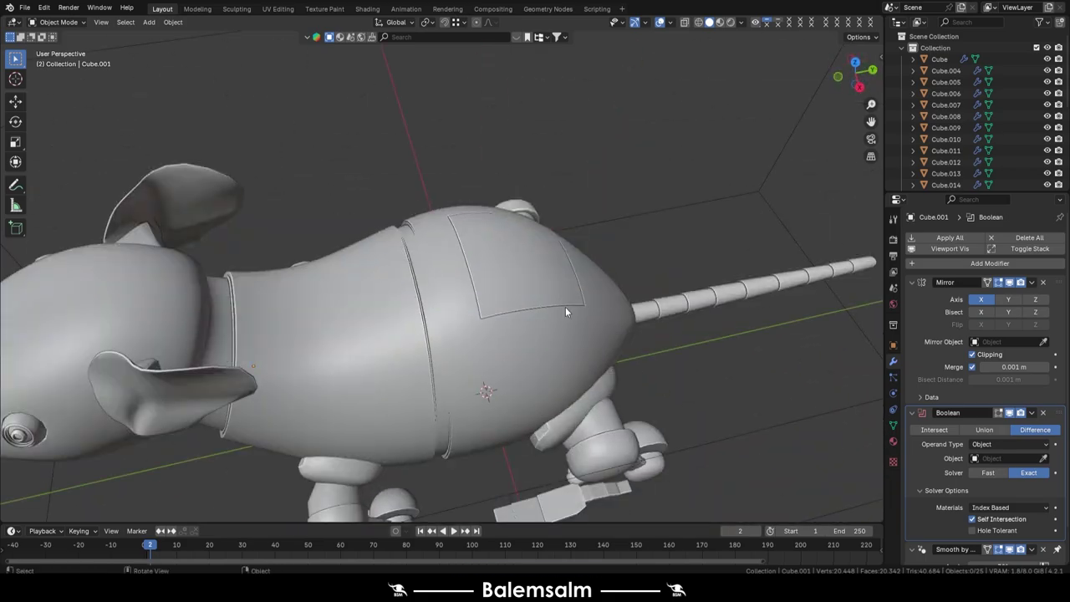
Outline a side panel behind the neck ring, inset it and push it inward
{"action": "mouse_move", "coordinate": [565, 312]}
{"action": "middle_mouse_down"}
{"action": "mouse_move", "coordinate": [454, 293]}
{"action": "mouse_move", "coordinate": [421, 268]}
{"action": "middle_mouse_up"}
{"action": "key", "text": "Tab"}
{"action": "scroll", "coordinate": [421, 268], "scroll_direction": "up", "scroll_amount": 3}
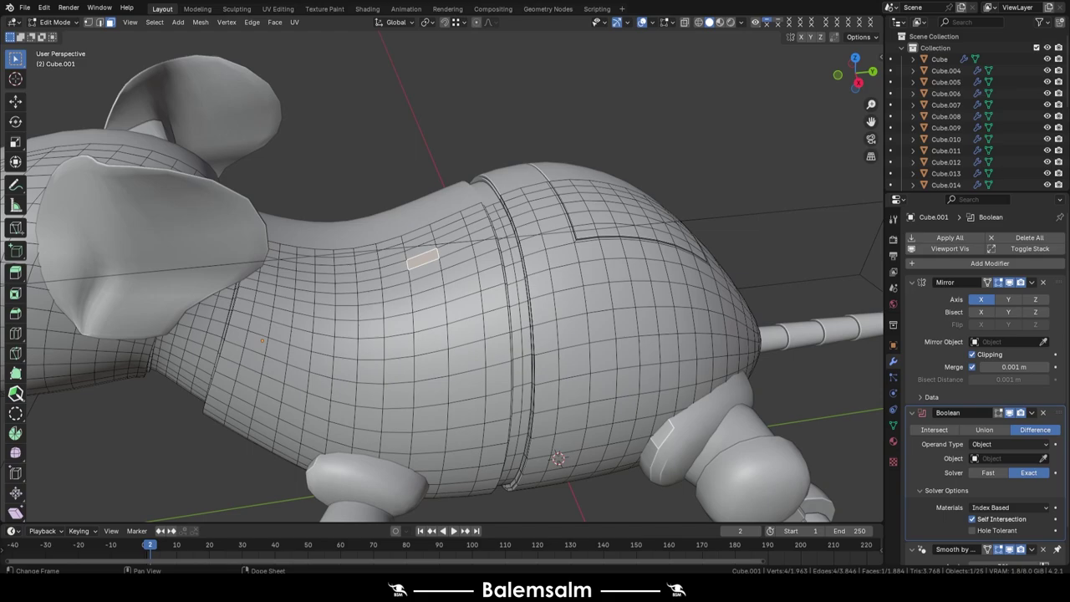
{"action": "left_click", "coordinate": [293, 398], "text": "ctrl"}
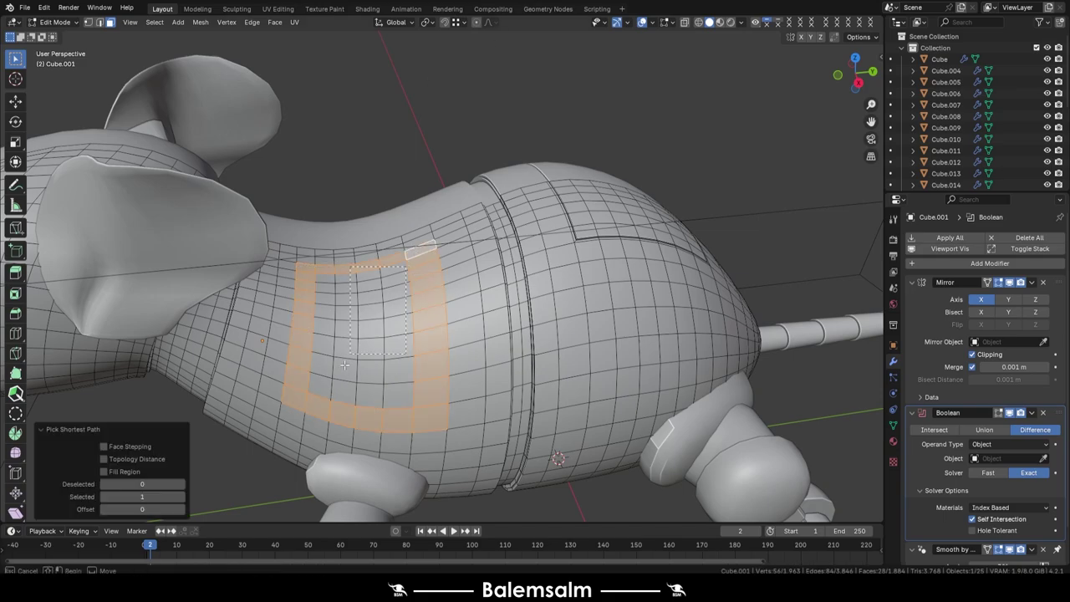
{"action": "left_click_drag", "start_coordinate": [344, 364], "coordinate": [348, 358]}
{"action": "mouse_move", "coordinate": [348, 358]}
{"action": "middle_mouse_down"}
{"action": "mouse_move", "coordinate": [530, 416]}
{"action": "mouse_move", "coordinate": [420, 459]}
{"action": "middle_mouse_up"}
{"action": "left_click", "coordinate": [528, 408]}
{"action": "key", "text": "i"}
{"action": "left_click", "coordinate": [420, 459]}
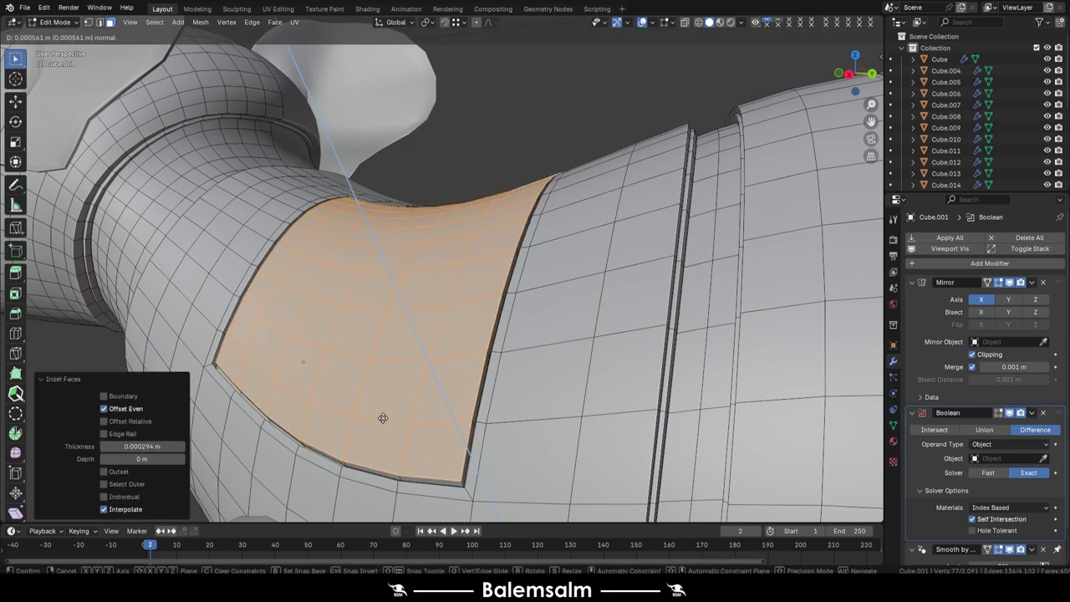
{"action": "key", "text": "Tab"}
{"action": "middle_click_drag", "start_coordinate": [519, 316], "coordinate": [543, 251]}
Select a face path outlining the lower snout, fill it, and separate it as Cube.020
{"action": "scroll", "coordinate": [544, 257], "scroll_direction": "up", "scroll_amount": 5}
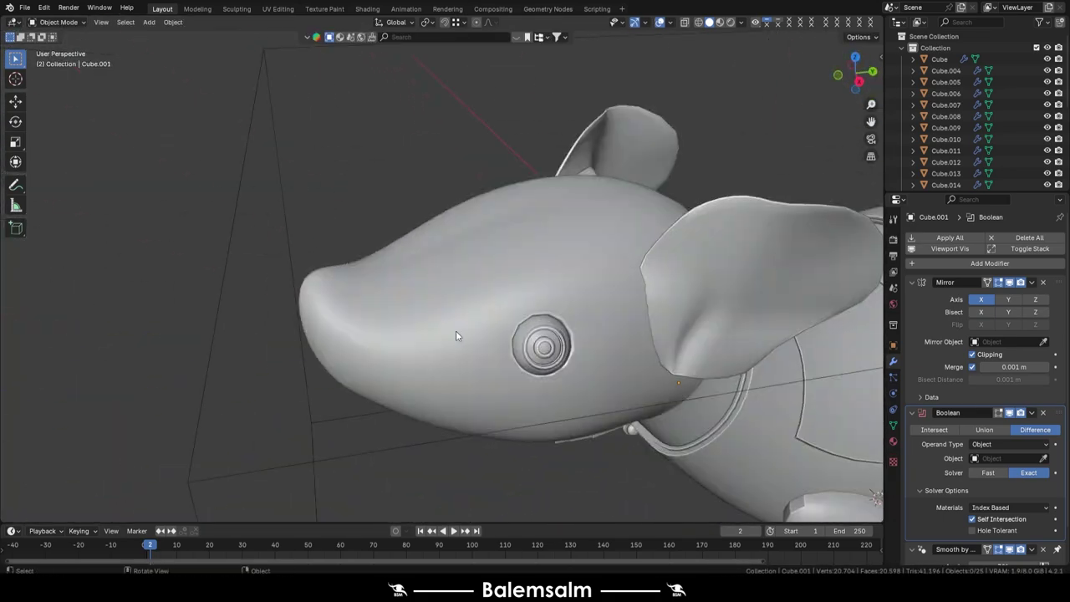
{"action": "key", "text": "Tab"}
{"action": "middle_click_drag", "start_coordinate": [471, 259], "coordinate": [444, 312]}
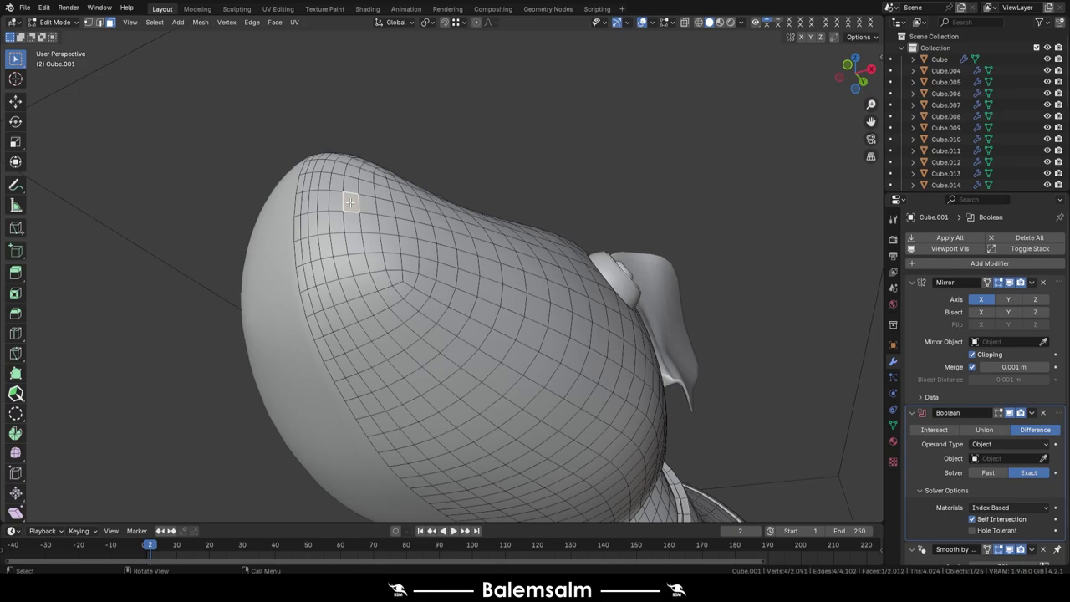
{"action": "middle_click_drag", "start_coordinate": [350, 202], "coordinate": [537, 382]}
{"action": "left_click", "coordinate": [398, 425], "text": "ctrl"}
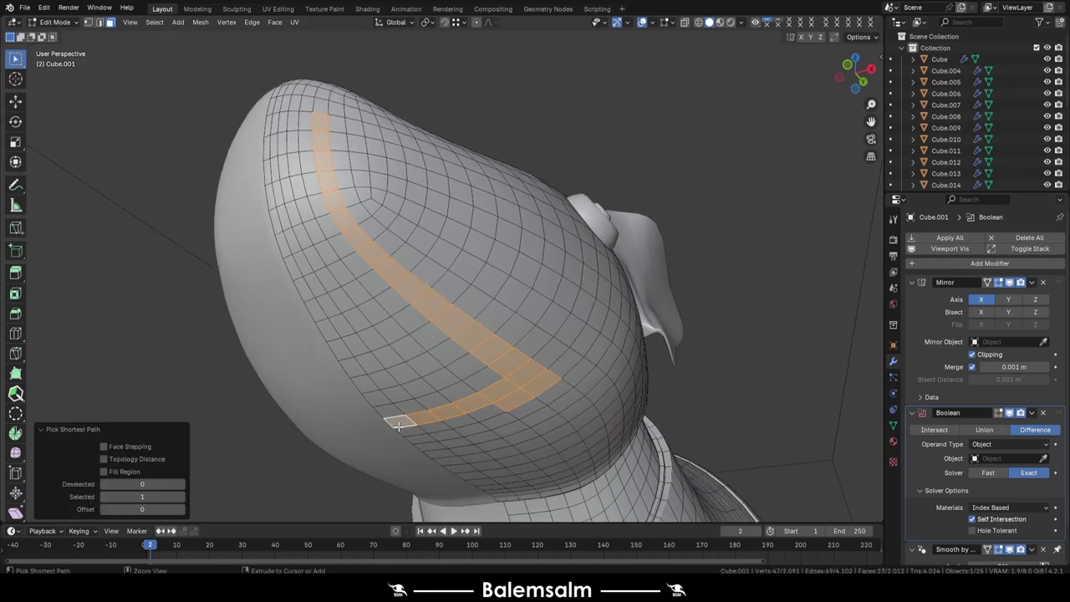
{"action": "left_click", "coordinate": [272, 126], "text": "ctrl"}
{"action": "left_click", "coordinate": [276, 193], "text": "shift"}
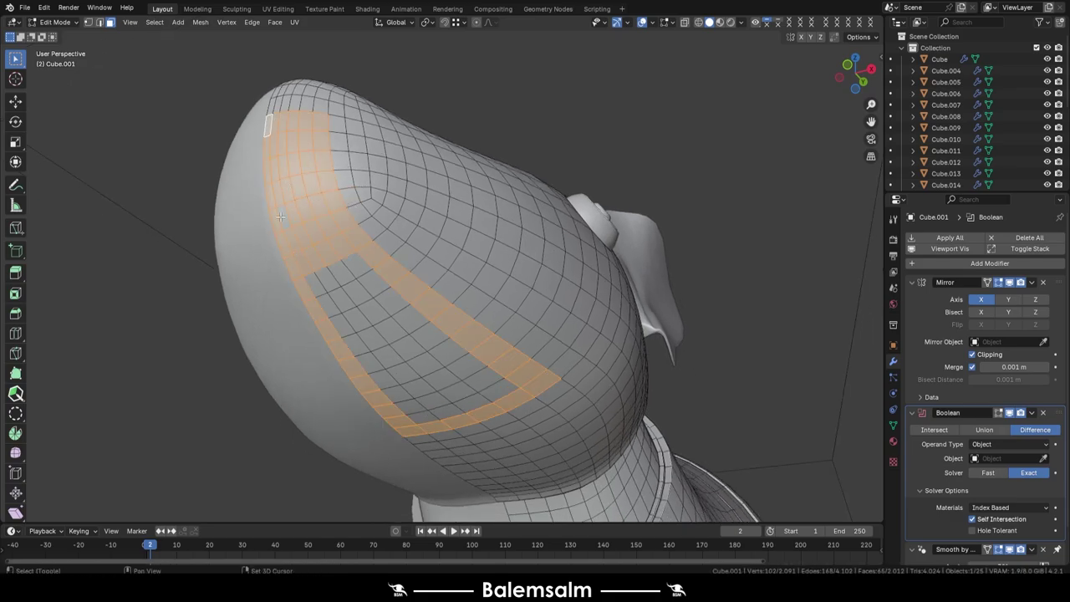
{"action": "left_click_drag", "start_coordinate": [480, 394], "coordinate": [351, 264]}
{"action": "key", "text": "Escape"}
{"action": "middle_click_drag", "start_coordinate": [352, 264], "coordinate": [444, 322]}
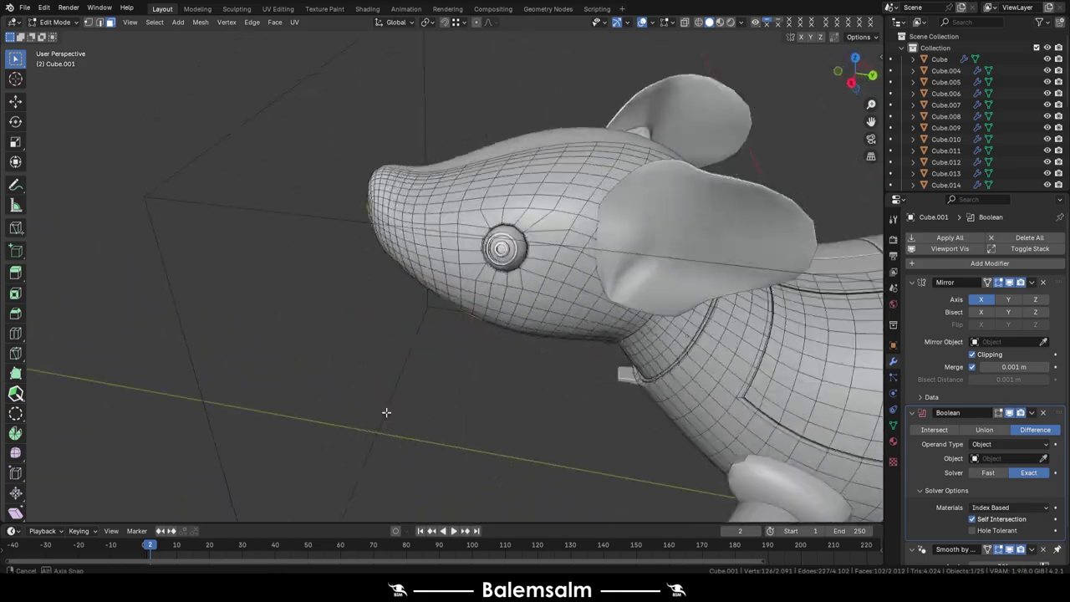
{"action": "key", "text": "Tab"}
Merge the jaw piece's selected vertices onto the last one to make a single hinge vertex
{"action": "right_click", "coordinate": [452, 374]}
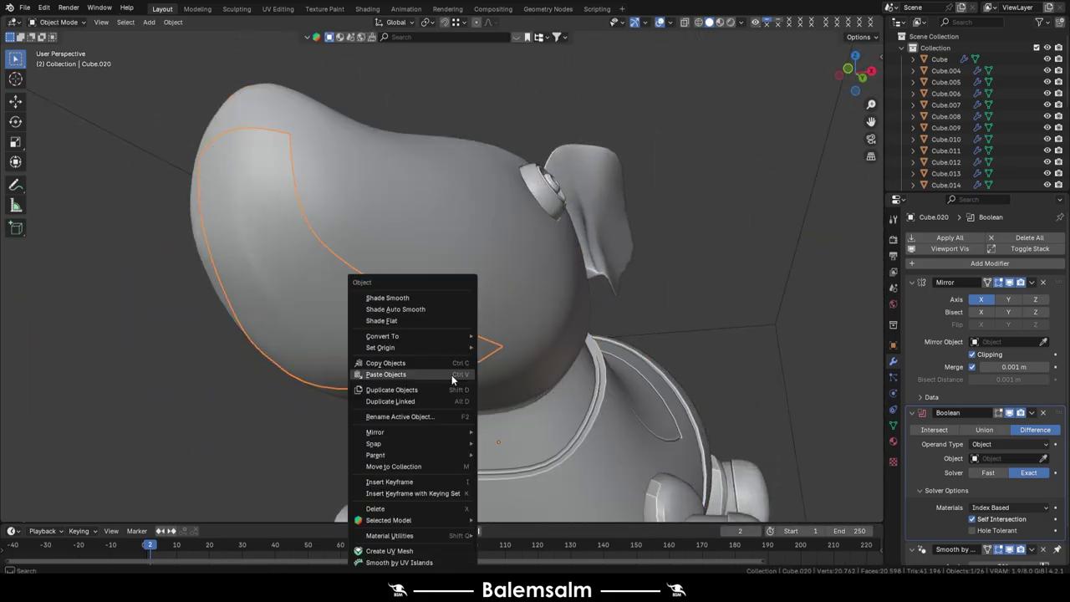
{"action": "left_click", "coordinate": [451, 375]}
{"action": "key", "text": "KP_Decimal"}
{"action": "key", "text": "Tab"}
{"action": "middle_click_drag", "start_coordinate": [557, 307], "coordinate": [508, 372]}
{"action": "key", "text": "1"}
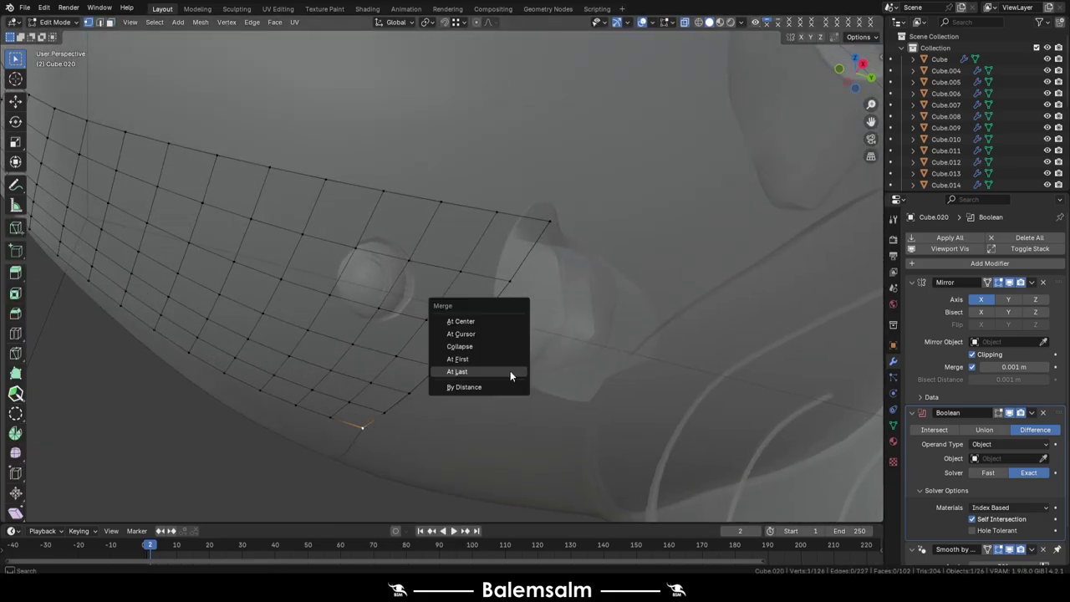
{"action": "left_click", "coordinate": [510, 376]}
{"action": "scroll", "coordinate": [497, 318], "scroll_direction": "down", "scroll_amount": 5}
{"action": "key", "text": "Tab"}
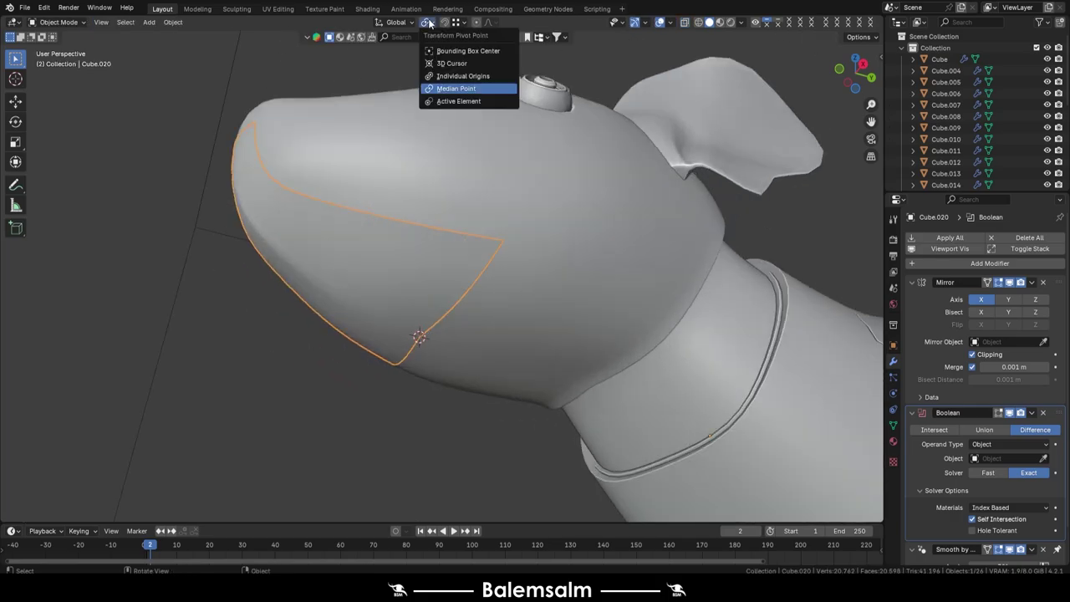
Set the pivot point, rotate the jaw on X, and apply all transforms to it
{"action": "left_click", "coordinate": [455, 88]}
{"action": "key", "text": "r"}
{"action": "key", "text": "x"}
{"action": "left_click", "coordinate": [498, 309]}
{"action": "mouse_move", "coordinate": [498, 308]}
{"action": "middle_mouse_down"}
{"action": "mouse_move", "coordinate": [517, 359]}
{"action": "mouse_move", "coordinate": [444, 220]}
{"action": "mouse_move", "coordinate": [447, 389]}
{"action": "mouse_move", "coordinate": [375, 378]}
{"action": "middle_mouse_up"}
{"action": "scroll", "coordinate": [441, 231], "scroll_direction": "up", "scroll_amount": 5}
{"action": "key", "text": "ctrl+a"}
{"action": "left_click", "coordinate": [375, 378]}
{"action": "scroll", "coordinate": [423, 439], "scroll_direction": "down", "scroll_amount": 8}
{"action": "middle_click_drag", "start_coordinate": [422, 439], "coordinate": [444, 312]}
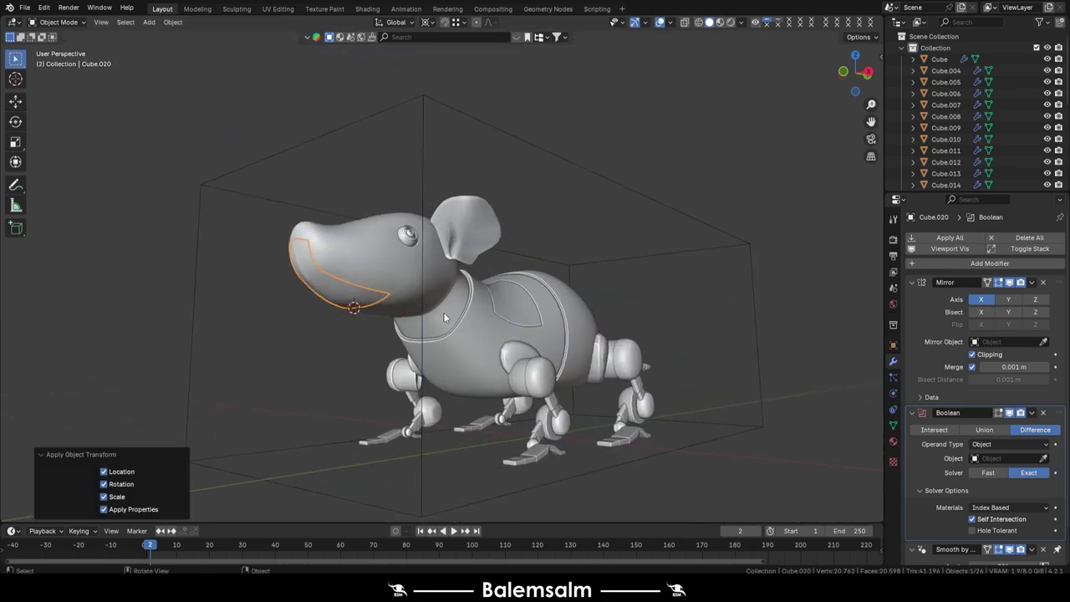
{"action": "scroll", "coordinate": [444, 312], "scroll_direction": "up", "scroll_amount": 4}
Rotate the jaw on X again, clear the rotation, and undo the jump it caused
{"action": "key", "text": "r"}
{"action": "key", "text": "x"}
{"action": "left_click", "coordinate": [447, 303]}
{"action": "key", "text": "alt+r"}
{"action": "scroll", "coordinate": [434, 382], "scroll_direction": "down", "scroll_amount": 6}
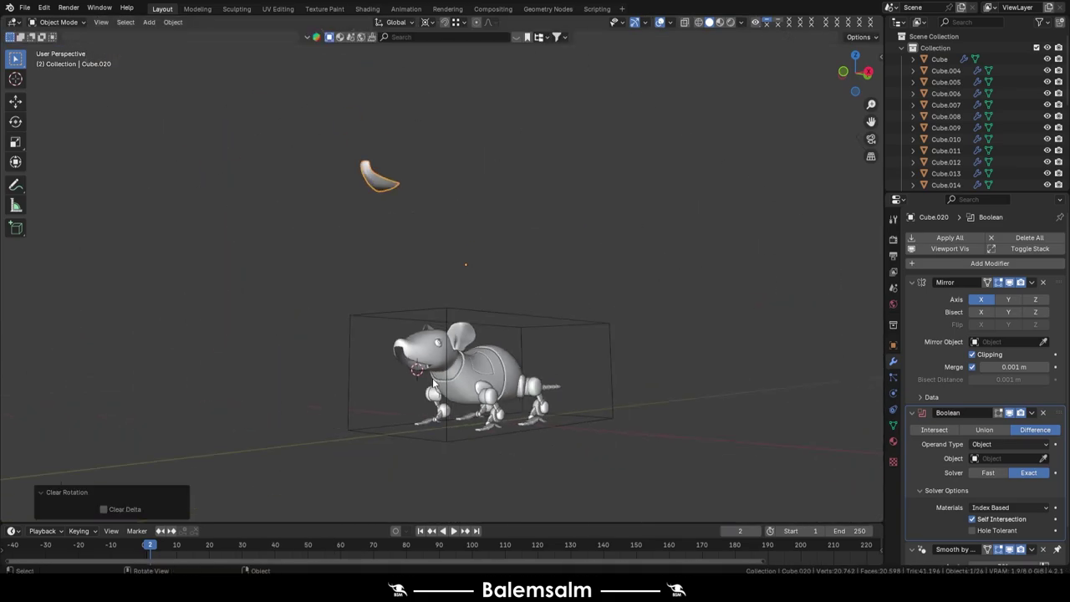
{"action": "key", "text": "ctrl+z"}
{"action": "scroll", "coordinate": [434, 368], "scroll_direction": "up", "scroll_amount": 5}
{"action": "scroll", "coordinate": [402, 352], "scroll_direction": "down", "scroll_amount": 2}
Move the jaw's origin to its geometry and test the hinge with a rotation, then clear it
{"action": "right_click", "coordinate": [466, 351]}
{"action": "mouse_move", "coordinate": [397, 347]}
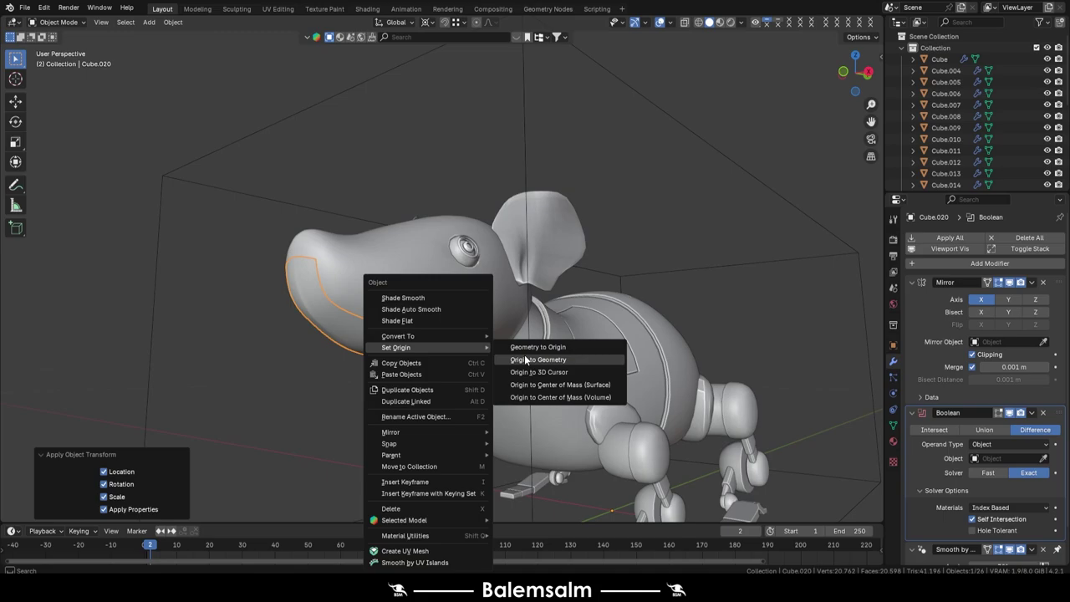
{"action": "left_click", "coordinate": [526, 360]}
{"action": "mouse_move", "coordinate": [421, 403]}
{"action": "middle_mouse_down"}
{"action": "mouse_move", "coordinate": [451, 368]}
{"action": "mouse_move", "coordinate": [403, 409]}
{"action": "middle_mouse_up"}
{"action": "key", "text": "r"}
{"action": "left_click", "coordinate": [456, 368]}
{"action": "key", "text": "alt+r"}
{"action": "scroll", "coordinate": [469, 365], "scroll_direction": "down", "scroll_amount": 5}
{"action": "scroll", "coordinate": [596, 345], "scroll_direction": "up", "scroll_amount": 4}
{"action": "scroll", "coordinate": [515, 350], "scroll_direction": "up", "scroll_amount": 3}
{"action": "scroll", "coordinate": [508, 389], "scroll_direction": "down", "scroll_amount": 2}
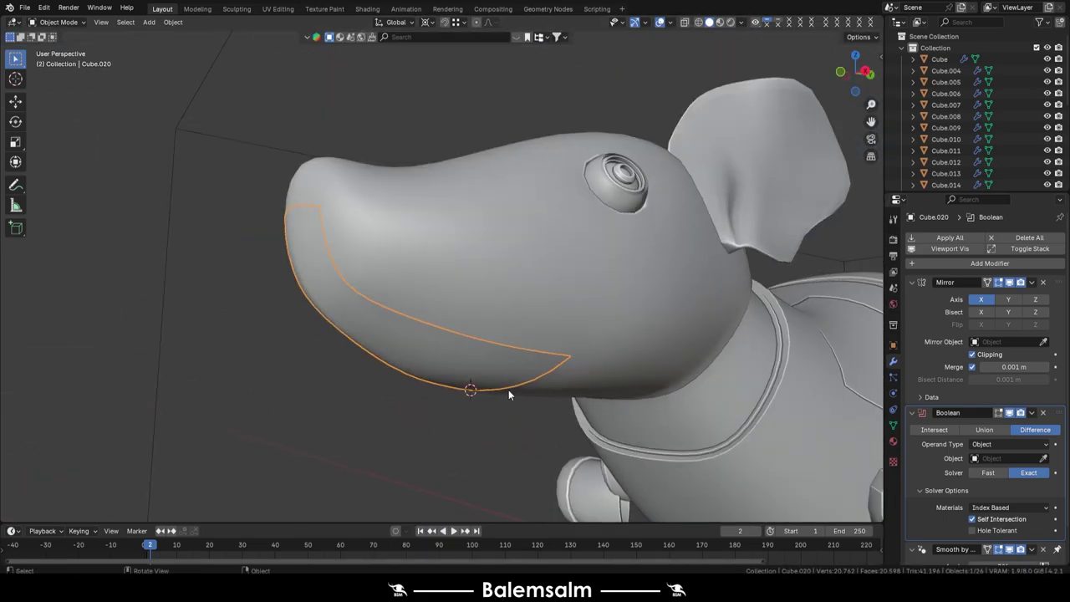
{"action": "left_click", "coordinate": [509, 389]}
{"action": "key", "text": "Tab"}
Scale the head's mouth rim edge to 0.957 and turn off mirror clipping
{"action": "middle_click_drag", "start_coordinate": [508, 389], "coordinate": [535, 383]}
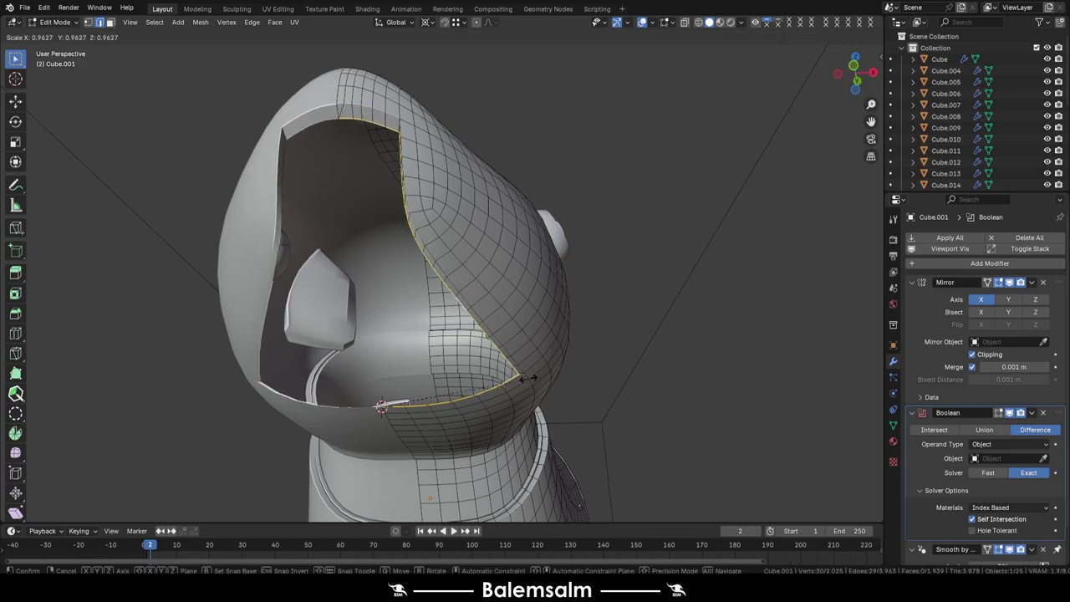
{"action": "left_click", "coordinate": [528, 378]}
{"action": "key", "text": "ctrl+z"}
{"action": "left_click", "coordinate": [974, 358]}
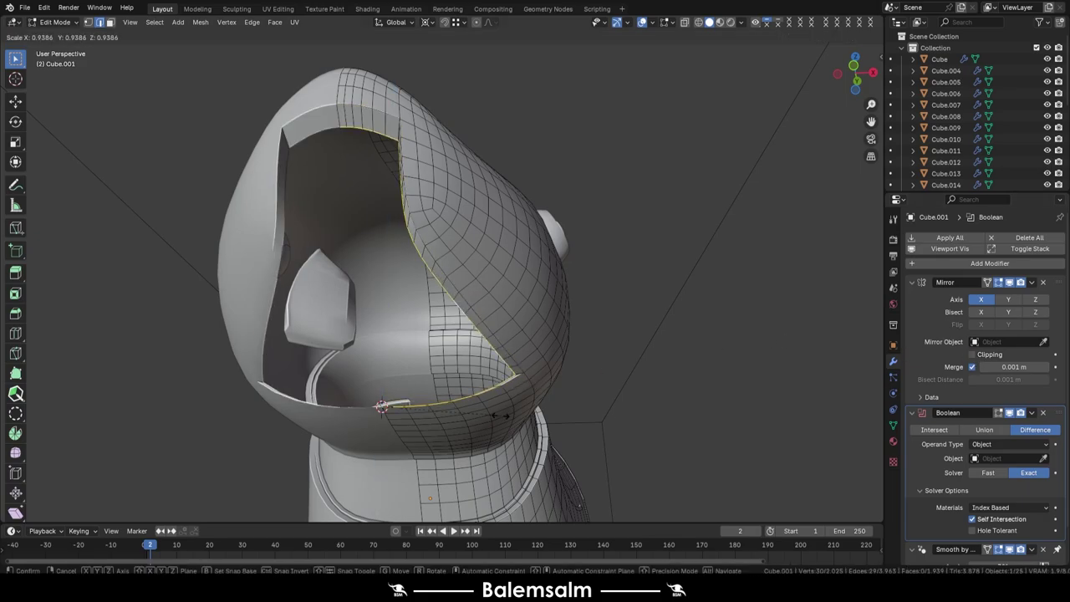
Extrude the mouth rim, shrink it inward, and move it along Z
{"action": "key", "text": "e"}
{"action": "key", "text": "s"}
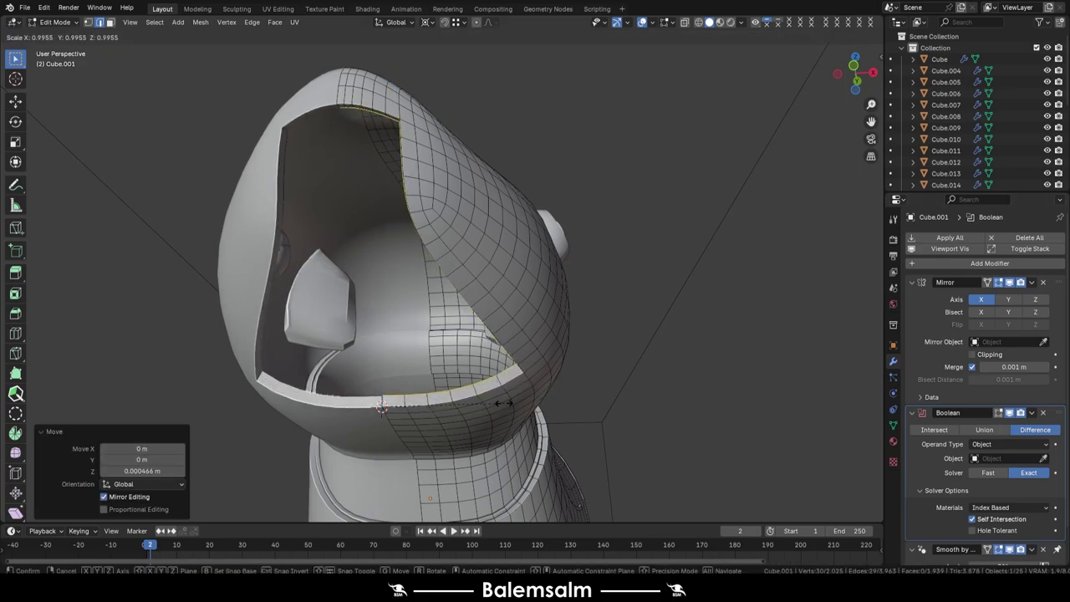
{"action": "mouse_move", "coordinate": [501, 400]}
{"action": "middle_mouse_down"}
{"action": "mouse_move", "coordinate": [554, 416]}
{"action": "mouse_move", "coordinate": [586, 344]}
{"action": "mouse_move", "coordinate": [470, 237]}
{"action": "middle_mouse_up"}
{"action": "scroll", "coordinate": [554, 415], "scroll_direction": "up", "scroll_amount": 5}
{"action": "key", "text": "g"}
{"action": "key", "text": "z"}
{"action": "left_click", "coordinate": [585, 344]}
{"action": "key", "text": "Tab"}
{"action": "scroll", "coordinate": [534, 301], "scroll_direction": "down", "scroll_amount": 4}
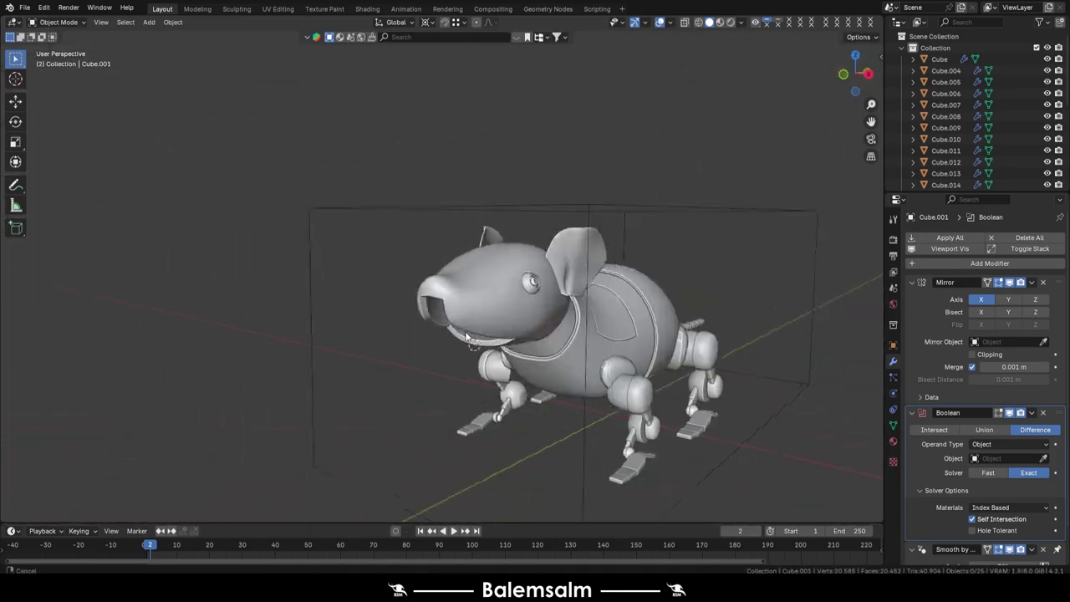
{"action": "key", "text": "shift+a"}
Add a cylinder and turn its mesh 90 degrees on the X axis
{"action": "left_click", "coordinate": [513, 288]}
{"action": "scroll", "coordinate": [584, 313], "scroll_direction": "down", "scroll_amount": 3}
{"action": "scroll", "coordinate": [656, 370], "scroll_direction": "down", "scroll_amount": 3}
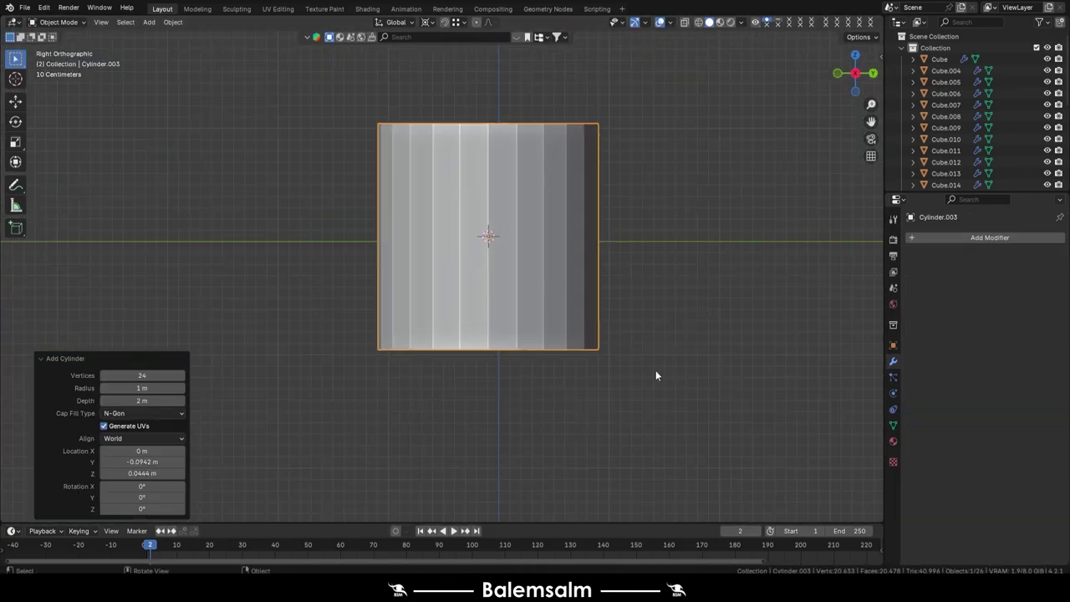
{"action": "key", "text": "r"}
{"action": "key", "text": "x"}
{"action": "key", "text": "Escape"}
{"action": "key", "text": "r"}
{"action": "key", "text": "x"}
{"action": "key", "text": "9"}
{"action": "key", "text": "0"}
{"action": "key", "text": "Return"}
Shrink the cylinder mesh to a smaller size
{"action": "key", "text": "Tab"}
{"action": "key", "text": "s"}
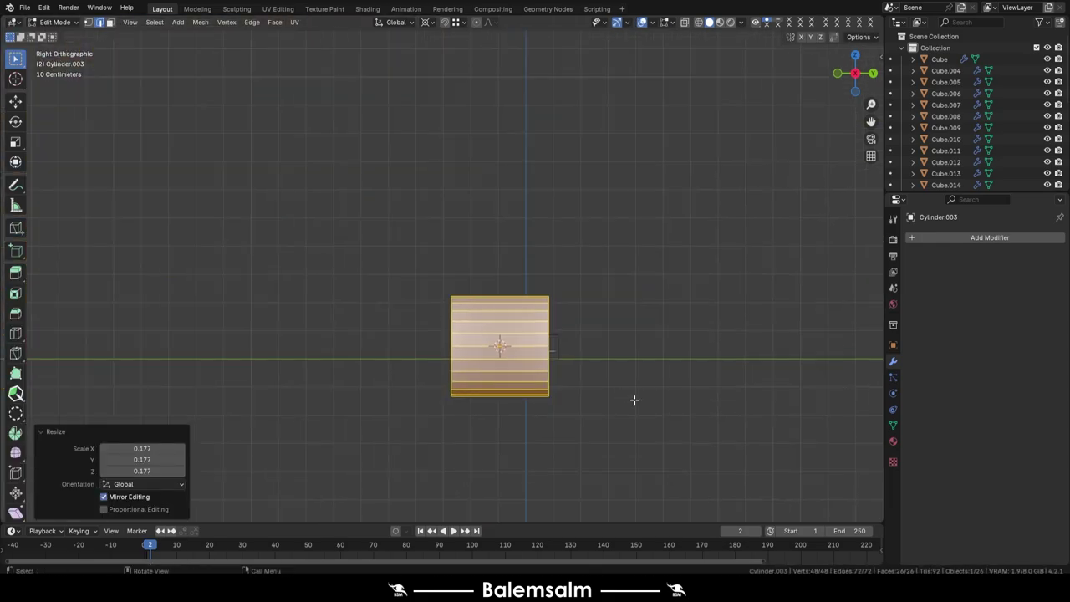
{"action": "key", "text": "Return"}
{"action": "key", "text": "s"}
{"action": "key", "text": "Return"}
{"action": "scroll", "coordinate": [479, 311], "scroll_direction": "up", "scroll_amount": 6}
{"action": "scroll", "coordinate": [433, 434], "scroll_direction": "down", "scroll_amount": 2}
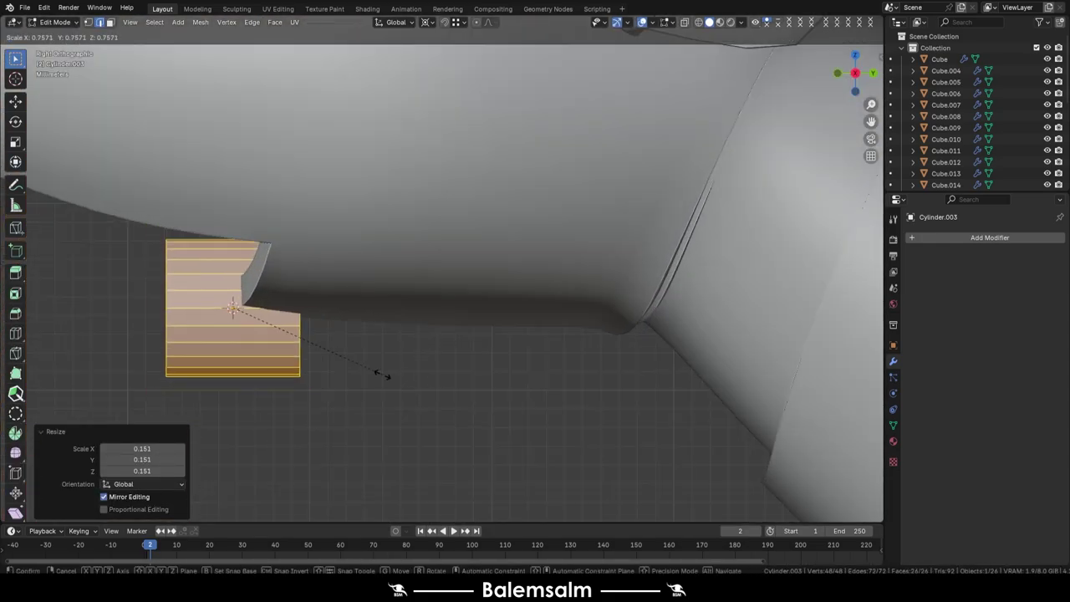
{"action": "key", "text": "Tab"}
Turn on X-ray, raise and enlarge the cylinder mesh, and move it along Z in front view
{"action": "key", "text": "Tab"}
{"action": "key", "text": "alt+z"}
{"action": "key", "text": "g"}
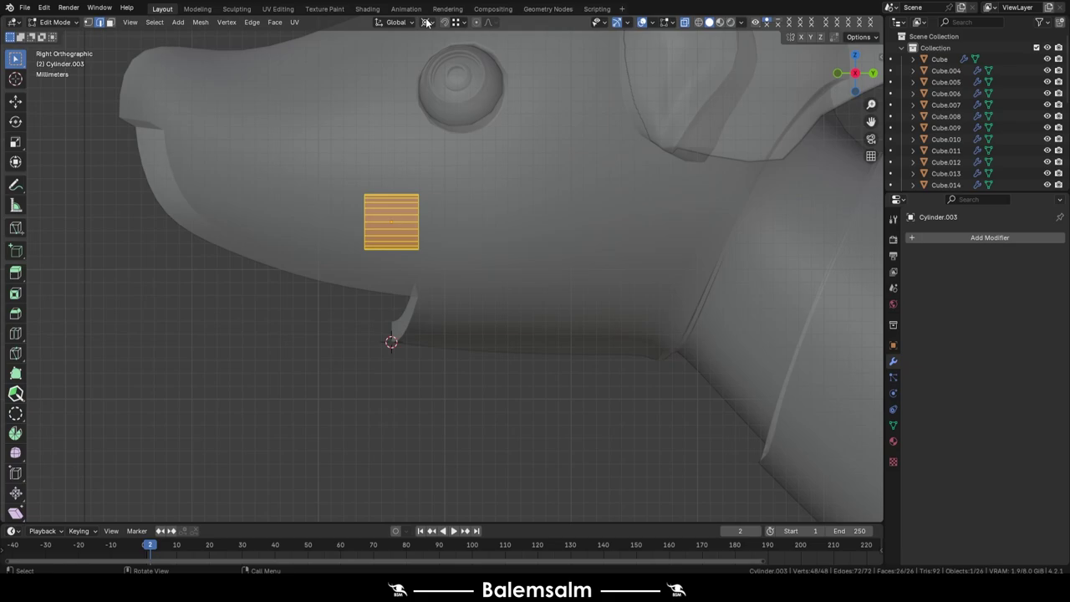
{"action": "key", "text": "s"}
{"action": "key", "text": "Return"}
{"action": "key", "text": "Tab"}
{"action": "scroll", "coordinate": [441, 276], "scroll_direction": "down", "scroll_amount": 3}
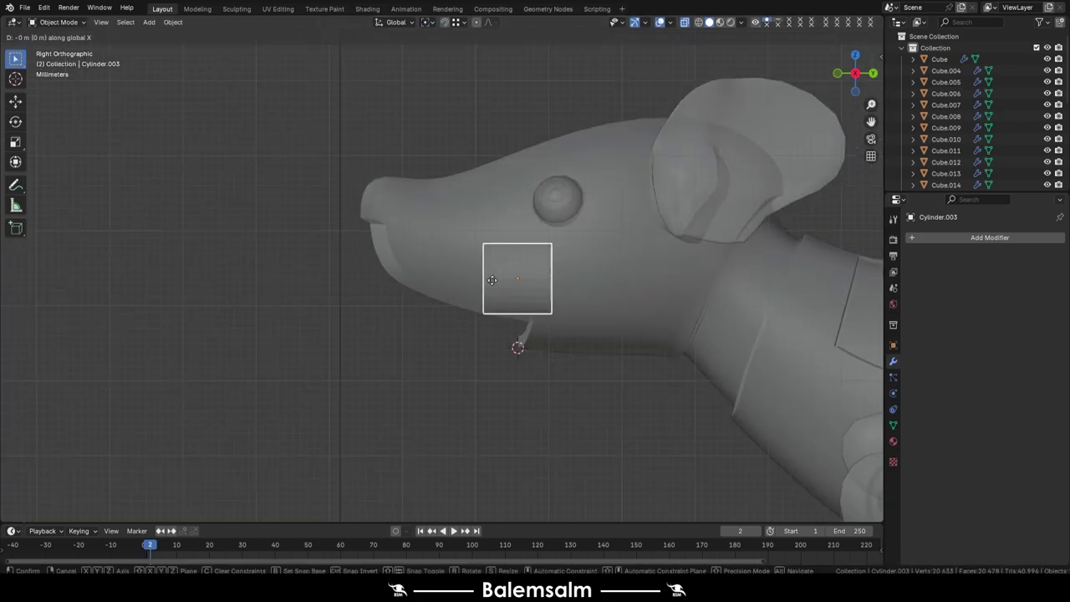
{"action": "key", "text": "g"}
{"action": "key", "text": "z"}
{"action": "key", "text": "KP_1"}
{"action": "scroll", "coordinate": [417, 316], "scroll_direction": "up", "scroll_amount": 3}
{"action": "key", "text": "g"}
{"action": "key", "text": "z"}
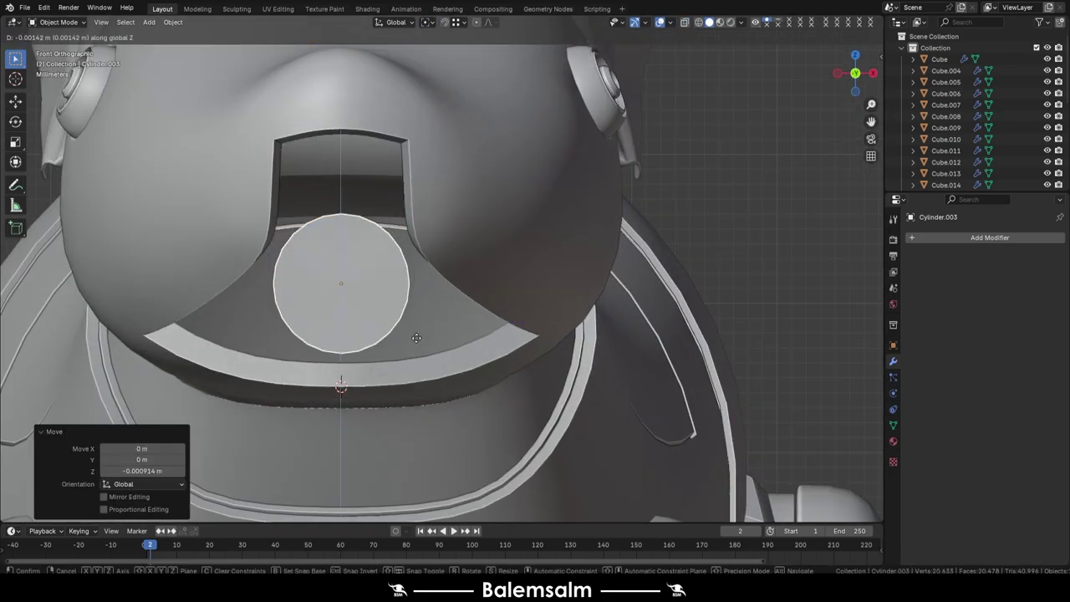
Adjust the tube's height inside the open mouth, checking it from the right side
{"action": "key", "text": "Tab"}
{"action": "middle_click_drag", "start_coordinate": [416, 335], "coordinate": [501, 318]}
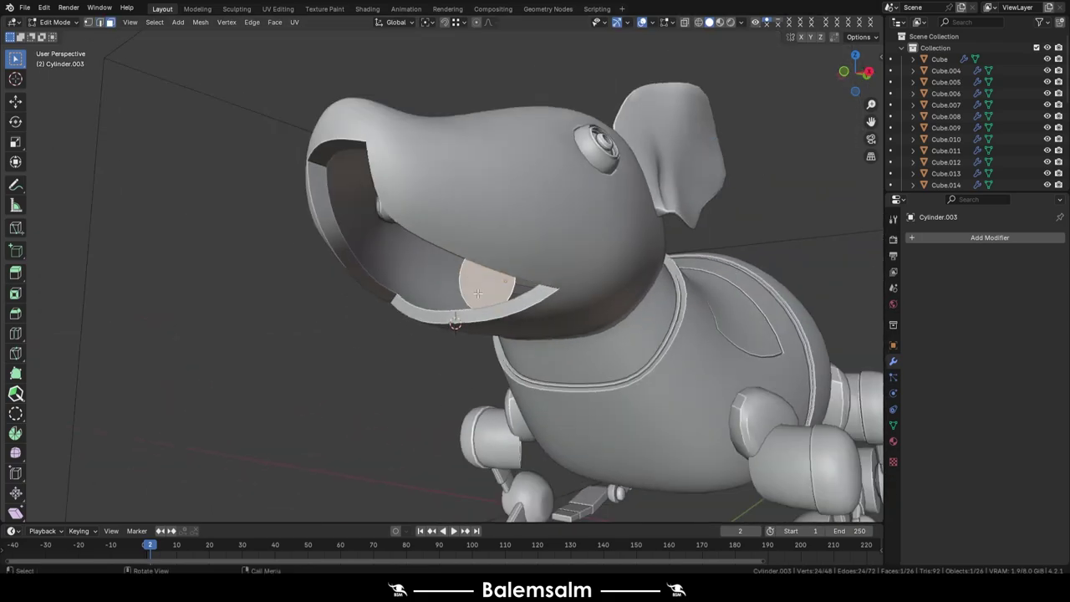
{"action": "left_click", "coordinate": [399, 302]}
{"action": "key", "text": "KP_3"}
{"action": "scroll", "coordinate": [399, 303], "scroll_direction": "up", "scroll_amount": 3}
{"action": "key", "text": "Tab"}
{"action": "key", "text": "g"}
{"action": "key", "text": "z"}
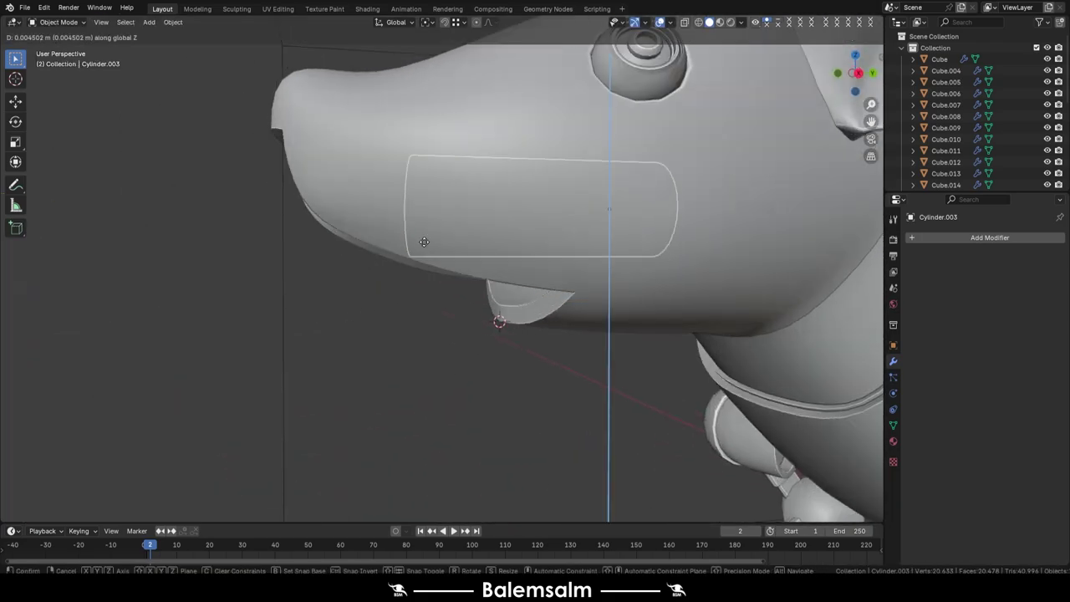
{"action": "left_click", "coordinate": [448, 251]}
{"action": "middle_click_drag", "start_coordinate": [448, 250], "coordinate": [485, 268]}
{"action": "key", "text": "Tab"}
{"action": "scroll", "coordinate": [410, 272], "scroll_direction": "up", "scroll_amount": 3}
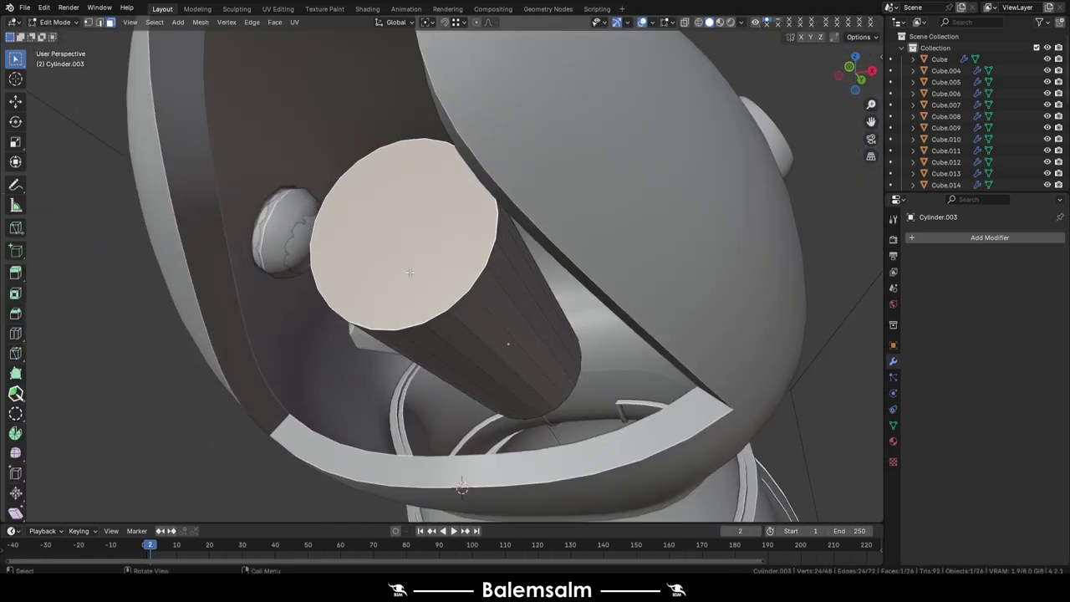
{"action": "left_click", "coordinate": [480, 317]}
{"action": "key", "text": "grave"}
{"action": "left_click", "coordinate": [551, 312]}
Extrude the tube's end face, shrink it to about 0.915, and push it inward to form a lip
{"action": "key", "text": "e"}
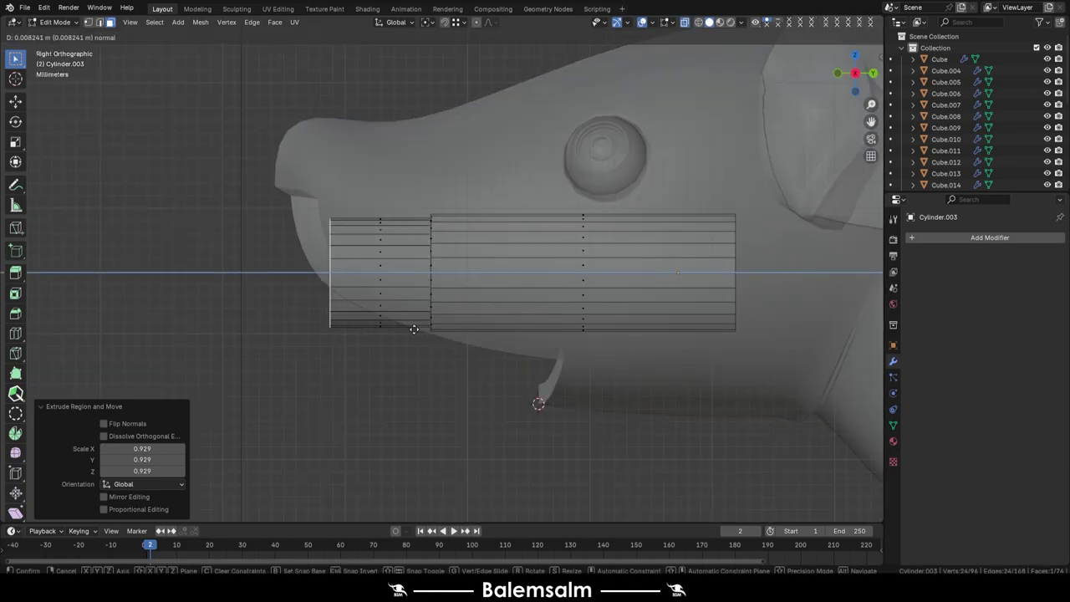
{"action": "right_click", "coordinate": [542, 355]}
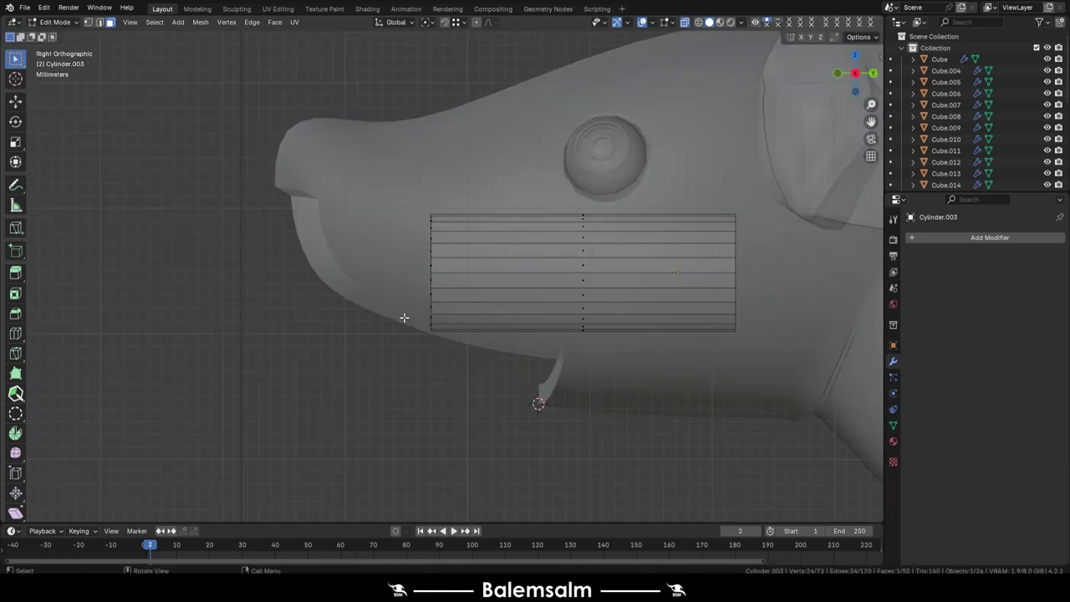
{"action": "scroll", "coordinate": [404, 318], "scroll_direction": "up", "scroll_amount": 2}
{"action": "key", "text": "e"}
{"action": "left_click", "coordinate": [454, 335]}
{"action": "middle_click_drag", "start_coordinate": [454, 335], "coordinate": [510, 355]}
{"action": "key", "text": "s"}
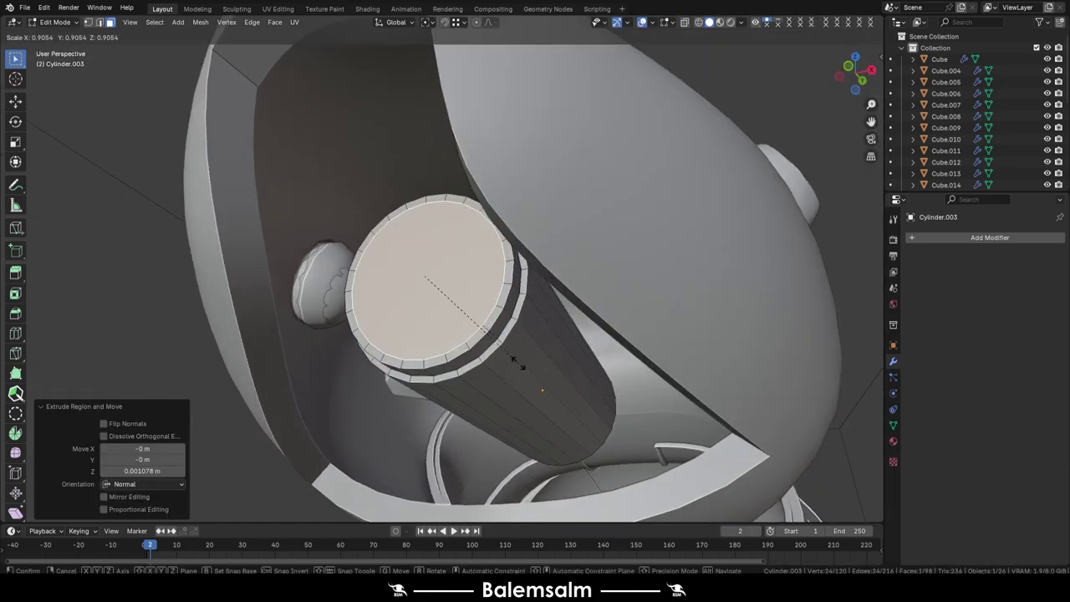
{"action": "left_click", "coordinate": [517, 361]}
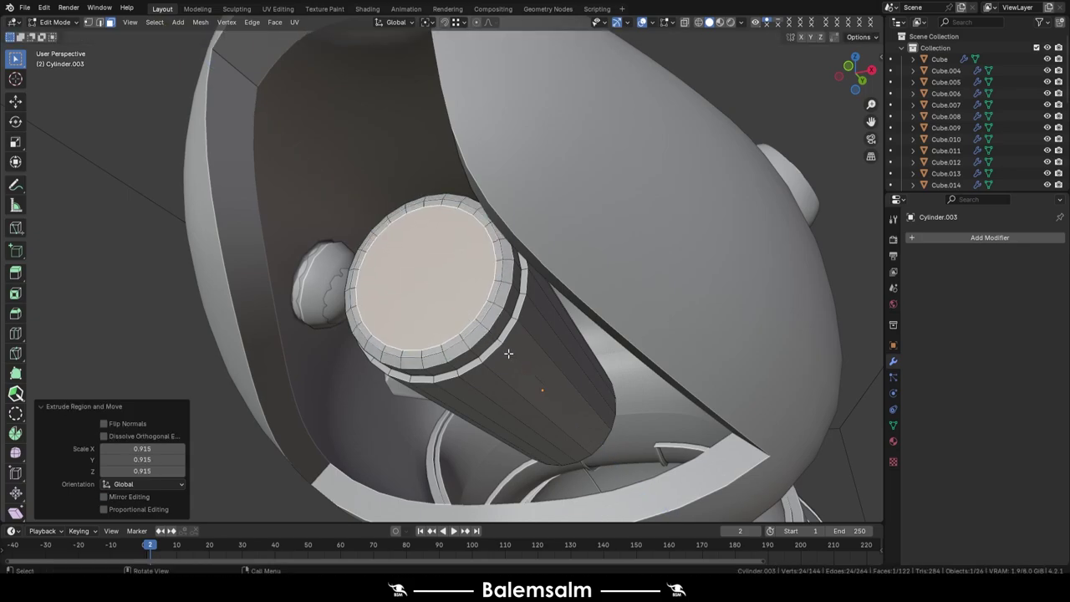
{"action": "key", "text": "e"}
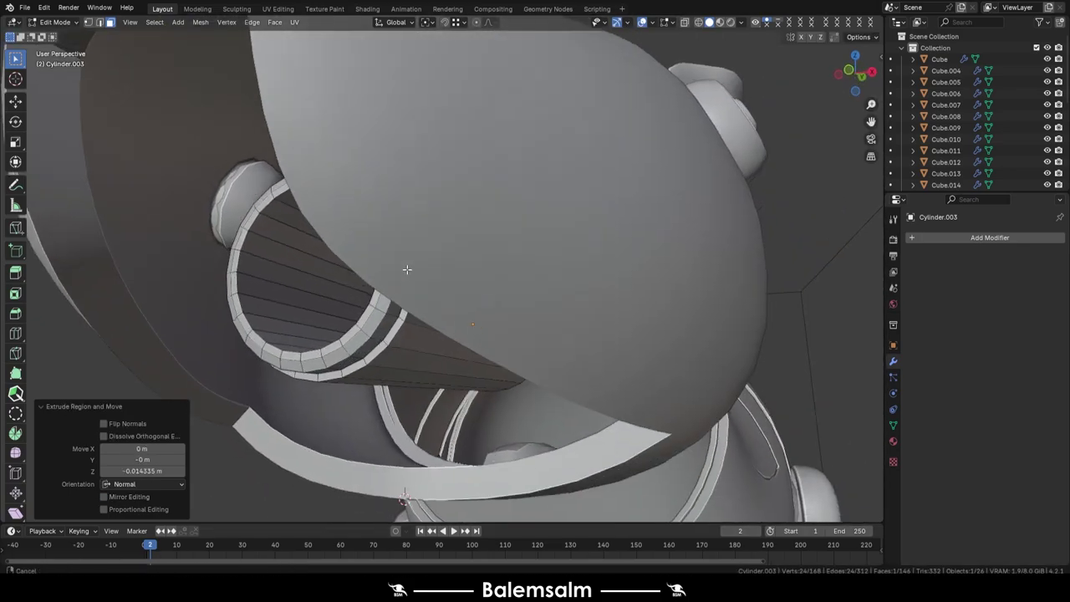
{"action": "middle_click_drag", "start_coordinate": [600, 436], "coordinate": [536, 307]}
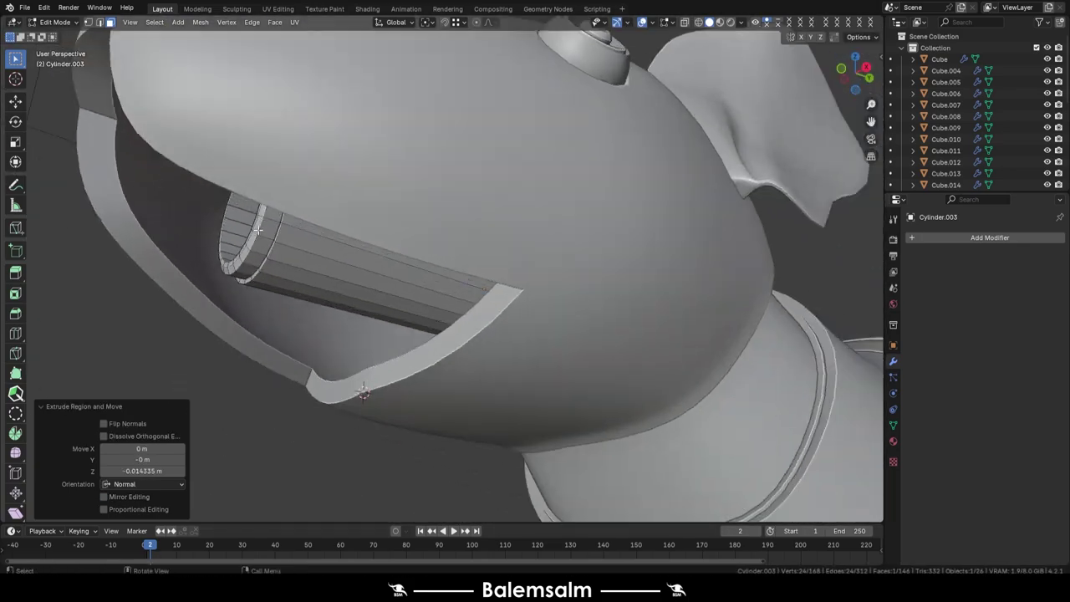
{"action": "key", "text": "alt+z"}
Replace the tube's end cap with a grid-filled face, extruded and shrunk into an inner disc
{"action": "key", "text": "x"}
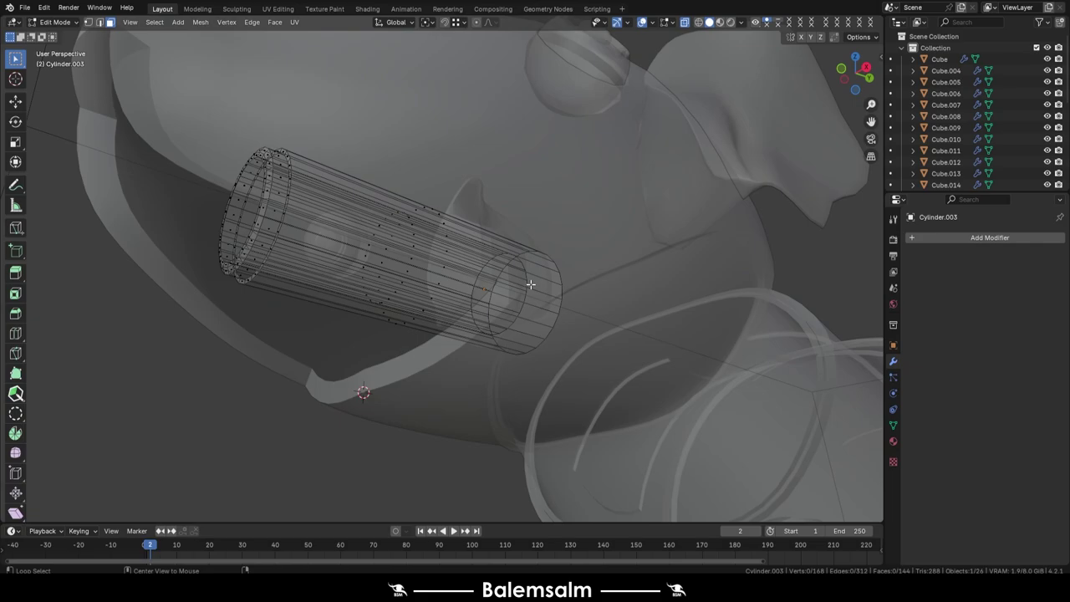
{"action": "key", "text": "2"}
{"action": "left_click", "coordinate": [526, 284], "text": "alt"}
{"action": "key", "text": "ctrl+f"}
{"action": "middle_click_drag", "start_coordinate": [526, 283], "coordinate": [566, 329]}
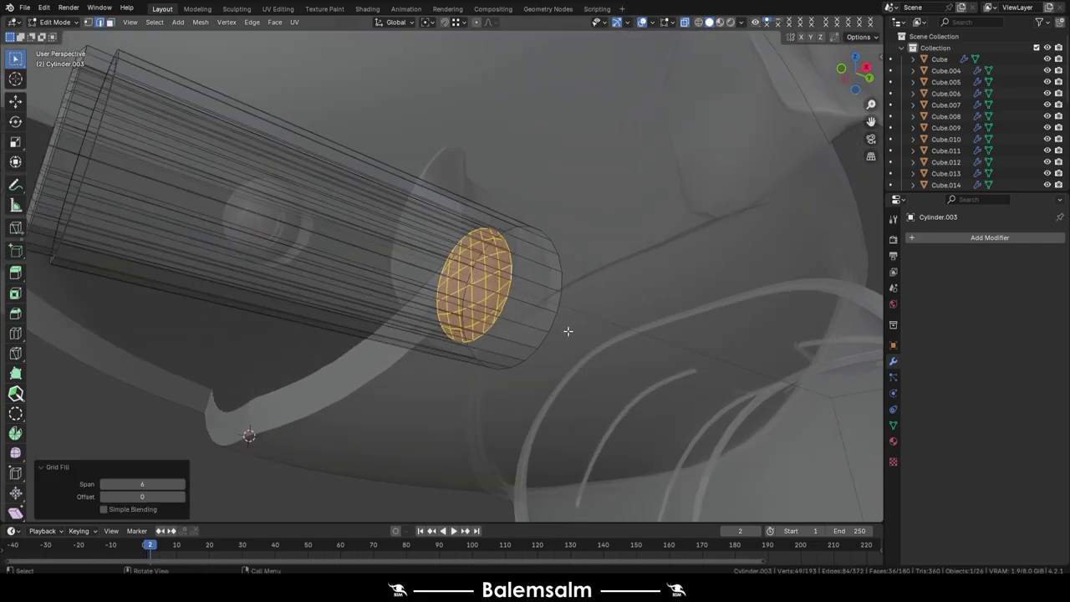
{"action": "key", "text": "e"}
{"action": "key", "text": "y"}
{"action": "left_click", "coordinate": [541, 317]}
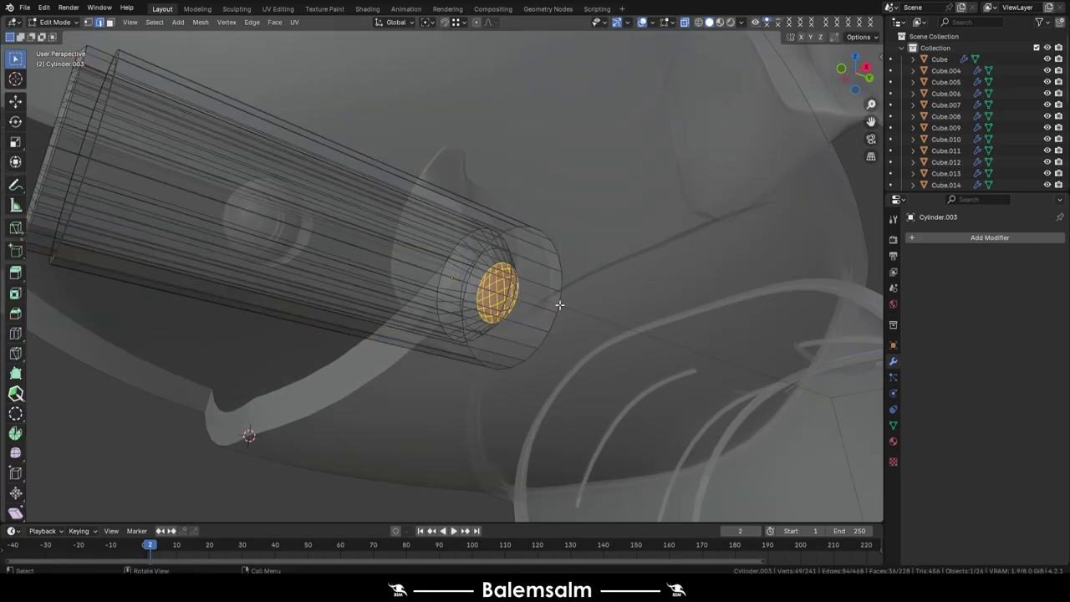
Tilt the flared back end to follow the neck and move it into place
{"action": "key", "text": "KP_3"}
{"action": "left_click", "coordinate": [549, 336]}
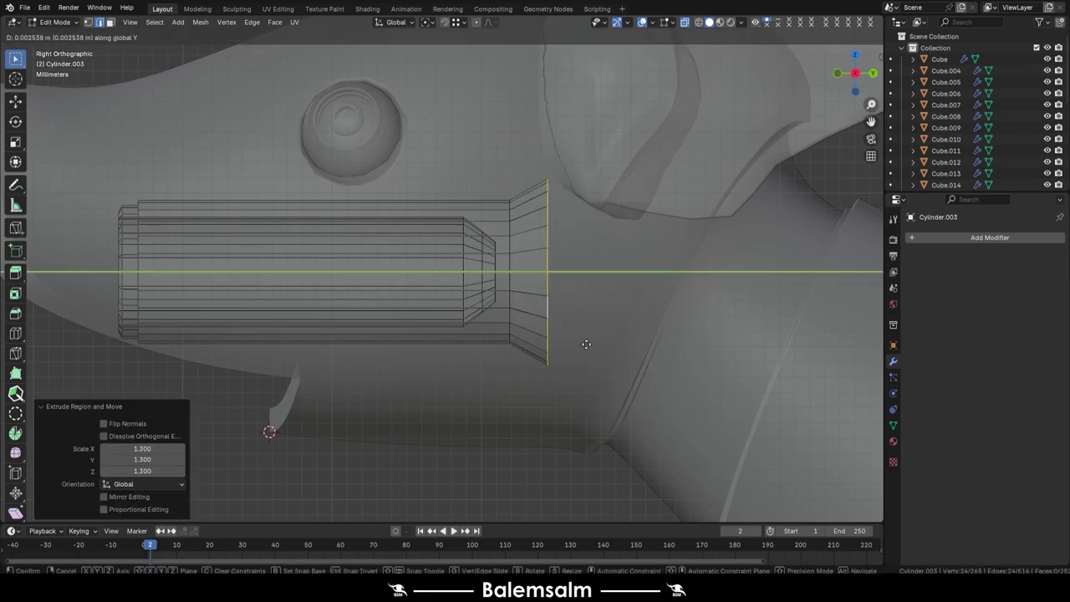
{"action": "key", "text": "r"}
{"action": "left_click", "coordinate": [549, 336]}
{"action": "scroll", "coordinate": [460, 387], "scroll_direction": "up", "scroll_amount": 3}
{"action": "key", "text": "g"}
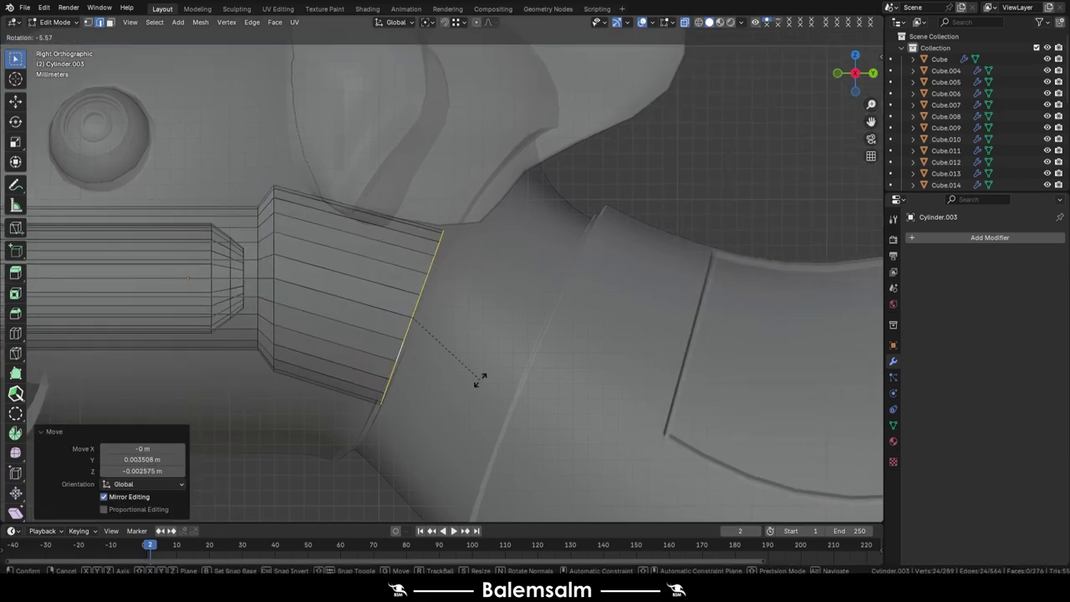
{"action": "left_click", "coordinate": [481, 379]}
Add centred loop cuts around the flare
{"action": "middle_click_drag", "start_coordinate": [481, 379], "coordinate": [585, 320], "text": "shift"}
{"action": "key", "text": "ctrl+r"}
{"action": "scroll", "coordinate": [436, 283], "scroll_direction": "up", "scroll_amount": 1}
{"action": "left_click", "coordinate": [436, 283]}
{"action": "right_click", "coordinate": [437, 283]}
Extrude two side faces outward along their normals to reach the jaw ring as support arms
{"action": "mouse_move", "coordinate": [494, 299]}
{"action": "middle_mouse_down"}
{"action": "mouse_move", "coordinate": [407, 311]}
{"action": "mouse_move", "coordinate": [251, 301]}
{"action": "middle_mouse_up"}
{"action": "left_click", "coordinate": [180, 293], "text": "shift"}
{"action": "key", "text": "grave"}
{"action": "left_click", "coordinate": [239, 285]}
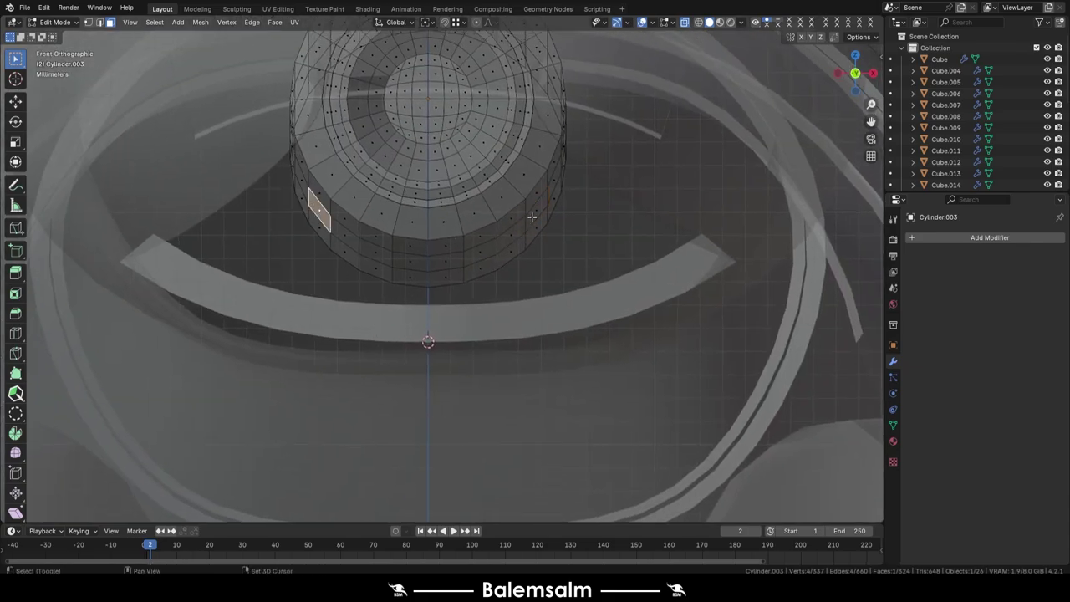
{"action": "key", "text": "e"}
{"action": "key", "text": "alt+s"}
{"action": "left_click", "coordinate": [535, 245]}
{"action": "left_click", "coordinate": [557, 292]}
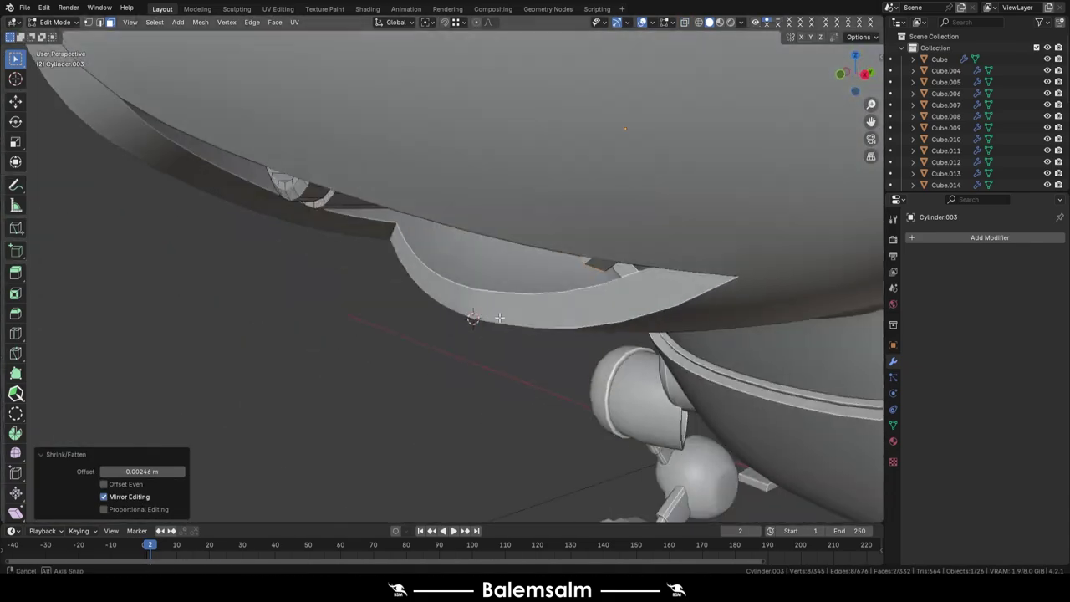
Adjust the arm thickness and slide a vertex into place at the neck joint
{"action": "middle_click_drag", "start_coordinate": [557, 292], "coordinate": [711, 341]}
{"action": "scroll", "coordinate": [406, 330], "scroll_direction": "up", "scroll_amount": 3}
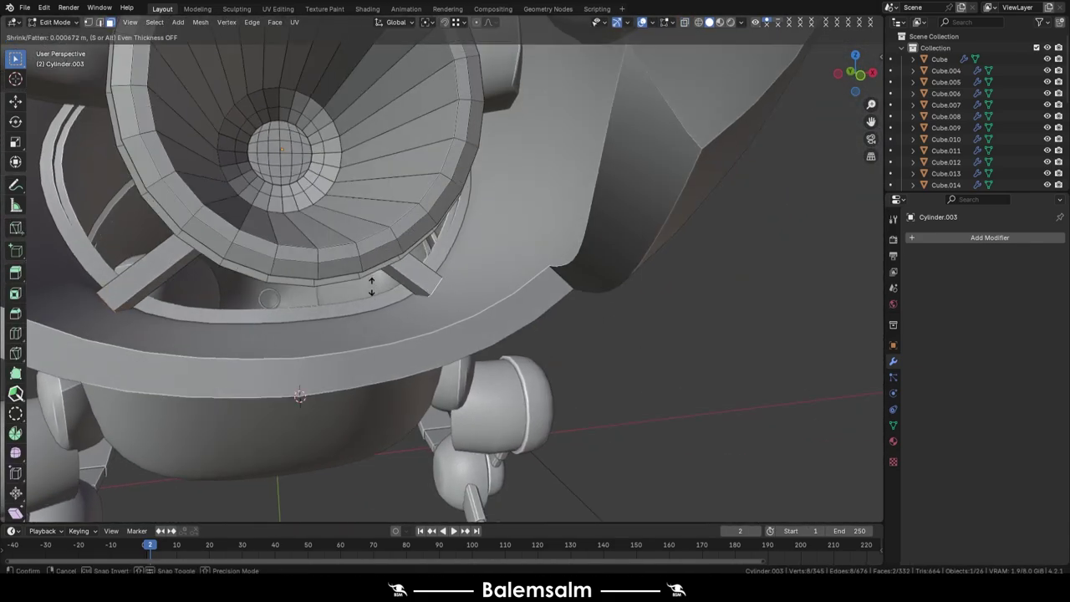
{"action": "left_click", "coordinate": [358, 319]}
{"action": "middle_click_drag", "start_coordinate": [358, 319], "coordinate": [285, 266]}
{"action": "middle_click_drag", "start_coordinate": [306, 318], "coordinate": [204, 326]}
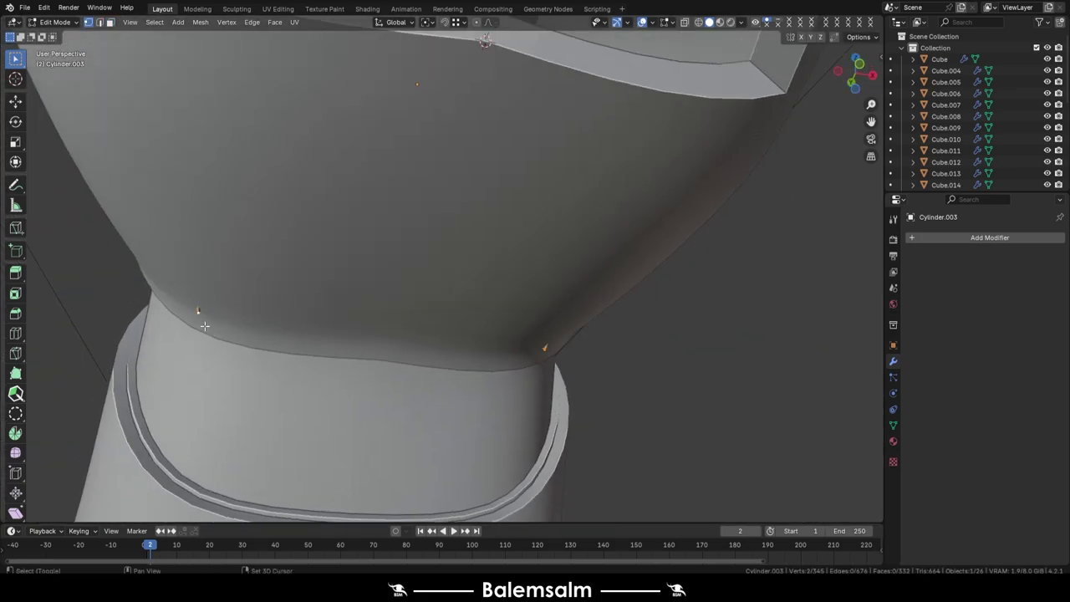
{"action": "left_click", "coordinate": [330, 241]}
{"action": "scroll", "coordinate": [628, 339], "scroll_direction": "down", "scroll_amount": 5}
Apply Shade Auto Smooth to the throat tube object
{"action": "key", "text": "Tab"}
{"action": "scroll", "coordinate": [637, 360], "scroll_direction": "down", "scroll_amount": 4}
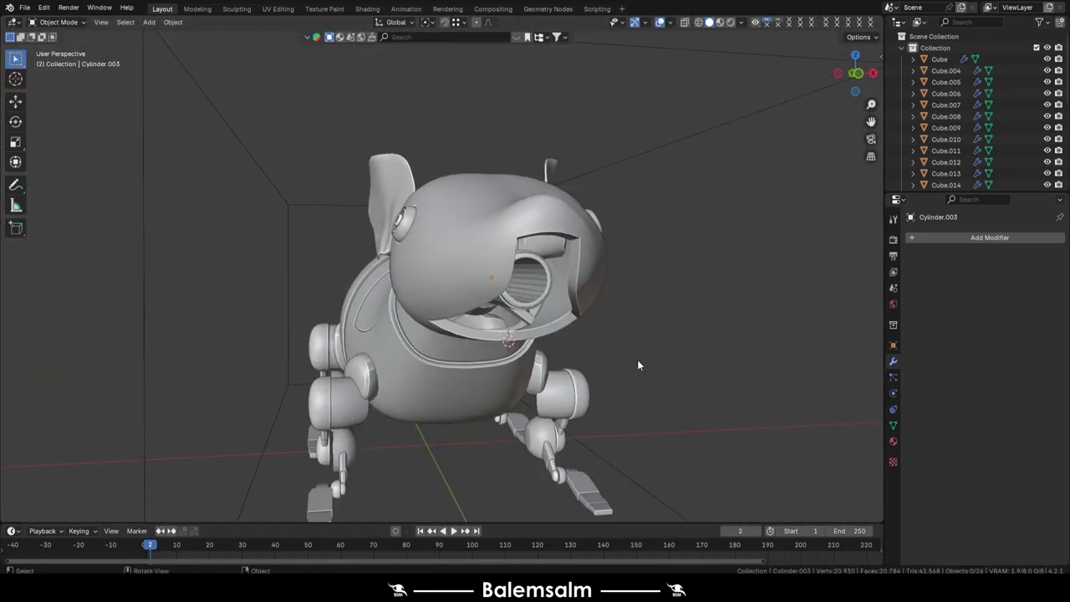
{"action": "right_click", "coordinate": [528, 224]}
{"action": "left_click", "coordinate": [527, 224]}
Add a new cylinder mesh to the scene
{"action": "middle_click_drag", "start_coordinate": [571, 305], "coordinate": [442, 222]}
{"action": "key", "text": "shift+a"}
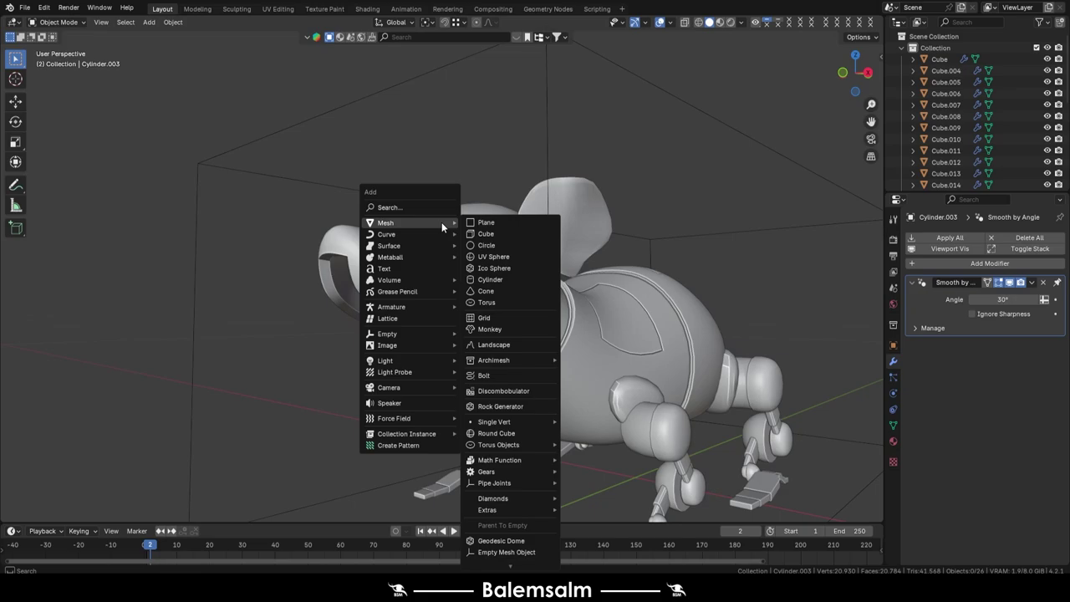
{"action": "left_click", "coordinate": [482, 270]}
Rotate the new cylinder 90° on X and scale it down to 0.151
{"action": "type", "text": "90"}
{"action": "key", "text": "Return"}
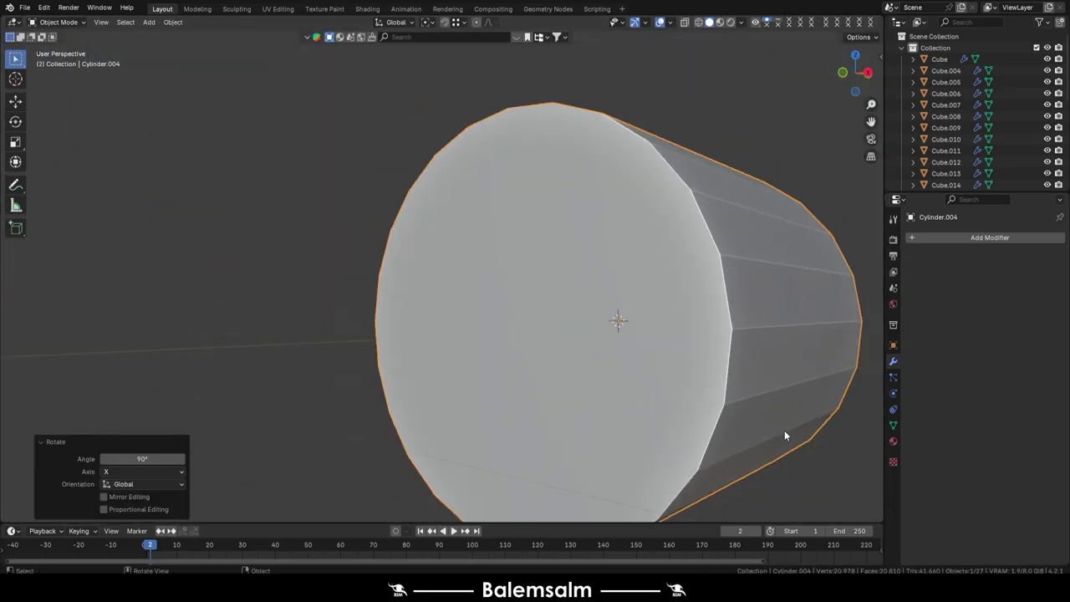
{"action": "key", "text": "Tab"}
{"action": "key", "text": "s"}
{"action": "scroll", "coordinate": [623, 397], "scroll_direction": "up", "scroll_amount": 5}
{"action": "scroll", "coordinate": [623, 397], "scroll_direction": "down", "scroll_amount": 5}
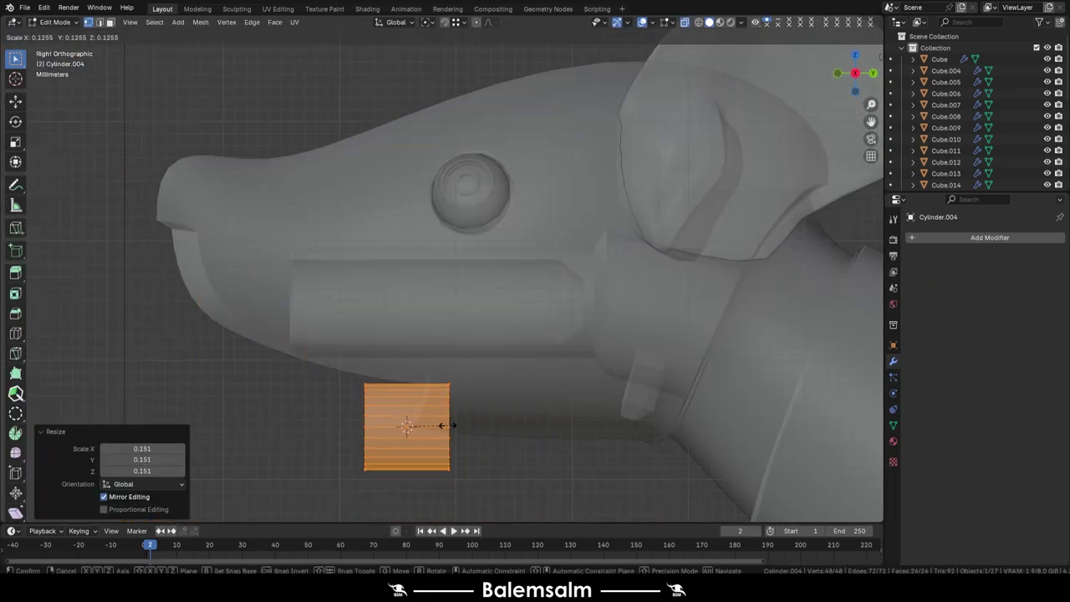
{"action": "key", "text": "Tab"}
{"action": "key", "text": "g"}
{"action": "key", "text": "z"}
{"action": "left_click", "coordinate": [490, 346]}
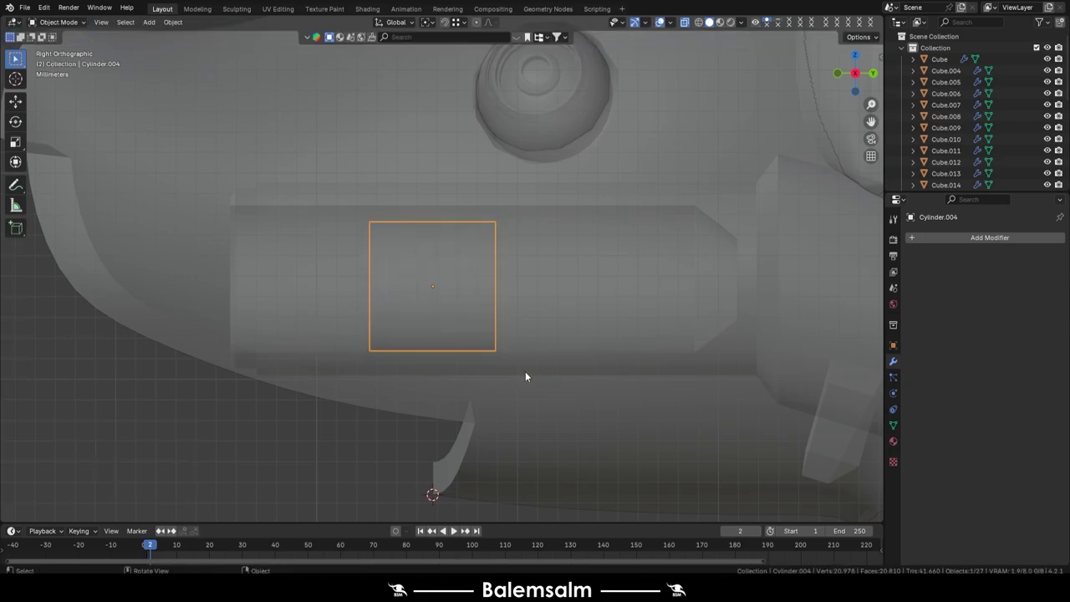
Move the cylinder along Z to its new height and frame it in view
{"action": "key", "text": "g"}
{"action": "key", "text": "z"}
{"action": "left_click", "coordinate": [523, 310]}
{"action": "middle_click_drag", "start_coordinate": [524, 310], "coordinate": [585, 357]}
{"action": "key", "text": "KP_Decimal"}
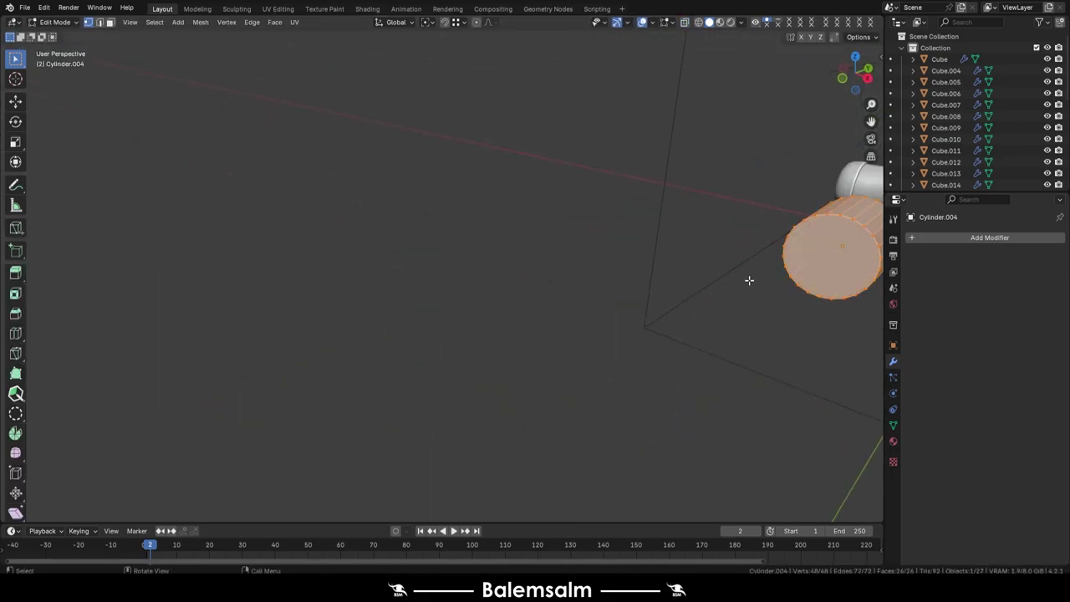
Shift the cylinder's end along Y, then extrude and shrink it into the cone tip
{"action": "key", "text": "Tab"}
{"action": "key", "text": "g"}
{"action": "key", "text": "y"}
{"action": "middle_click_drag", "start_coordinate": [427, 327], "coordinate": [425, 359]}
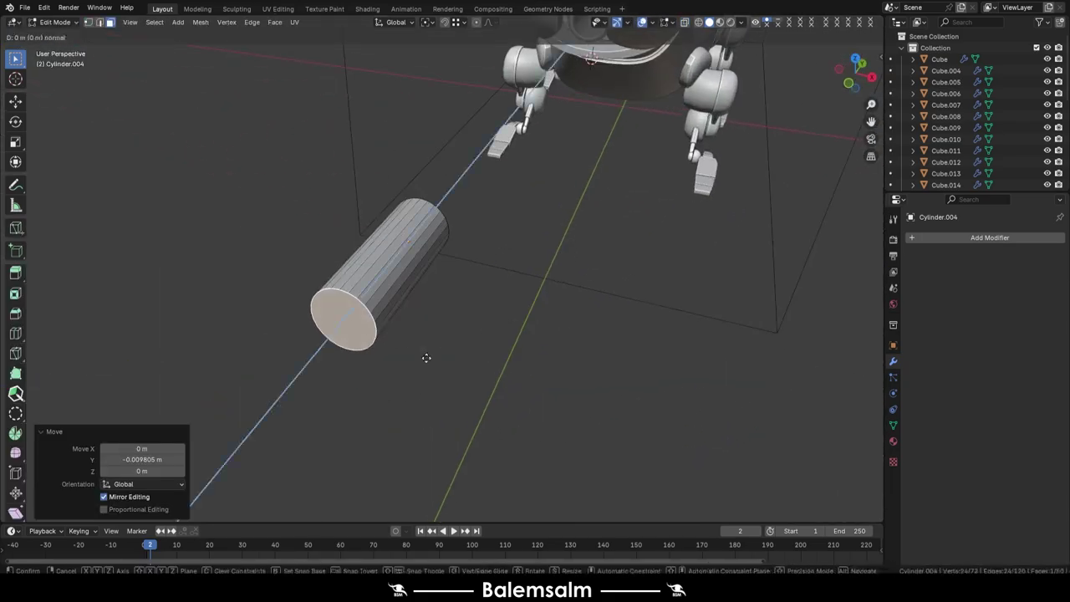
{"action": "scroll", "coordinate": [426, 358], "scroll_direction": "up", "scroll_amount": 2}
{"action": "key", "text": "e"}
{"action": "key", "text": "s"}
{"action": "left_click", "coordinate": [526, 360]}
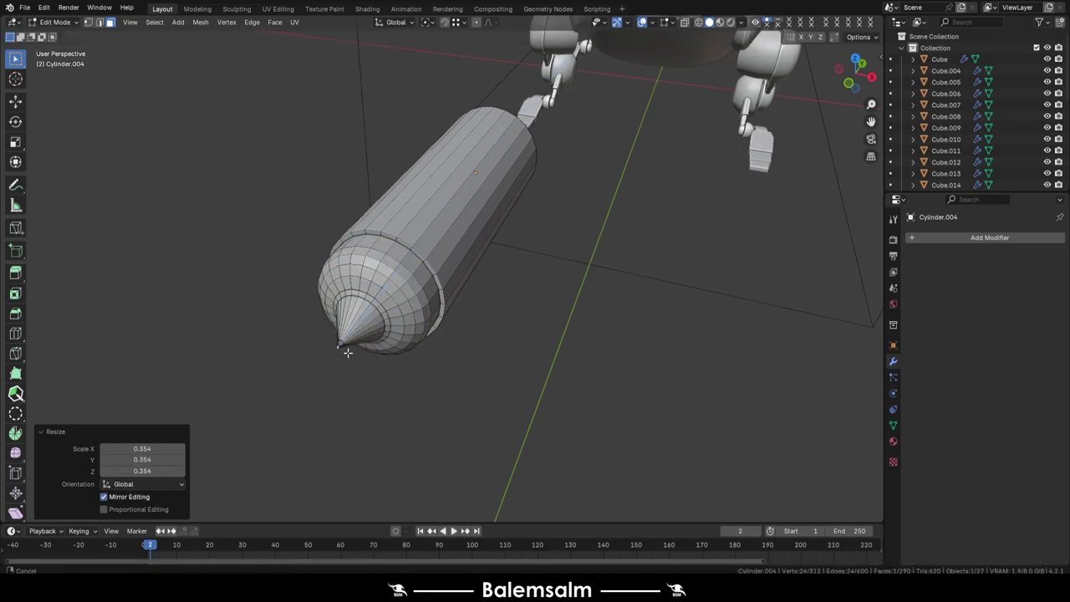
Extrude and shrink the flat end face to form a stepped collar
{"action": "scroll", "coordinate": [348, 353], "scroll_direction": "up", "scroll_amount": 3}
{"action": "scroll", "coordinate": [397, 301], "scroll_direction": "down", "scroll_amount": 1}
{"action": "middle_click_drag", "start_coordinate": [397, 301], "coordinate": [536, 351]}
{"action": "scroll", "coordinate": [499, 342], "scroll_direction": "down", "scroll_amount": 3}
{"action": "left_click", "coordinate": [520, 347]}
{"action": "key", "text": "e"}
{"action": "key", "text": "s"}
{"action": "left_click", "coordinate": [616, 420]}
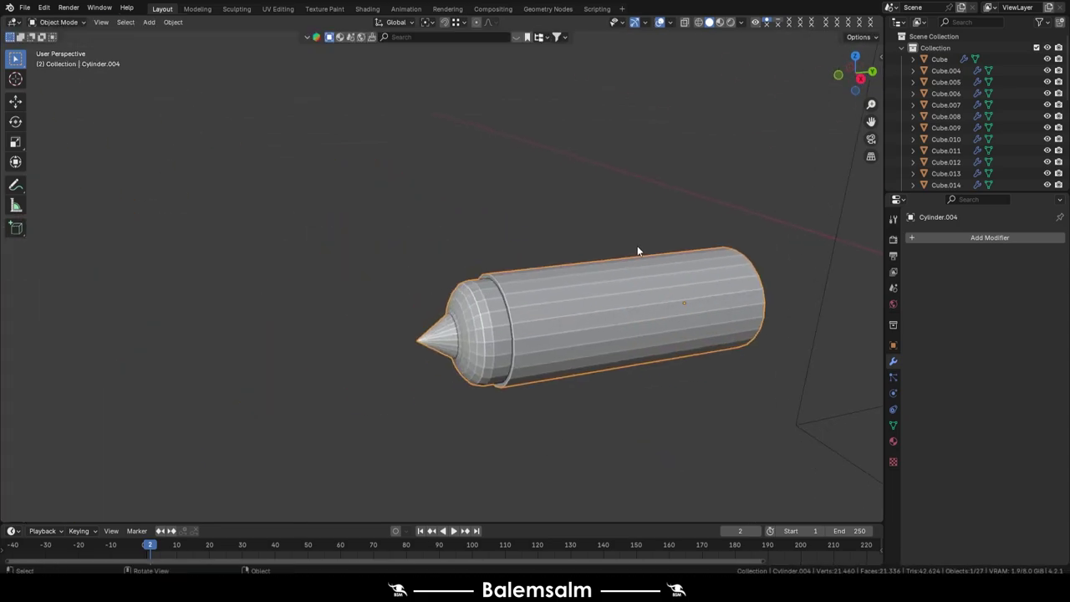
Select the cone-tip vertices and, in Right view, move the canister along Y
{"action": "key", "text": "1"}
{"action": "left_click", "coordinate": [361, 428]}
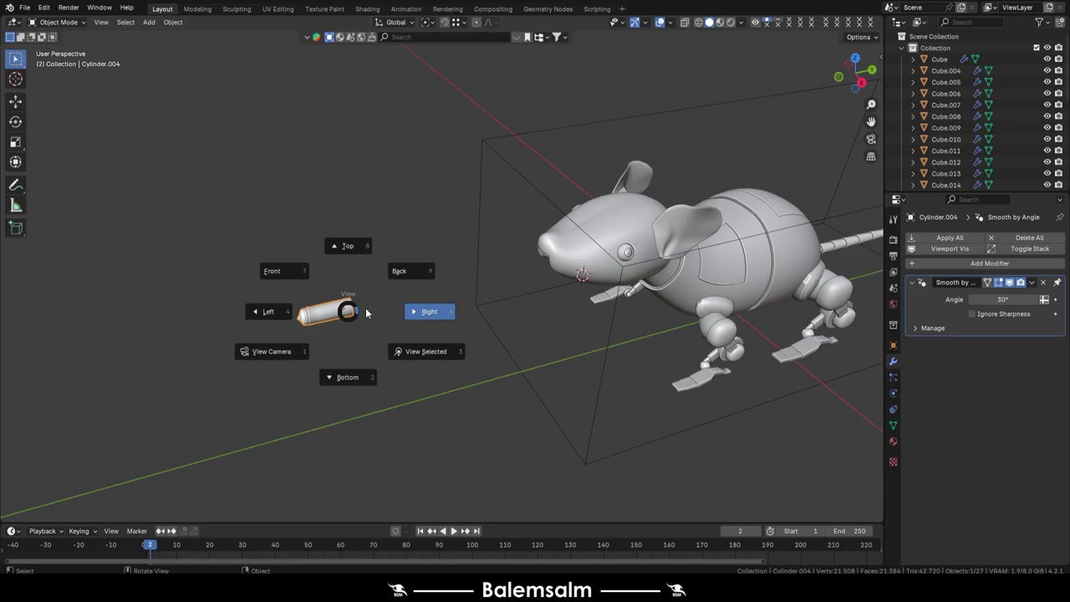
{"action": "left_click", "coordinate": [366, 311]}
{"action": "key", "text": "g"}
{"action": "key", "text": "y"}
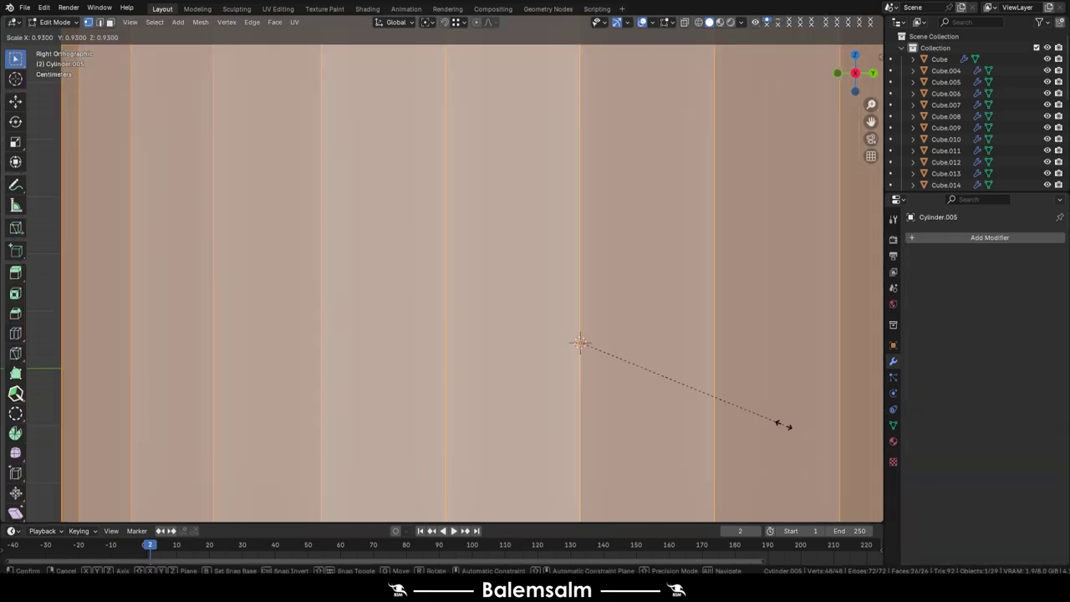
Scale the new cylinder down to 0.259 and inset the small tube's end
{"action": "left_click", "coordinate": [623, 362]}
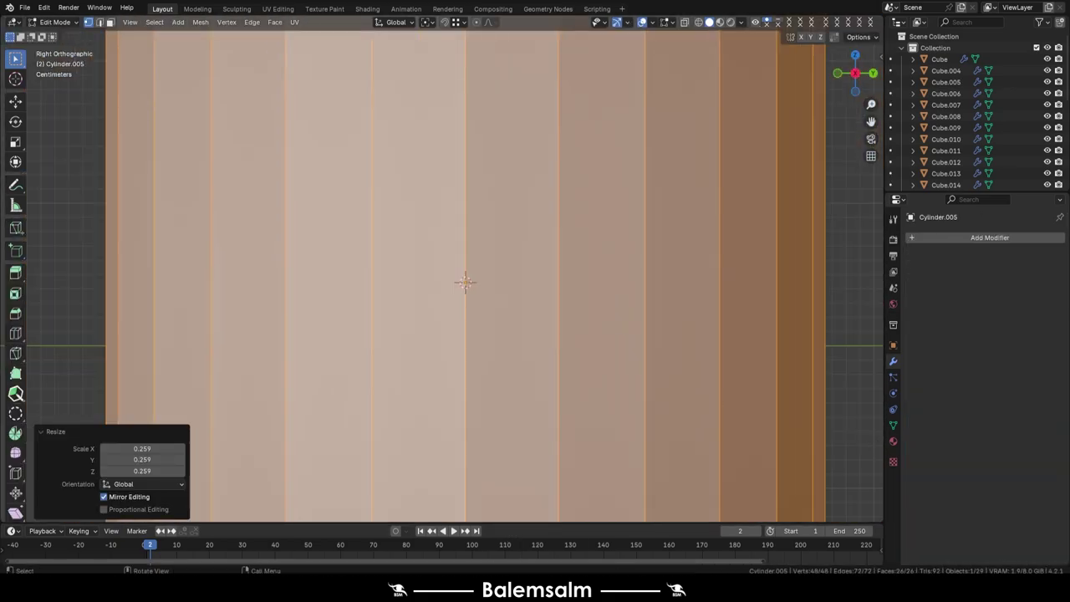
{"action": "scroll", "coordinate": [623, 362], "scroll_direction": "down", "scroll_amount": 5}
{"action": "scroll", "coordinate": [623, 361], "scroll_direction": "down", "scroll_amount": 5}
{"action": "key", "text": "s"}
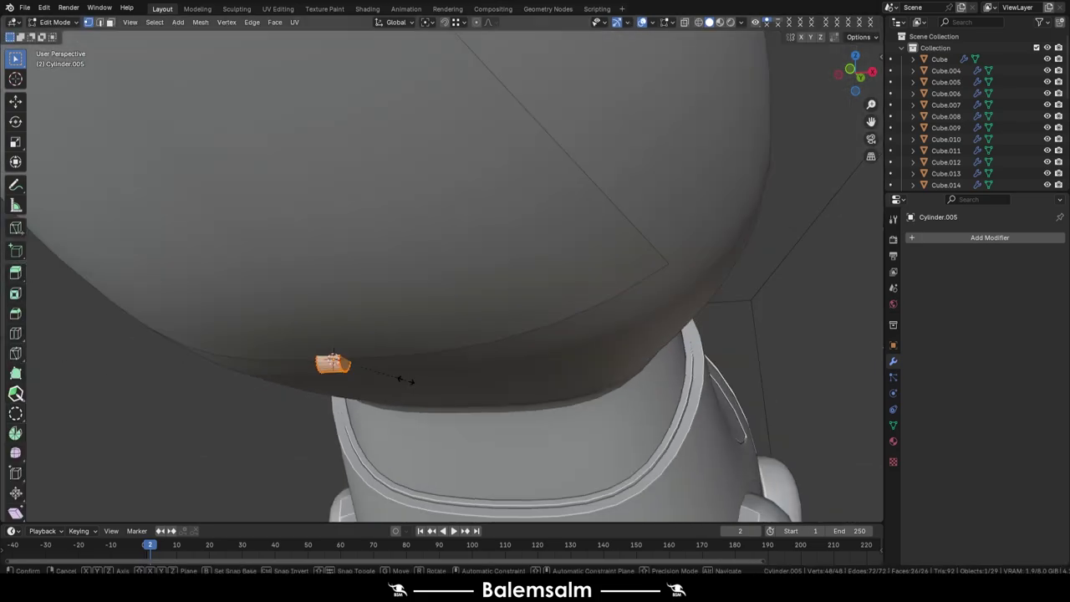
{"action": "middle_click_drag", "start_coordinate": [372, 337], "coordinate": [185, 410]}
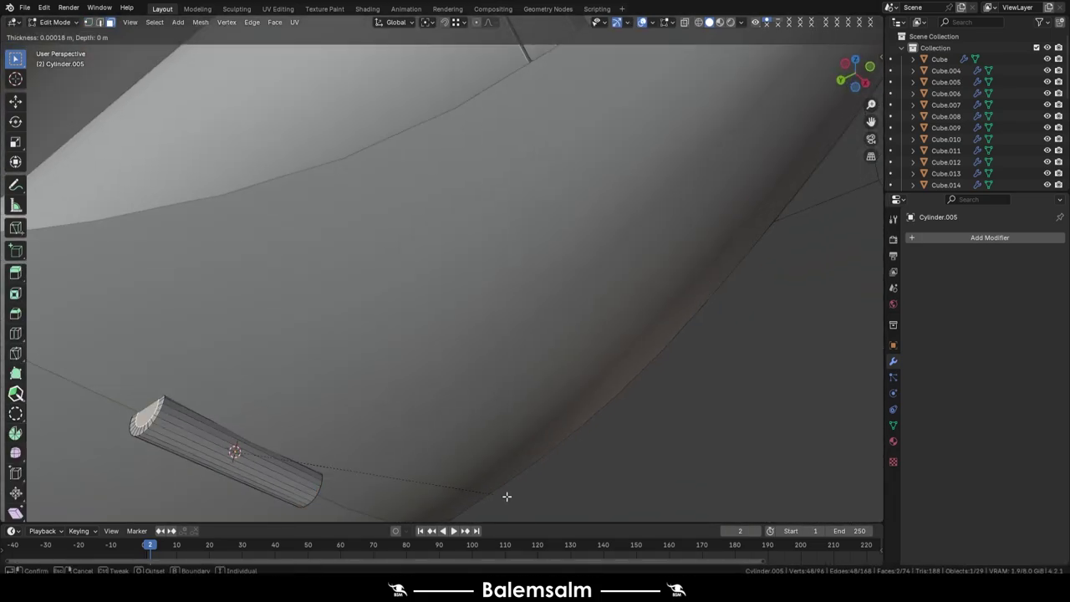
{"action": "left_click", "coordinate": [507, 497]}
Extrude the tube's open end loop and scale it inward to form a rim
{"action": "mouse_move", "coordinate": [738, 388]}
{"action": "middle_mouse_down"}
{"action": "mouse_move", "coordinate": [126, 378]}
{"action": "mouse_move", "coordinate": [306, 359]}
{"action": "mouse_move", "coordinate": [215, 358]}
{"action": "mouse_move", "coordinate": [350, 372]}
{"action": "mouse_move", "coordinate": [368, 385]}
{"action": "middle_mouse_up"}
{"action": "left_click", "coordinate": [327, 361], "text": "ctrl"}
{"action": "key", "text": "e"}
{"action": "key", "text": "s"}
{"action": "left_click", "coordinate": [362, 405]}
{"action": "key", "text": "m"}
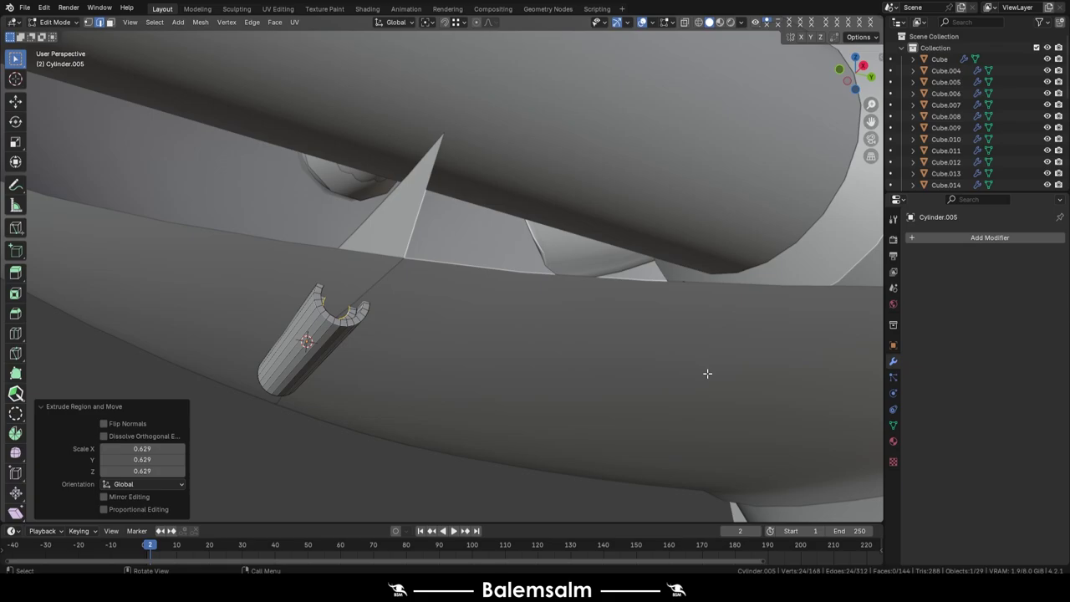
{"action": "mouse_move", "coordinate": [458, 339]}
{"action": "middle_mouse_down"}
{"action": "mouse_move", "coordinate": [563, 303]}
{"action": "mouse_move", "coordinate": [513, 342]}
{"action": "mouse_move", "coordinate": [382, 301]}
{"action": "mouse_move", "coordinate": [459, 354]}
{"action": "middle_mouse_up"}
Set the view Clip Start to 0.001 m and zoom in on the tube end
{"action": "key", "text": "n"}
{"action": "left_click", "coordinate": [875, 111]}
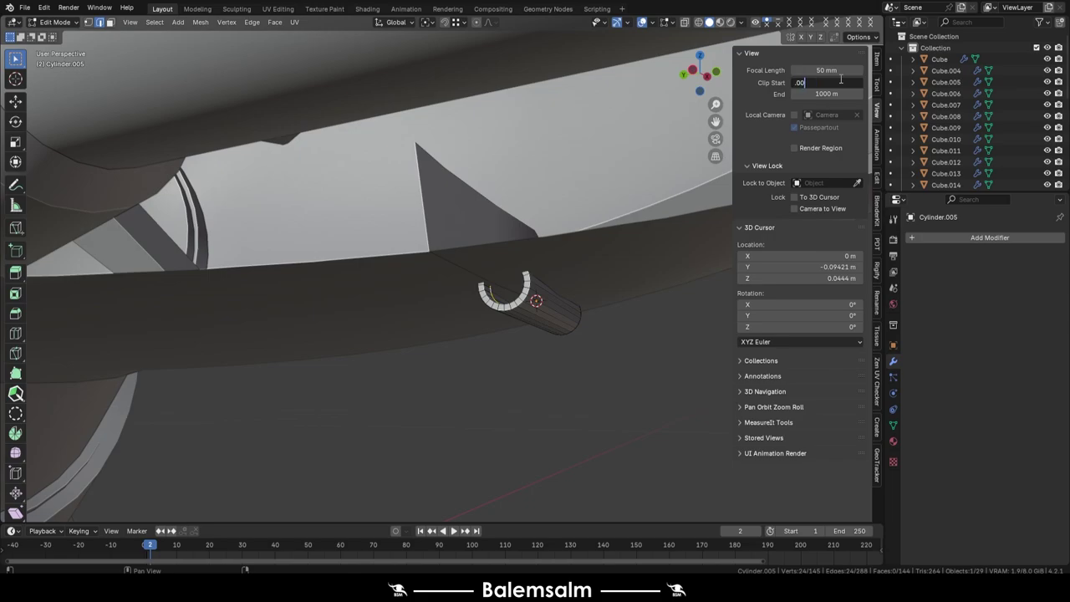
{"action": "type", "text": "1"}
{"action": "key", "text": "Return"}
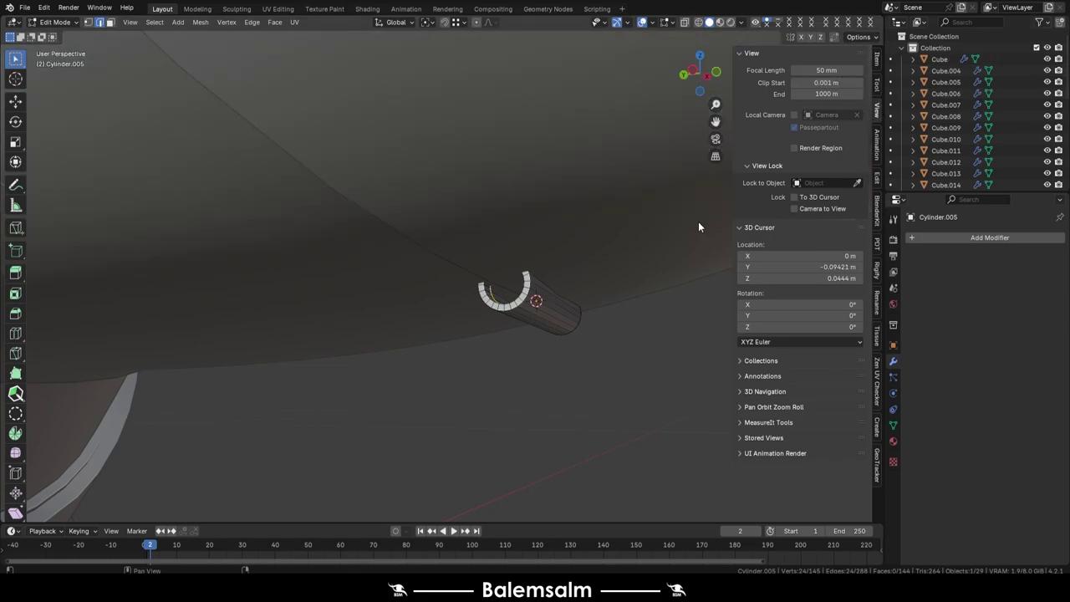
{"action": "key", "text": "KP_Decimal"}
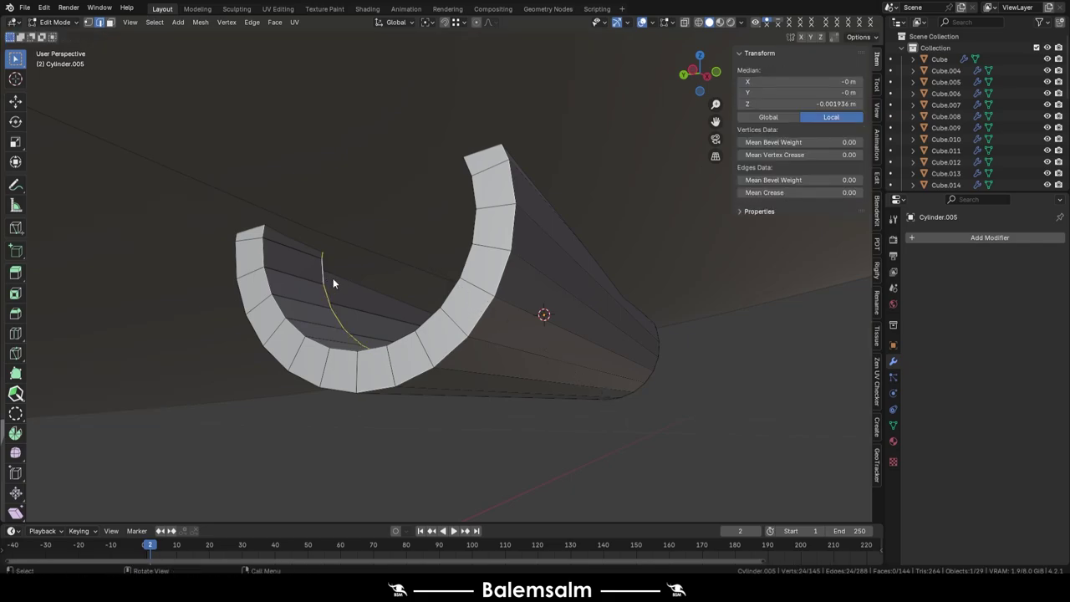
Inset the rim faces and shrink them inward to their new size
{"action": "scroll", "coordinate": [583, 416], "scroll_direction": "down", "scroll_amount": 4}
{"action": "left_click", "coordinate": [598, 391]}
{"action": "key", "text": "g"}
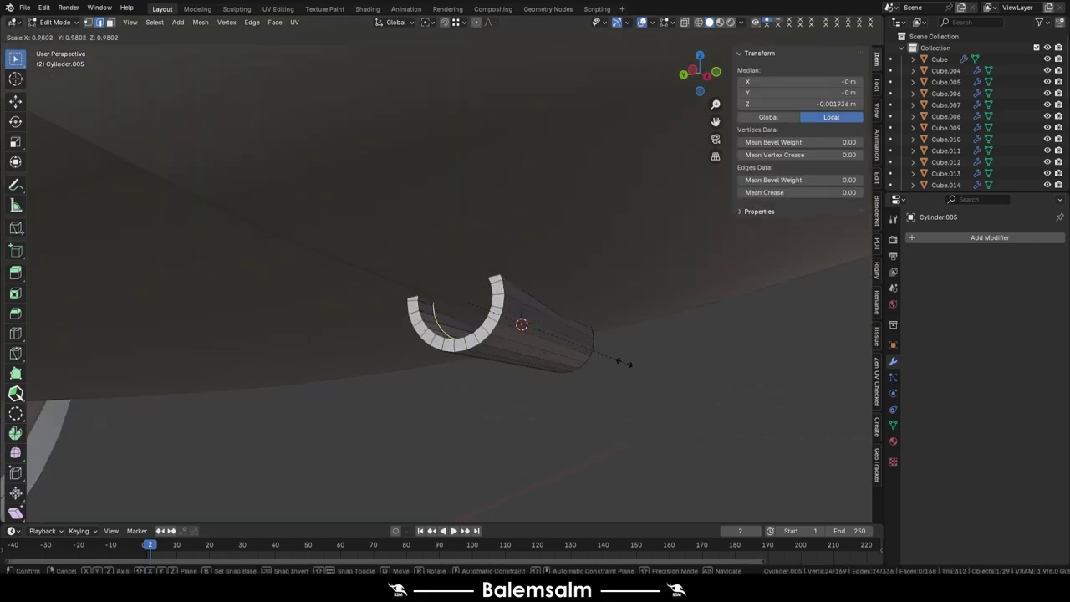
{"action": "left_click", "coordinate": [623, 362]}
Merge overlapping vertices by distance across the whole tube mesh
{"action": "key", "text": "a"}
{"action": "key", "text": "m"}
{"action": "left_click", "coordinate": [568, 246]}
{"action": "key", "text": "ctrl+z"}
{"action": "key", "text": "m"}
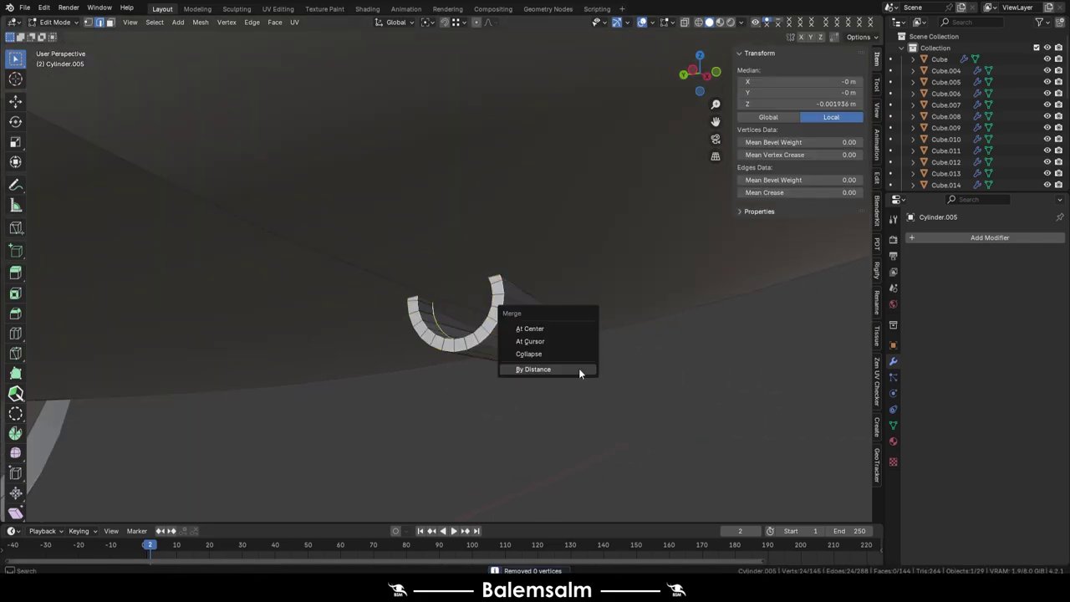
{"action": "key", "text": "Escape"}
Shade the tube object Auto Smooth (Smooth by Angle)
{"action": "key", "text": "Tab"}
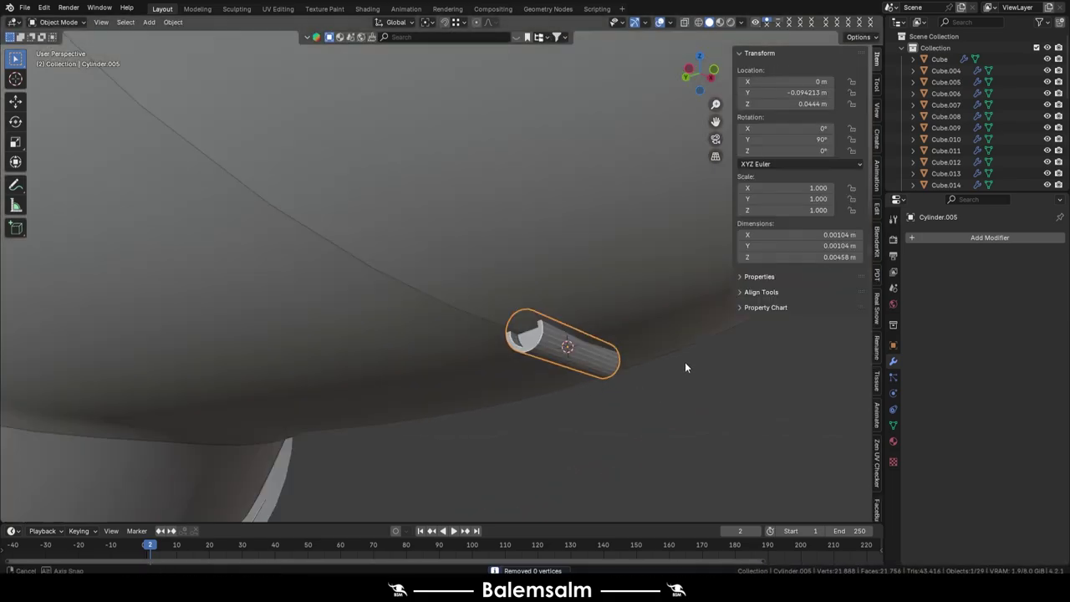
{"action": "scroll", "coordinate": [524, 370], "scroll_direction": "up", "scroll_amount": 2}
{"action": "right_click", "coordinate": [569, 275]}
{"action": "left_click", "coordinate": [568, 275]}
{"action": "scroll", "coordinate": [551, 319], "scroll_direction": "down", "scroll_amount": 5}
Select the mouse body Cube.001, enter Edit Mode and save the file
{"action": "mouse_move", "coordinate": [551, 319]}
{"action": "middle_mouse_down"}
{"action": "mouse_move", "coordinate": [545, 300]}
{"action": "mouse_move", "coordinate": [459, 378]}
{"action": "mouse_move", "coordinate": [490, 334]}
{"action": "mouse_move", "coordinate": [483, 234]}
{"action": "middle_mouse_up"}
{"action": "left_click", "coordinate": [490, 334]}
{"action": "key", "text": "Tab"}
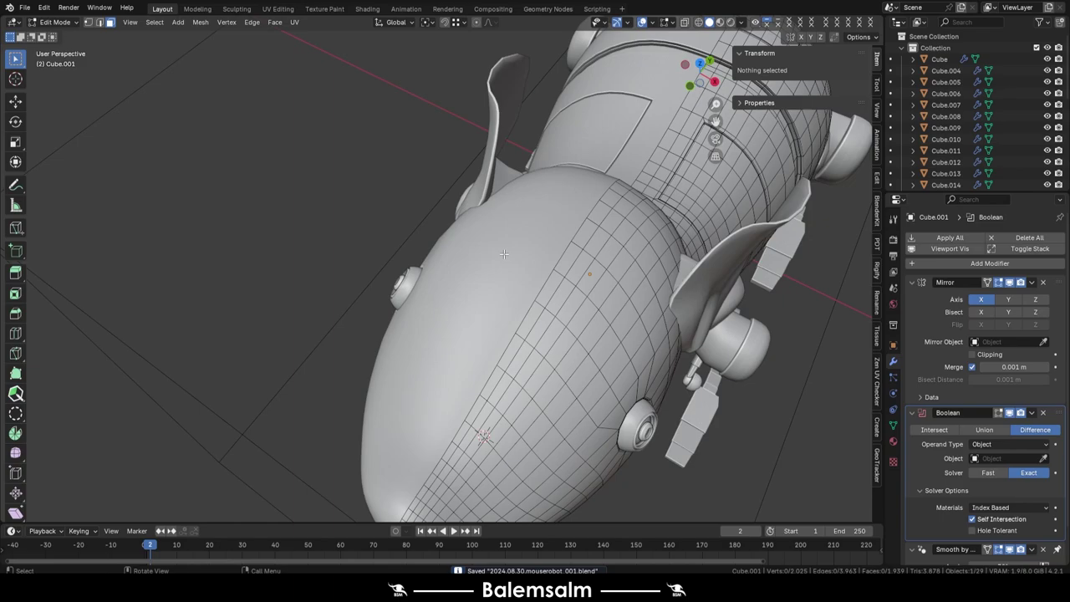
{"action": "key", "text": "ctrl+s"}
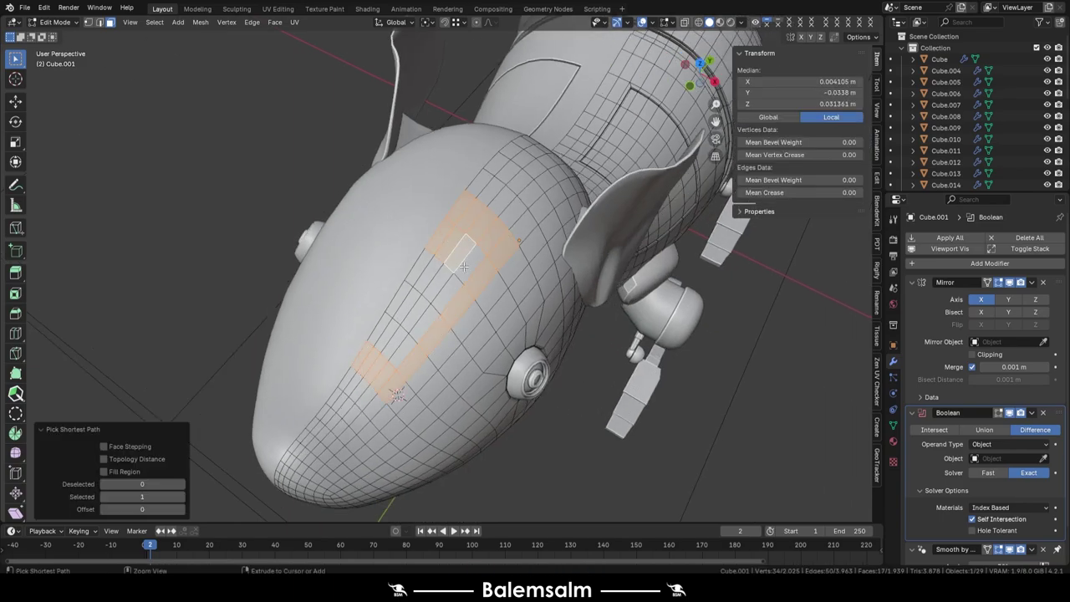
Inset a path of faces on the rear flank and push it inward as a recessed seam
{"action": "left_click", "coordinate": [400, 351], "text": "ctrl"}
{"action": "mouse_move", "coordinate": [400, 352]}
{"action": "middle_mouse_down"}
{"action": "mouse_move", "coordinate": [524, 313]}
{"action": "mouse_move", "coordinate": [530, 301]}
{"action": "middle_mouse_up"}
{"action": "left_click", "coordinate": [583, 312]}
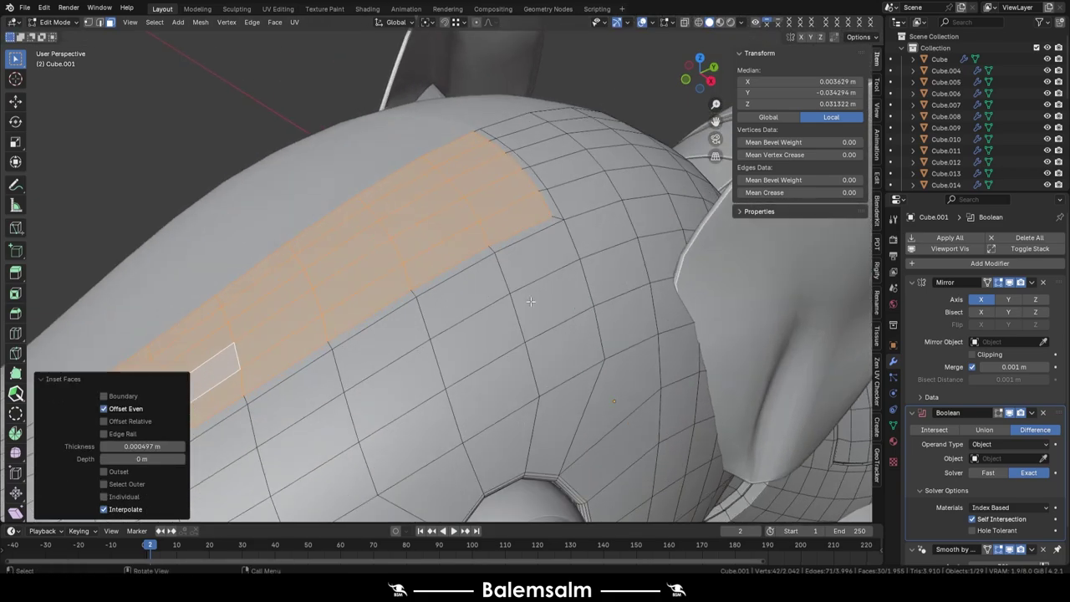
{"action": "key", "text": "ctrl+z"}
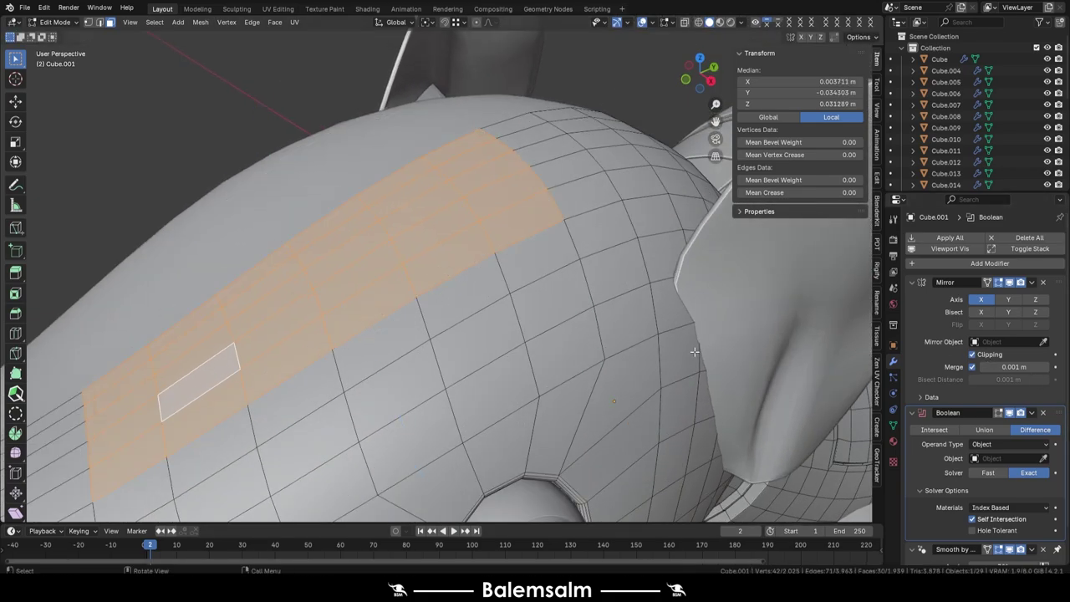
{"action": "left_click", "coordinate": [552, 388]}
{"action": "key", "text": "e"}
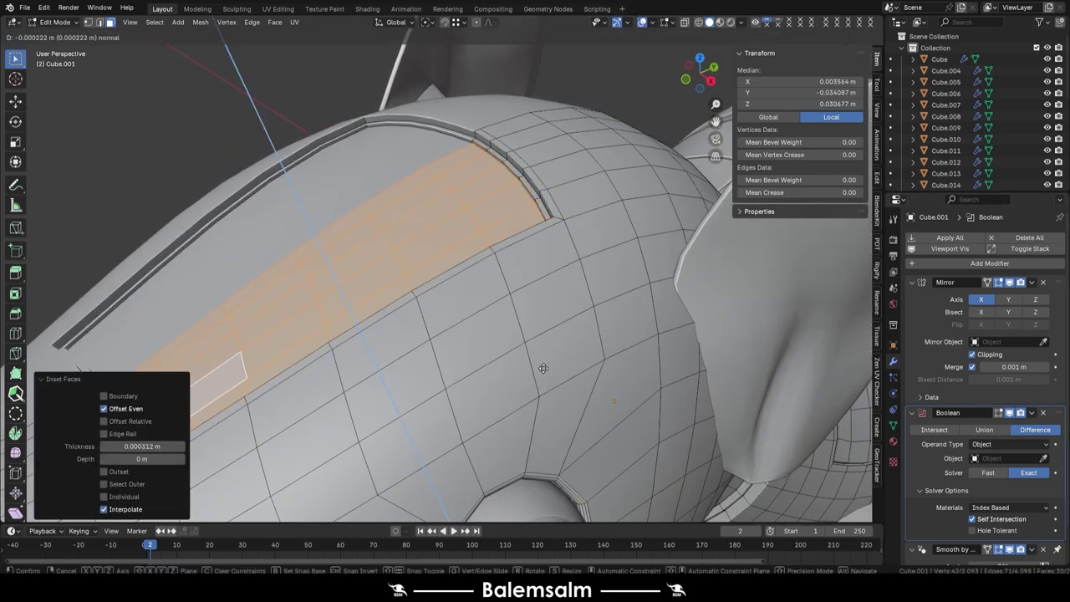
{"action": "left_click", "coordinate": [543, 368]}
{"action": "key", "text": "Tab"}
Orbit around the whole mouse and select another of its parts
{"action": "scroll", "coordinate": [544, 368], "scroll_direction": "down", "scroll_amount": 10}
{"action": "mouse_move", "coordinate": [437, 224]}
{"action": "middle_mouse_down"}
{"action": "mouse_move", "coordinate": [574, 209]}
{"action": "mouse_move", "coordinate": [437, 268]}
{"action": "mouse_move", "coordinate": [124, 280]}
{"action": "mouse_move", "coordinate": [363, 112]}
{"action": "mouse_move", "coordinate": [316, 351]}
{"action": "mouse_move", "coordinate": [403, 454]}
{"action": "mouse_move", "coordinate": [412, 277]}
{"action": "middle_mouse_up"}
{"action": "left_click", "coordinate": [316, 352]}
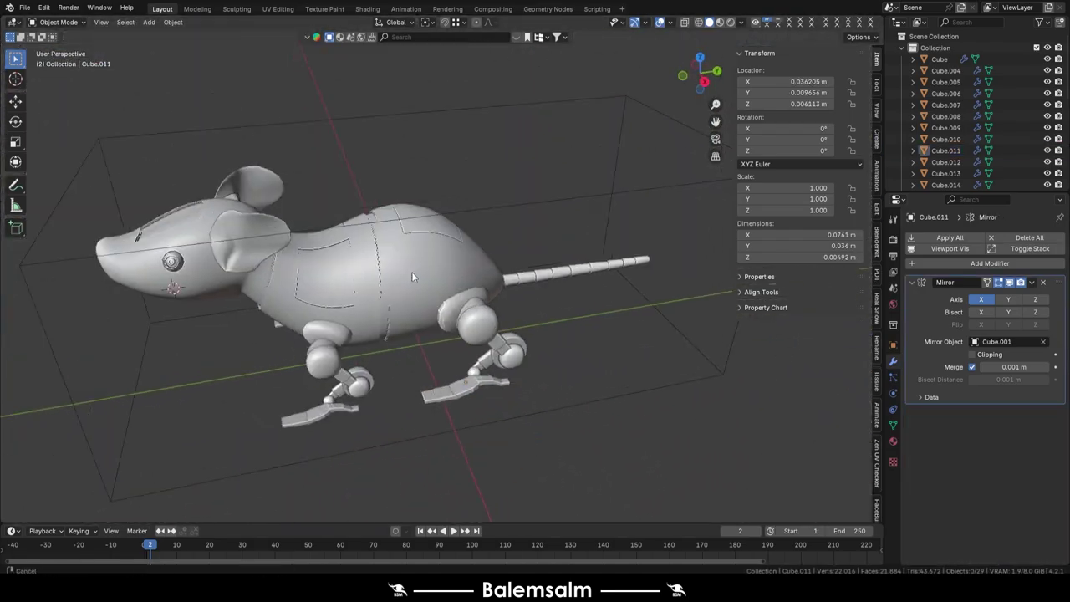
Select and frame the stray plane, orbit out to the whole mouse, and save
{"action": "key", "text": "grave"}
{"action": "left_click", "coordinate": [359, 239]}
{"action": "key", "text": "KP_Decimal"}
{"action": "mouse_move", "coordinate": [496, 220]}
{"action": "middle_mouse_down"}
{"action": "mouse_move", "coordinate": [659, 311]}
{"action": "mouse_move", "coordinate": [376, 236]}
{"action": "mouse_move", "coordinate": [666, 359]}
{"action": "middle_mouse_up"}
{"action": "key", "text": "ctrl+s"}
Convert all robot mouse objects to plain meshes and delete the stray plane
{"action": "key", "text": "alt+c"}
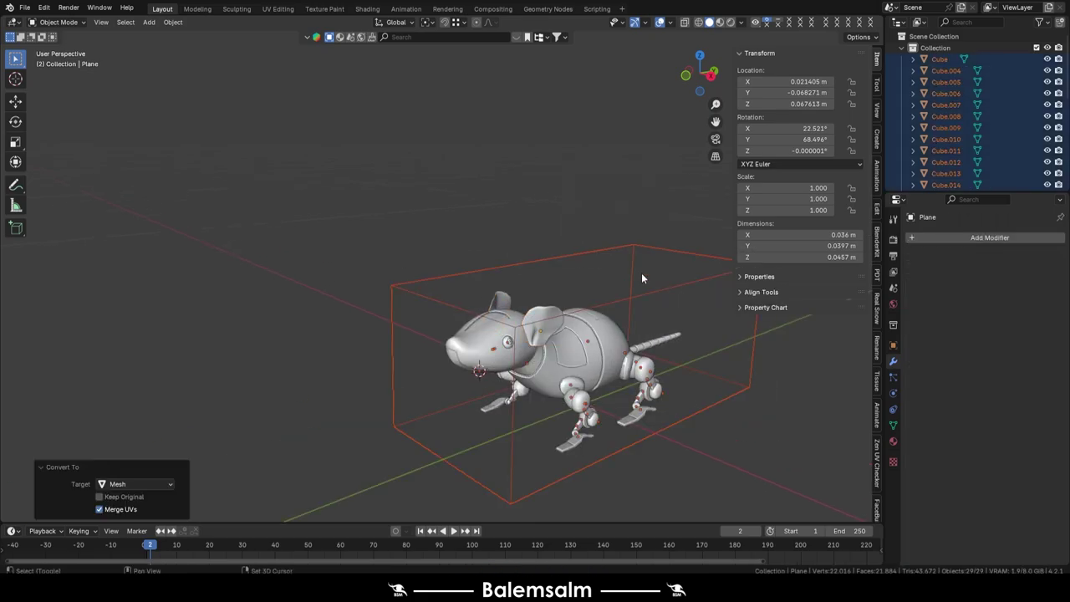
{"action": "key", "text": "ctrl+a"}
{"action": "mouse_move", "coordinate": [641, 273]}
{"action": "middle_mouse_down"}
{"action": "mouse_move", "coordinate": [515, 233]}
{"action": "mouse_move", "coordinate": [504, 189]}
{"action": "mouse_move", "coordinate": [577, 272]}
{"action": "mouse_move", "coordinate": [310, 299]}
{"action": "middle_mouse_up"}
{"action": "key", "text": "Delete"}
Enable the Face Orientation overlay and inspect head, side and tail for outward-facing normals
{"action": "key", "text": "grave"}
{"action": "left_click", "coordinate": [269, 262]}
{"action": "key", "text": "KP_3"}
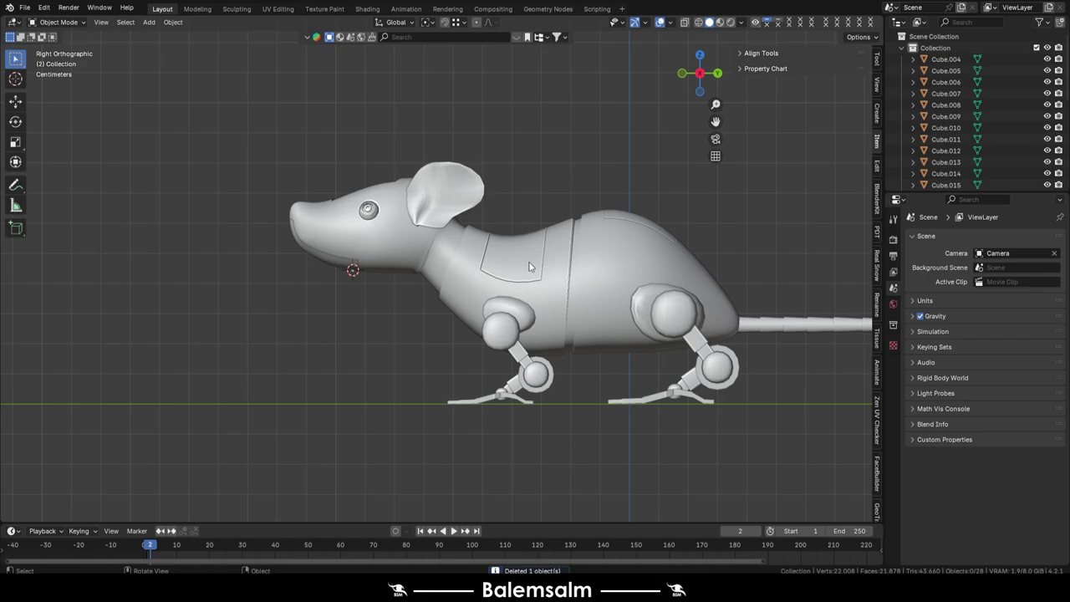
{"action": "mouse_move", "coordinate": [361, 344]}
{"action": "middle_mouse_down"}
{"action": "mouse_move", "coordinate": [542, 363]}
{"action": "mouse_move", "coordinate": [580, 229]}
{"action": "mouse_move", "coordinate": [318, 198]}
{"action": "middle_mouse_up"}
{"action": "scroll", "coordinate": [318, 198], "scroll_direction": "down", "scroll_amount": 3}
{"action": "left_click", "coordinate": [669, 22]}
{"action": "left_click", "coordinate": [603, 280]}
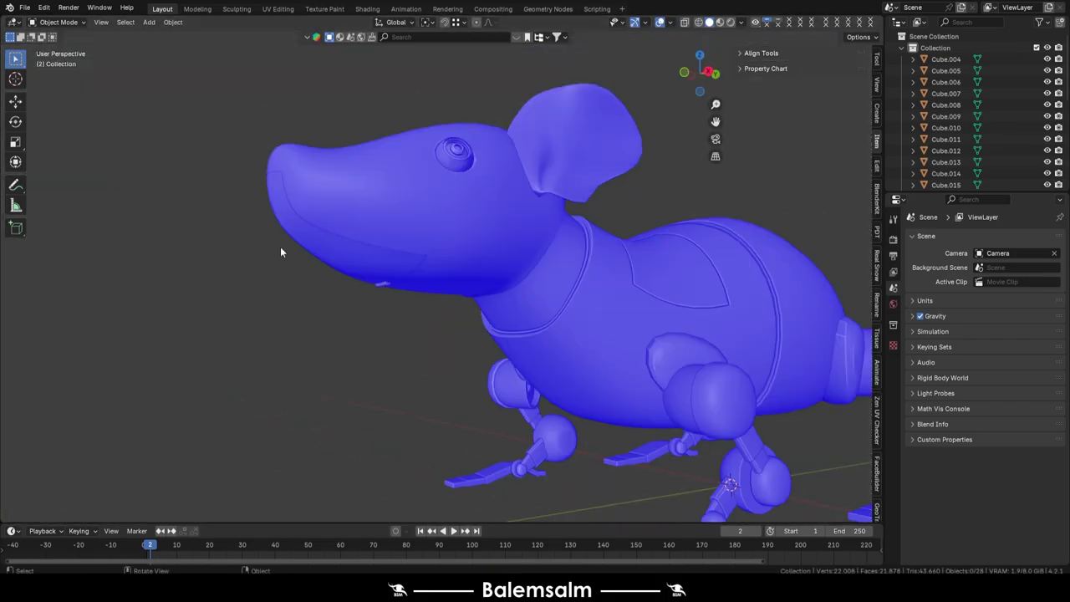
{"action": "mouse_move", "coordinate": [280, 247]}
{"action": "middle_mouse_down"}
{"action": "mouse_move", "coordinate": [396, 317]}
{"action": "mouse_move", "coordinate": [240, 344]}
{"action": "mouse_move", "coordinate": [628, 315]}
{"action": "mouse_move", "coordinate": [569, 319]}
{"action": "middle_mouse_up"}
{"action": "mouse_move", "coordinate": [568, 320]}
{"action": "middle_mouse_down", "text": "ctrl"}
{"action": "mouse_move", "coordinate": [509, 324]}
{"action": "mouse_move", "coordinate": [444, 306]}
{"action": "mouse_move", "coordinate": [475, 331]}
{"action": "mouse_move", "coordinate": [502, 326]}
{"action": "middle_mouse_up", "text": "ctrl"}
{"action": "scroll", "coordinate": [533, 327], "scroll_direction": "up", "scroll_amount": 5}
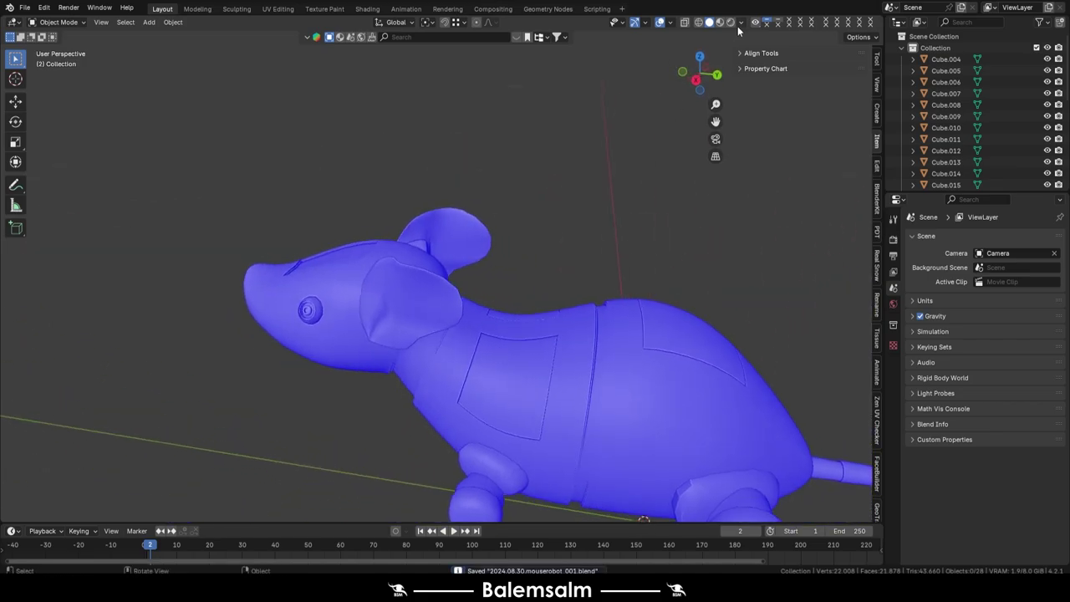
Toggle cavity shading and turn the Face Orientation overlay back off
{"action": "left_click", "coordinate": [740, 23]}
{"action": "left_click", "coordinate": [678, 308]}
{"action": "left_click", "coordinate": [678, 309]}
{"action": "left_click", "coordinate": [669, 22]}
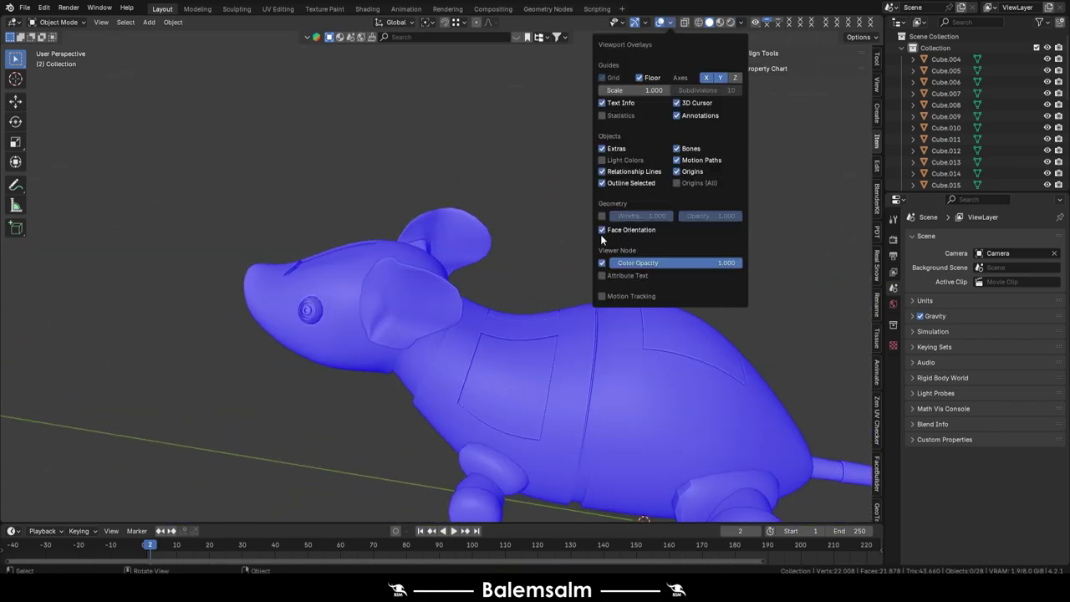
{"action": "left_click", "coordinate": [601, 234]}
{"action": "mouse_move", "coordinate": [601, 234]}
{"action": "middle_mouse_down"}
{"action": "mouse_move", "coordinate": [456, 320]}
{"action": "mouse_move", "coordinate": [513, 328]}
{"action": "mouse_move", "coordinate": [407, 243]}
{"action": "middle_mouse_up"}
Check the body's transform values, save the file, and enter Edit Mode on all objects
{"action": "left_click", "coordinate": [433, 331]}
{"action": "key", "text": "n"}
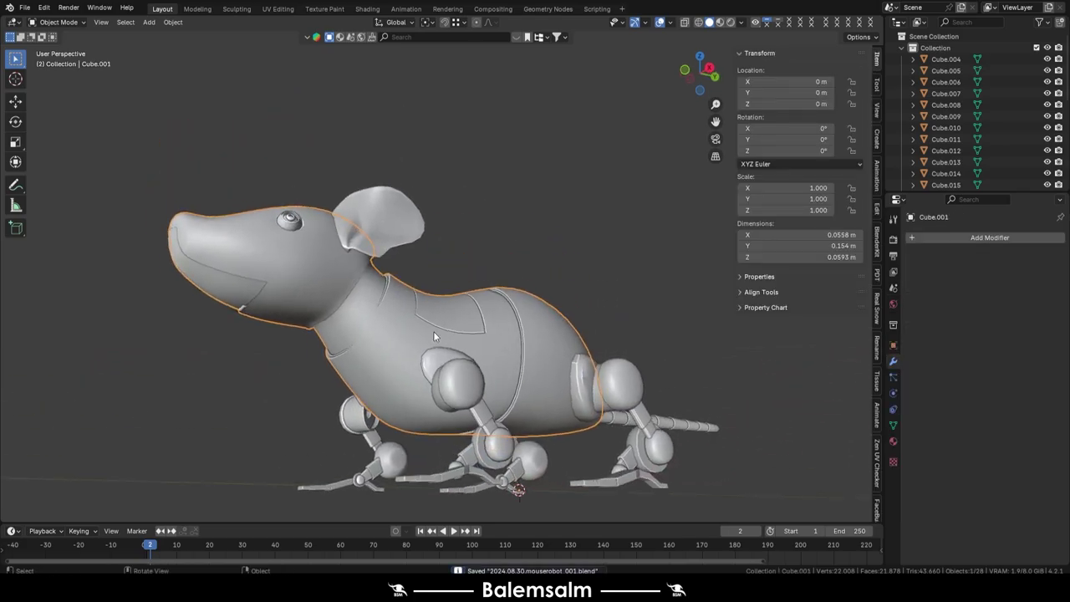
{"action": "key", "text": "ctrl+s"}
{"action": "mouse_move", "coordinate": [433, 331]}
{"action": "middle_mouse_down"}
{"action": "mouse_move", "coordinate": [425, 358]}
{"action": "mouse_move", "coordinate": [614, 231]}
{"action": "mouse_move", "coordinate": [541, 251]}
{"action": "mouse_move", "coordinate": [547, 141]}
{"action": "mouse_move", "coordinate": [477, 138]}
{"action": "middle_mouse_up"}
{"action": "key", "text": "a"}
{"action": "key", "text": "Tab"}
{"action": "key", "text": "Tab"}
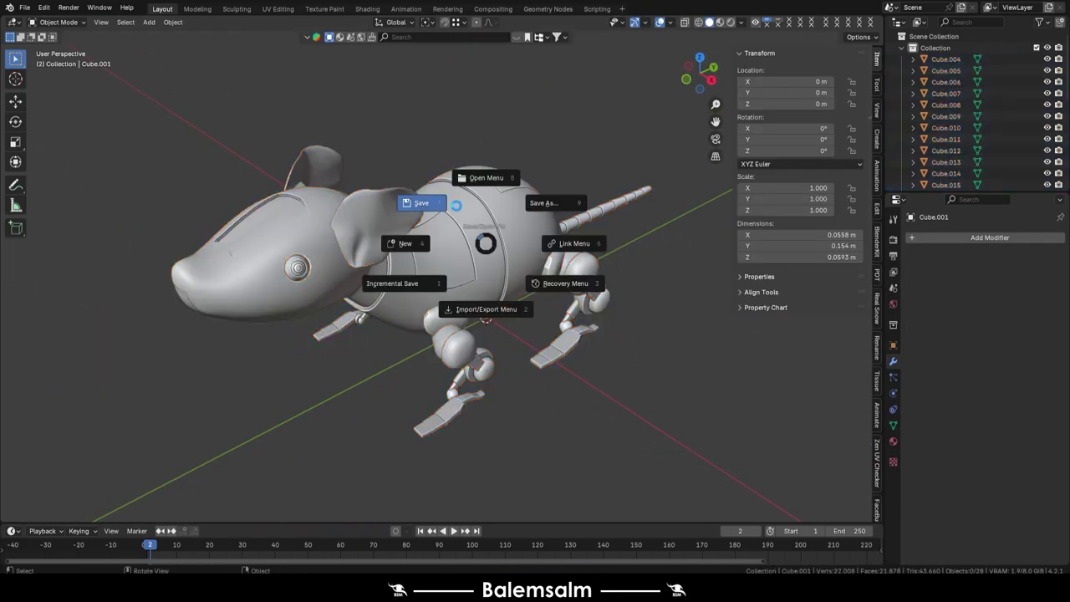
Orbit around the rusty textured mouse robot, viewing its side, rear and head
{"action": "left_click", "coordinate": [456, 205]}
{"action": "middle_click_drag", "start_coordinate": [534, 256], "coordinate": [501, 251]}
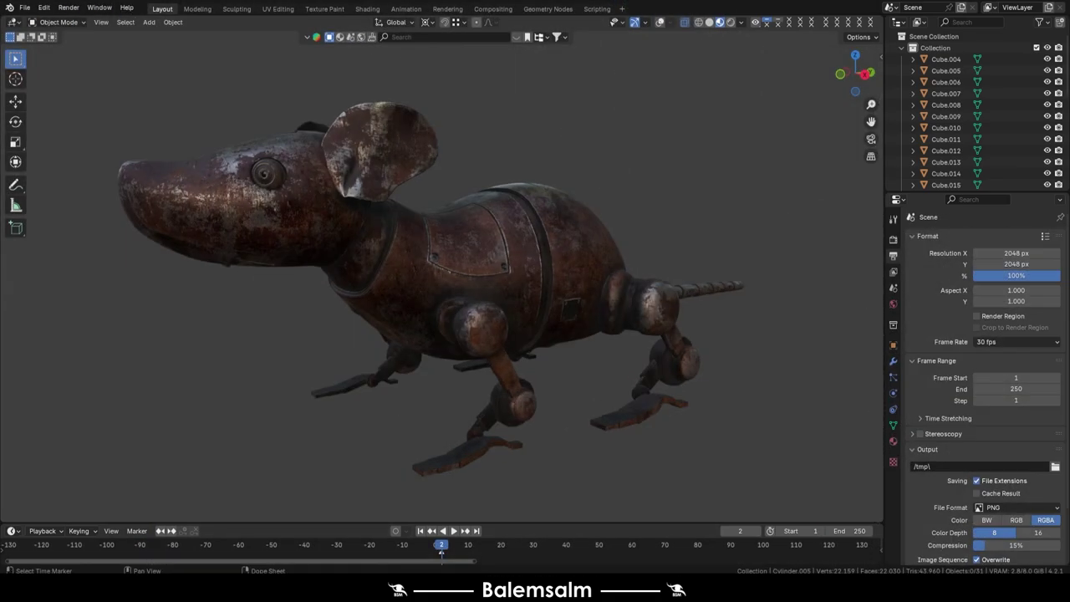
{"action": "mouse_move", "coordinate": [487, 226]}
{"action": "middle_mouse_down"}
{"action": "mouse_move", "coordinate": [463, 240]}
{"action": "mouse_move", "coordinate": [522, 252]}
{"action": "mouse_move", "coordinate": [480, 260]}
{"action": "middle_mouse_up"}
{"action": "left_click", "coordinate": [450, 227]}
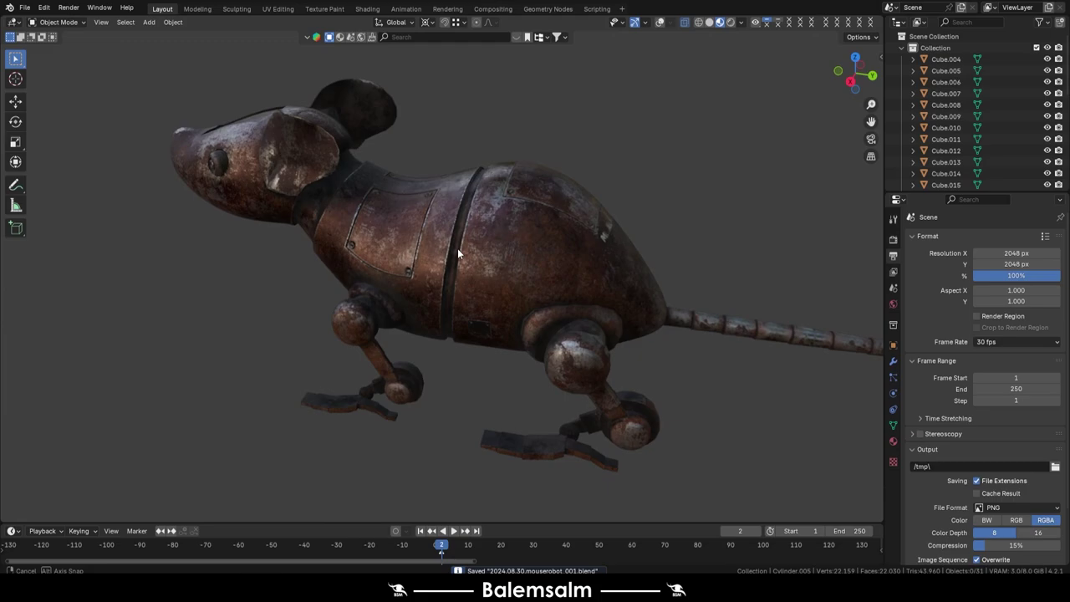
{"action": "mouse_move", "coordinate": [450, 228]}
{"action": "middle_mouse_down"}
{"action": "mouse_move", "coordinate": [351, 217]}
{"action": "mouse_move", "coordinate": [462, 246]}
{"action": "mouse_move", "coordinate": [466, 227]}
{"action": "mouse_move", "coordinate": [391, 229]}
{"action": "mouse_move", "coordinate": [360, 278]}
{"action": "middle_mouse_up"}
{"action": "scroll", "coordinate": [738, 179], "scroll_direction": "up", "scroll_amount": 5}
{"action": "mouse_move", "coordinate": [738, 178]}
{"action": "middle_mouse_down"}
{"action": "mouse_move", "coordinate": [637, 191]}
{"action": "mouse_move", "coordinate": [381, 256]}
{"action": "mouse_move", "coordinate": [480, 245]}
{"action": "mouse_move", "coordinate": [471, 232]}
{"action": "mouse_move", "coordinate": [434, 263]}
{"action": "middle_mouse_up"}
{"action": "scroll", "coordinate": [502, 247], "scroll_direction": "down", "scroll_amount": 5}
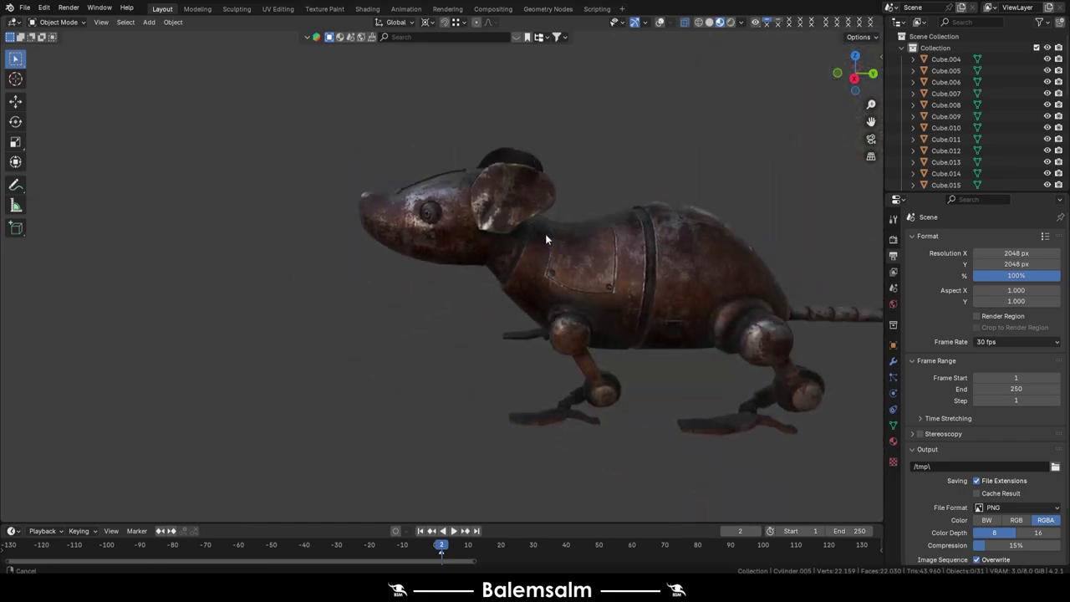
{"action": "scroll", "coordinate": [547, 226], "scroll_direction": "up", "scroll_amount": 3}
Inspect the body, leg and underside of the head closely, and switch to Rendered shading
{"action": "mouse_move", "coordinate": [547, 223]}
{"action": "middle_mouse_down"}
{"action": "mouse_move", "coordinate": [420, 184]}
{"action": "mouse_move", "coordinate": [256, 204]}
{"action": "mouse_move", "coordinate": [533, 322]}
{"action": "mouse_move", "coordinate": [507, 251]}
{"action": "mouse_move", "coordinate": [471, 248]}
{"action": "mouse_move", "coordinate": [635, 351]}
{"action": "mouse_move", "coordinate": [645, 380]}
{"action": "middle_mouse_up"}
{"action": "scroll", "coordinate": [508, 307], "scroll_direction": "down", "scroll_amount": 5}
{"action": "scroll", "coordinate": [468, 362], "scroll_direction": "up", "scroll_amount": 5}
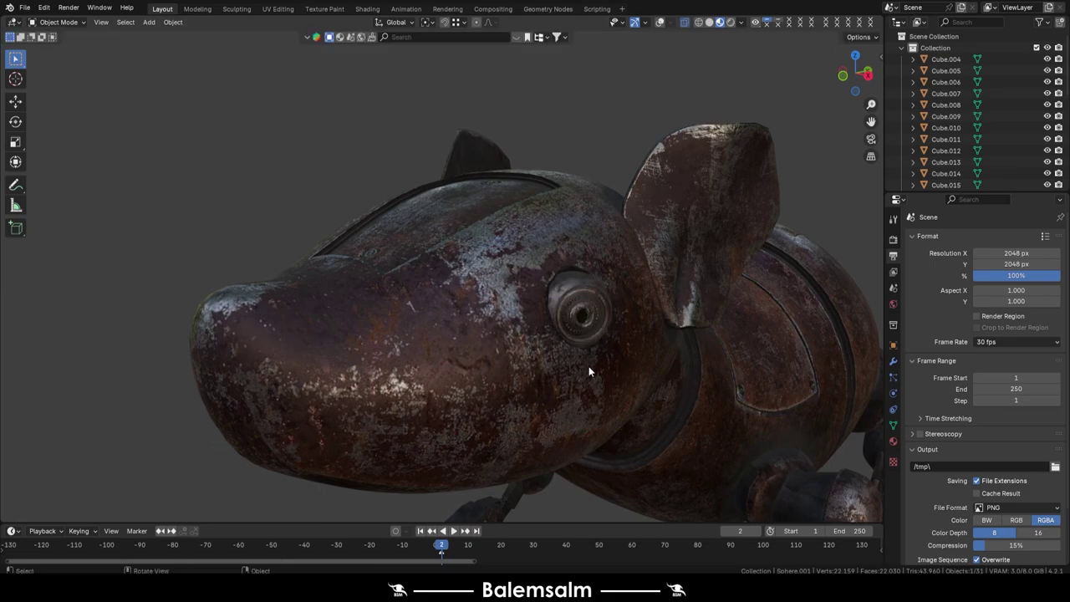
{"action": "mouse_move", "coordinate": [588, 366]}
{"action": "middle_mouse_down"}
{"action": "mouse_move", "coordinate": [557, 332]}
{"action": "mouse_move", "coordinate": [515, 351]}
{"action": "middle_mouse_up"}
{"action": "scroll", "coordinate": [515, 351], "scroll_direction": "up", "scroll_amount": 4}
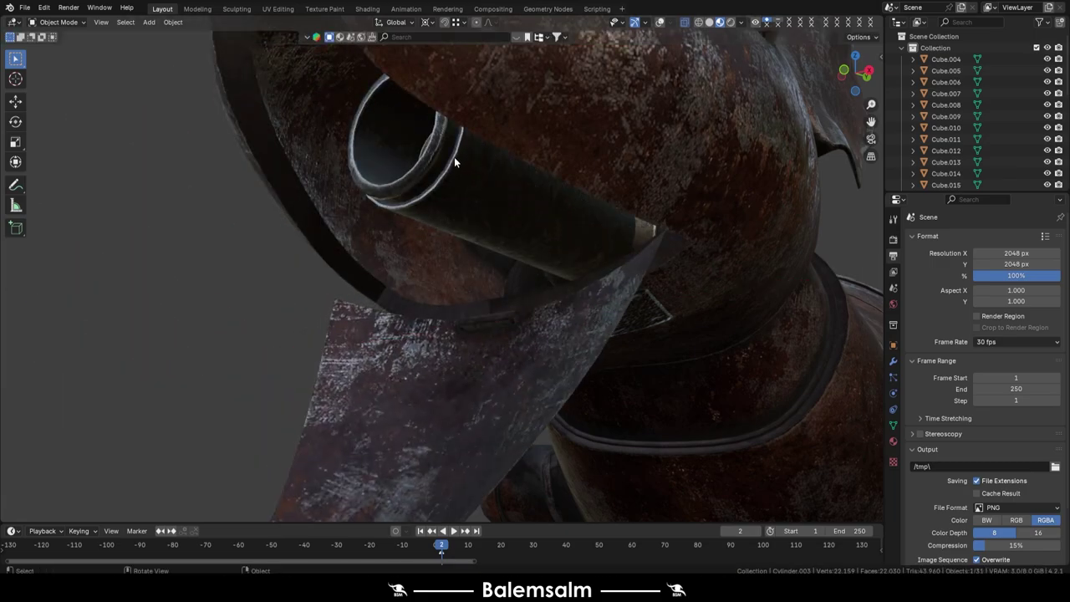
{"action": "mouse_move", "coordinate": [454, 157]}
{"action": "middle_mouse_down"}
{"action": "mouse_move", "coordinate": [637, 273]}
{"action": "mouse_move", "coordinate": [605, 271]}
{"action": "mouse_move", "coordinate": [564, 316]}
{"action": "mouse_move", "coordinate": [487, 253]}
{"action": "mouse_move", "coordinate": [501, 238]}
{"action": "mouse_move", "coordinate": [505, 267]}
{"action": "mouse_move", "coordinate": [492, 269]}
{"action": "mouse_move", "coordinate": [495, 252]}
{"action": "mouse_move", "coordinate": [550, 246]}
{"action": "mouse_move", "coordinate": [583, 274]}
{"action": "mouse_move", "coordinate": [489, 270]}
{"action": "mouse_move", "coordinate": [628, 290]}
{"action": "mouse_move", "coordinate": [454, 283]}
{"action": "mouse_move", "coordinate": [567, 287]}
{"action": "mouse_move", "coordinate": [507, 277]}
{"action": "mouse_move", "coordinate": [563, 308]}
{"action": "mouse_move", "coordinate": [576, 296]}
{"action": "mouse_move", "coordinate": [442, 185]}
{"action": "mouse_move", "coordinate": [646, 261]}
{"action": "mouse_move", "coordinate": [511, 272]}
{"action": "mouse_move", "coordinate": [557, 220]}
{"action": "mouse_move", "coordinate": [554, 251]}
{"action": "middle_mouse_up"}
{"action": "key", "text": "z"}
{"action": "scroll", "coordinate": [575, 296], "scroll_direction": "up", "scroll_amount": 5}
{"action": "scroll", "coordinate": [554, 250], "scroll_direction": "down", "scroll_amount": 6}
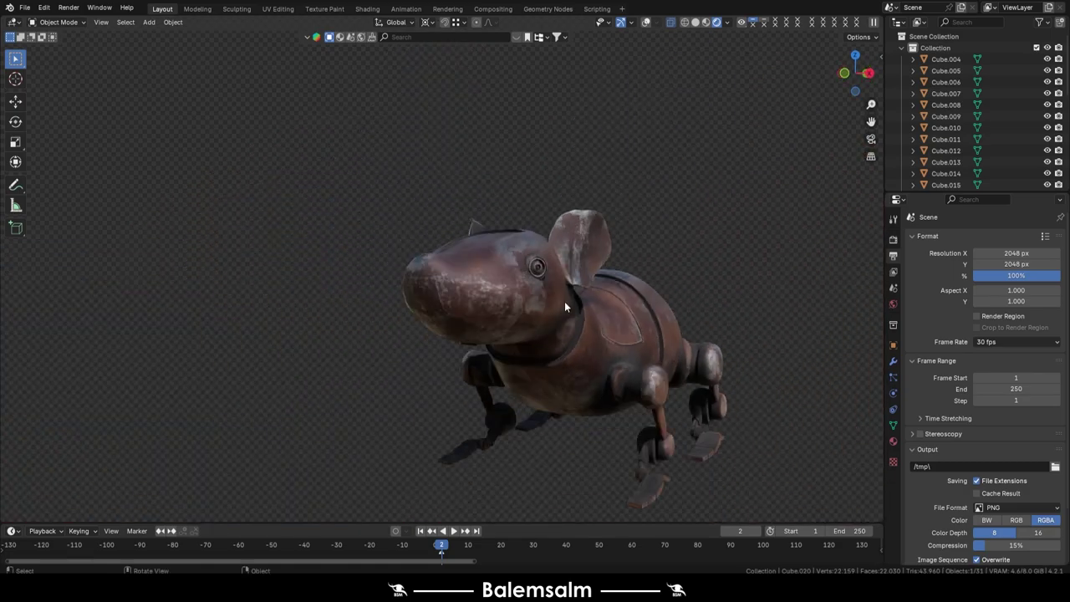
{"action": "mouse_move", "coordinate": [564, 301]}
{"action": "middle_mouse_down"}
{"action": "mouse_move", "coordinate": [609, 350]}
{"action": "mouse_move", "coordinate": [578, 332]}
{"action": "mouse_move", "coordinate": [529, 235]}
{"action": "mouse_move", "coordinate": [445, 236]}
{"action": "mouse_move", "coordinate": [569, 287]}
{"action": "mouse_move", "coordinate": [454, 279]}
{"action": "mouse_move", "coordinate": [332, 289]}
{"action": "mouse_move", "coordinate": [489, 282]}
{"action": "mouse_move", "coordinate": [578, 244]}
{"action": "mouse_move", "coordinate": [419, 203]}
{"action": "mouse_move", "coordinate": [457, 202]}
{"action": "mouse_move", "coordinate": [300, 205]}
{"action": "mouse_move", "coordinate": [647, 308]}
{"action": "mouse_move", "coordinate": [534, 289]}
{"action": "mouse_move", "coordinate": [535, 307]}
{"action": "mouse_move", "coordinate": [551, 311]}
{"action": "mouse_move", "coordinate": [547, 284]}
{"action": "middle_mouse_up"}
{"action": "scroll", "coordinate": [333, 289], "scroll_direction": "up", "scroll_amount": 4}
{"action": "scroll", "coordinate": [488, 281], "scroll_direction": "down", "scroll_amount": 4}
{"action": "key", "text": "ctrl+s"}
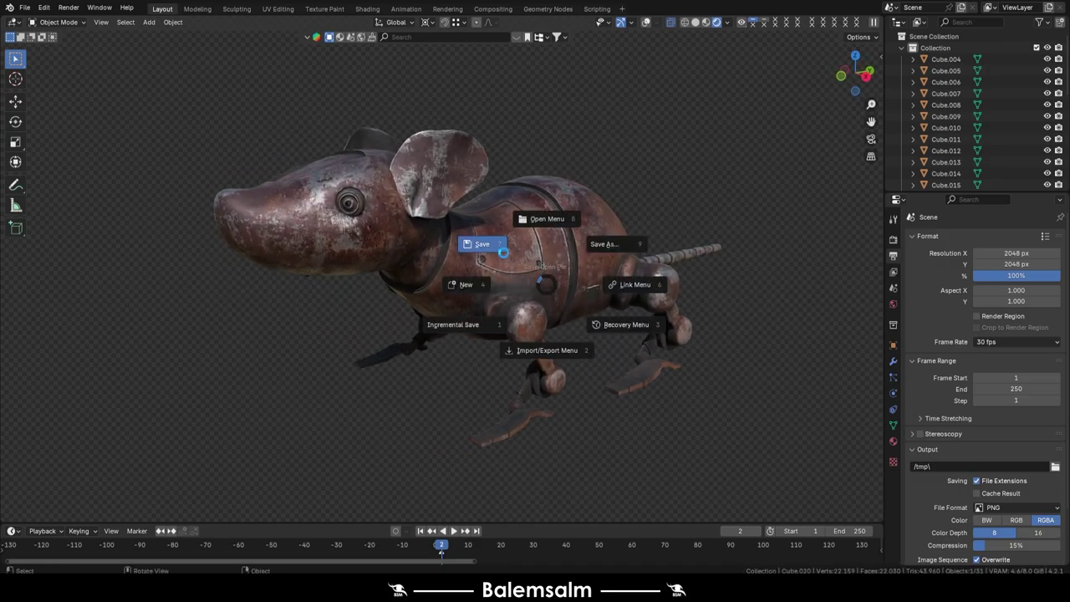